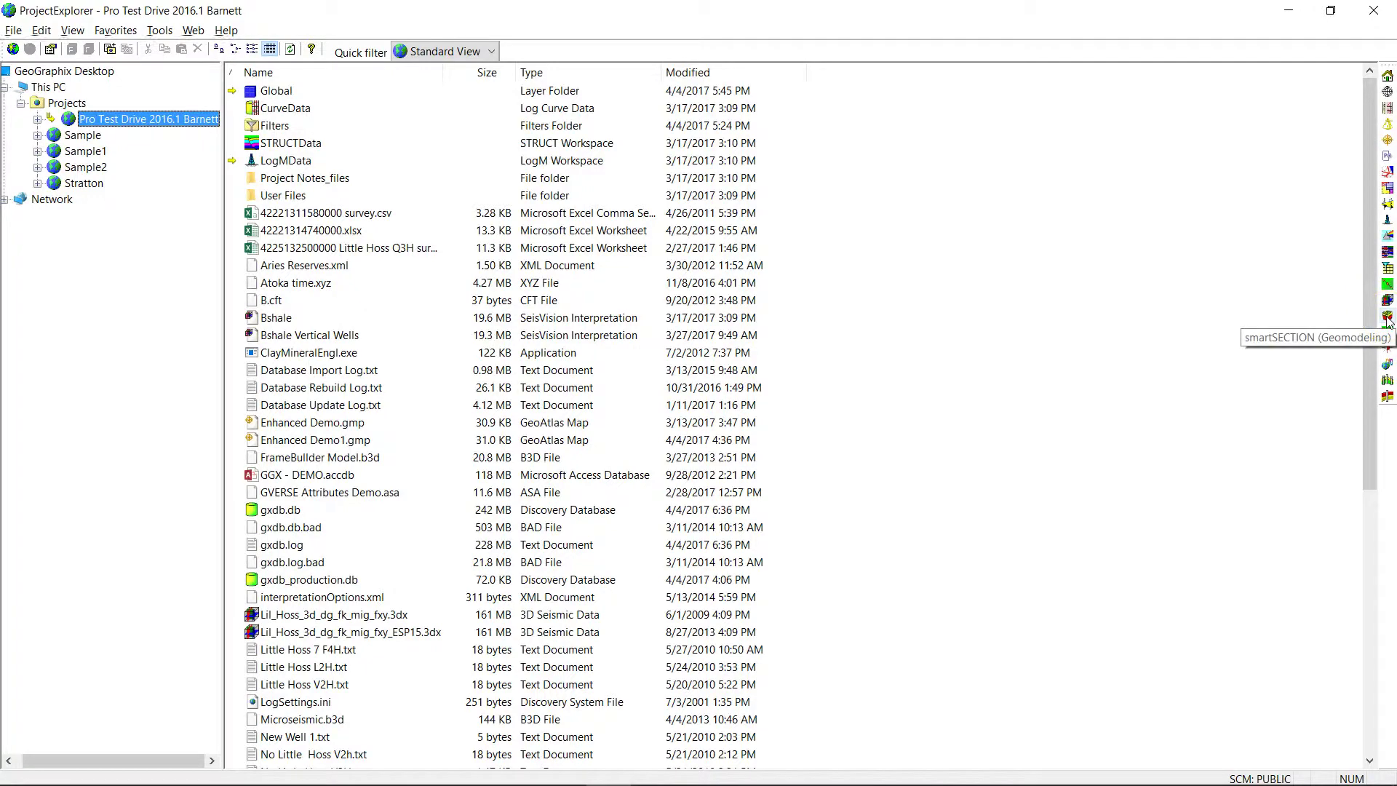
Launch smartSECTION and define a projected cross-section line from between wells 5 and 7 toward the southwest.
{"action": "left_click", "coordinate": [1388, 319]}
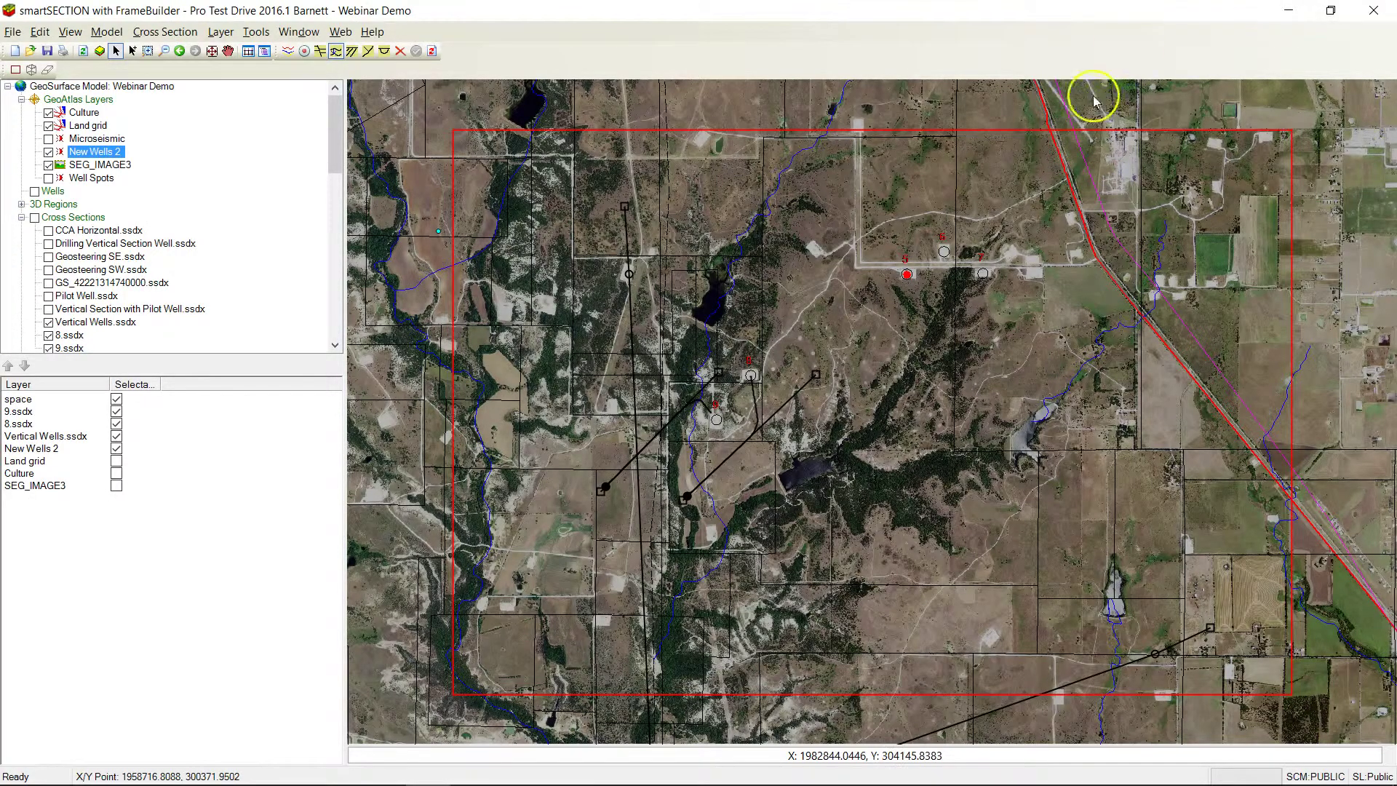
{"action": "left_click", "coordinate": [146, 53]}
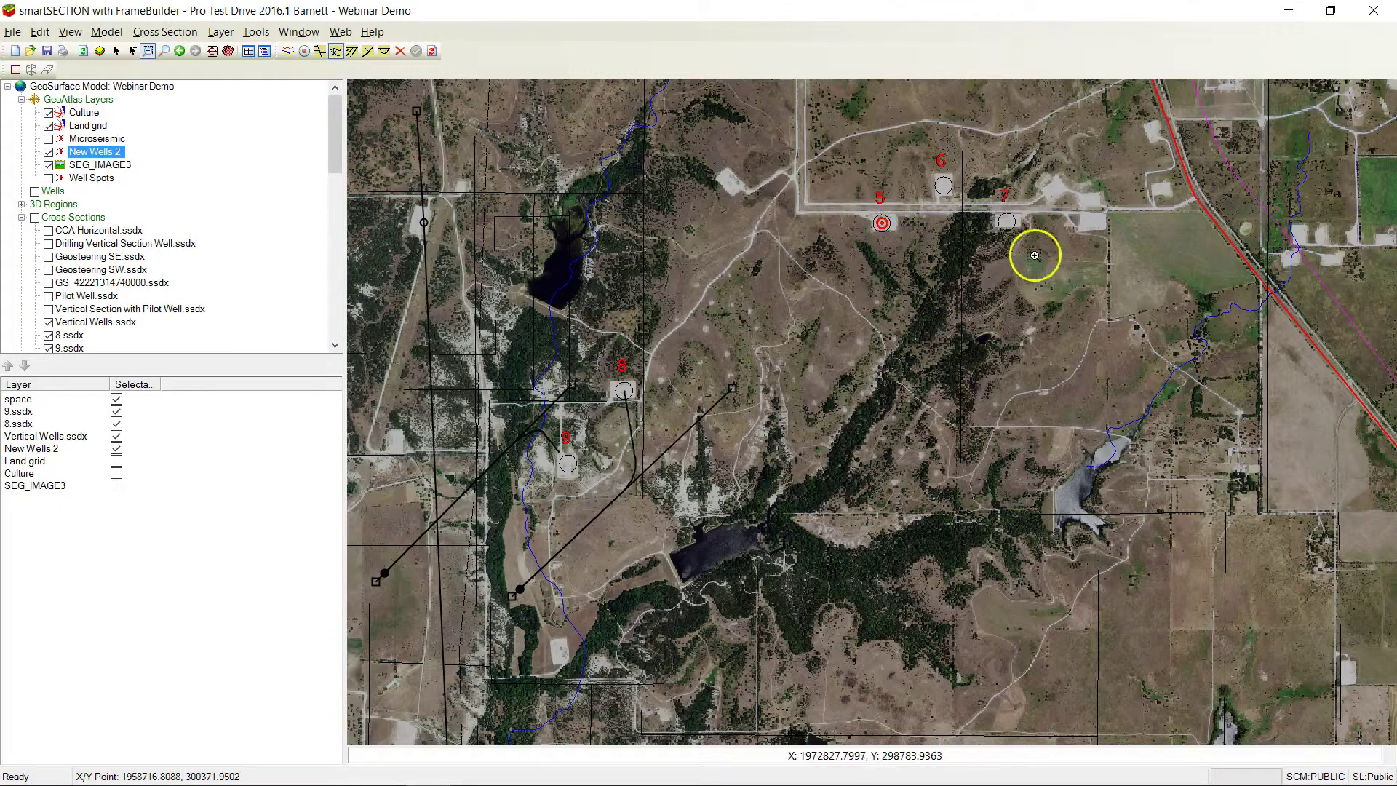
{"action": "left_click", "coordinate": [1058, 223]}
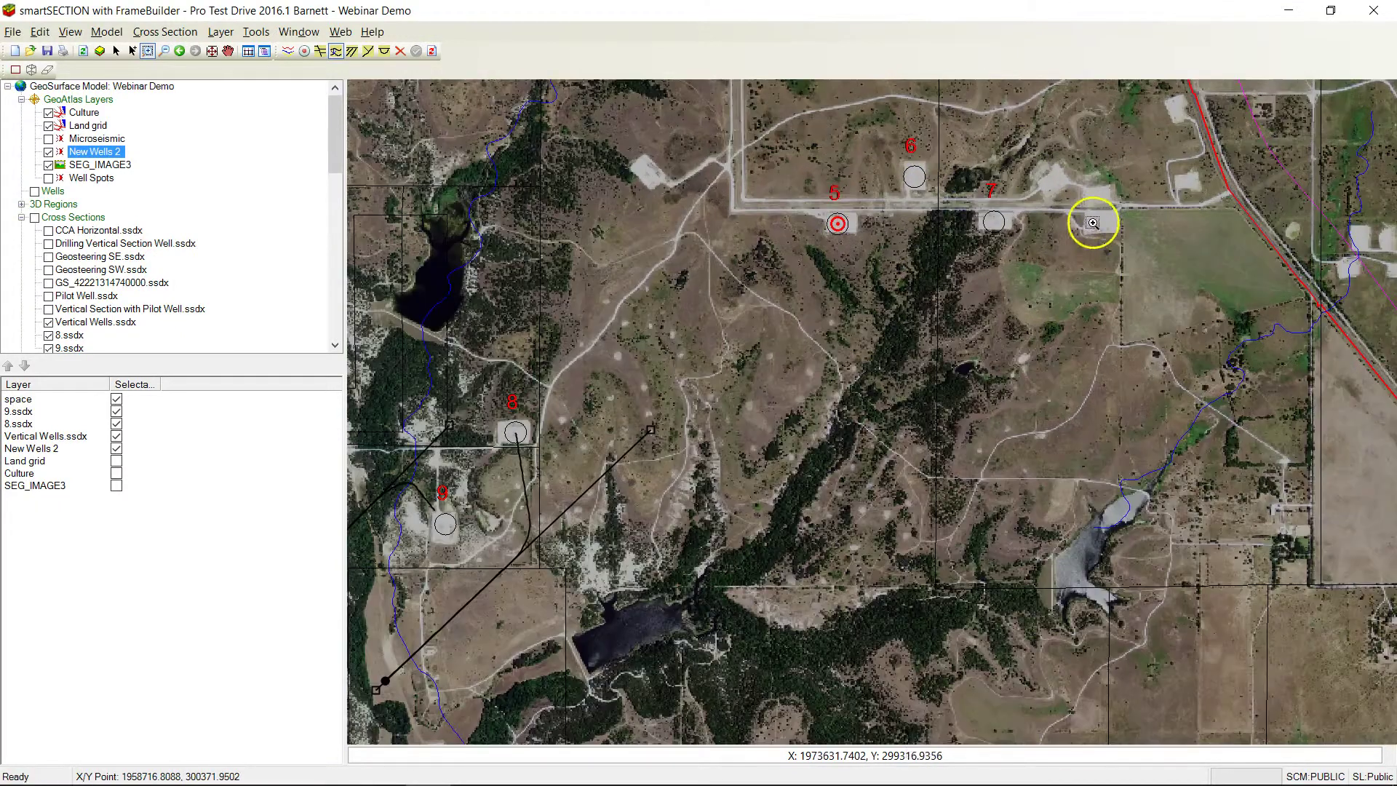
{"action": "left_click", "coordinate": [1092, 218]}
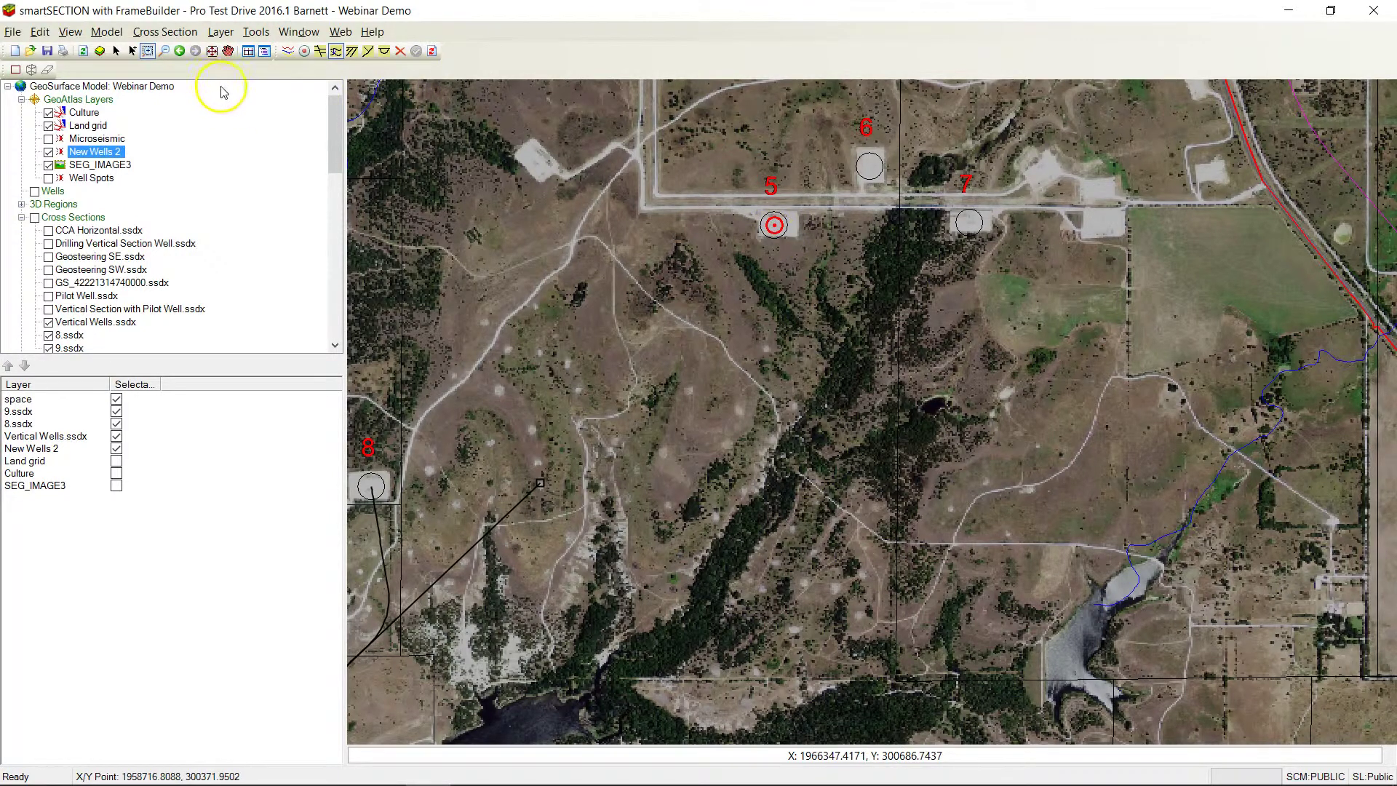
{"action": "left_click", "coordinate": [167, 34]}
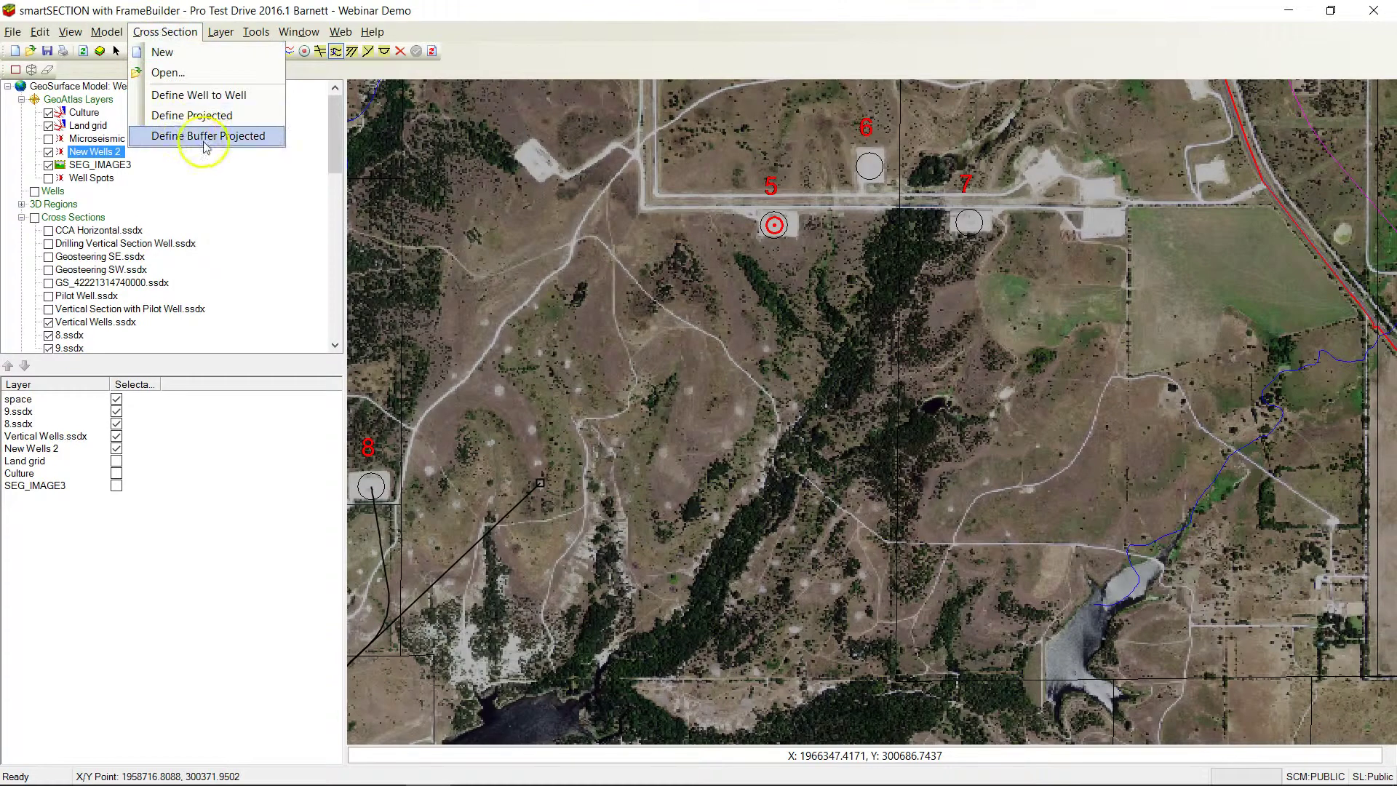
{"action": "left_click", "coordinate": [180, 116]}
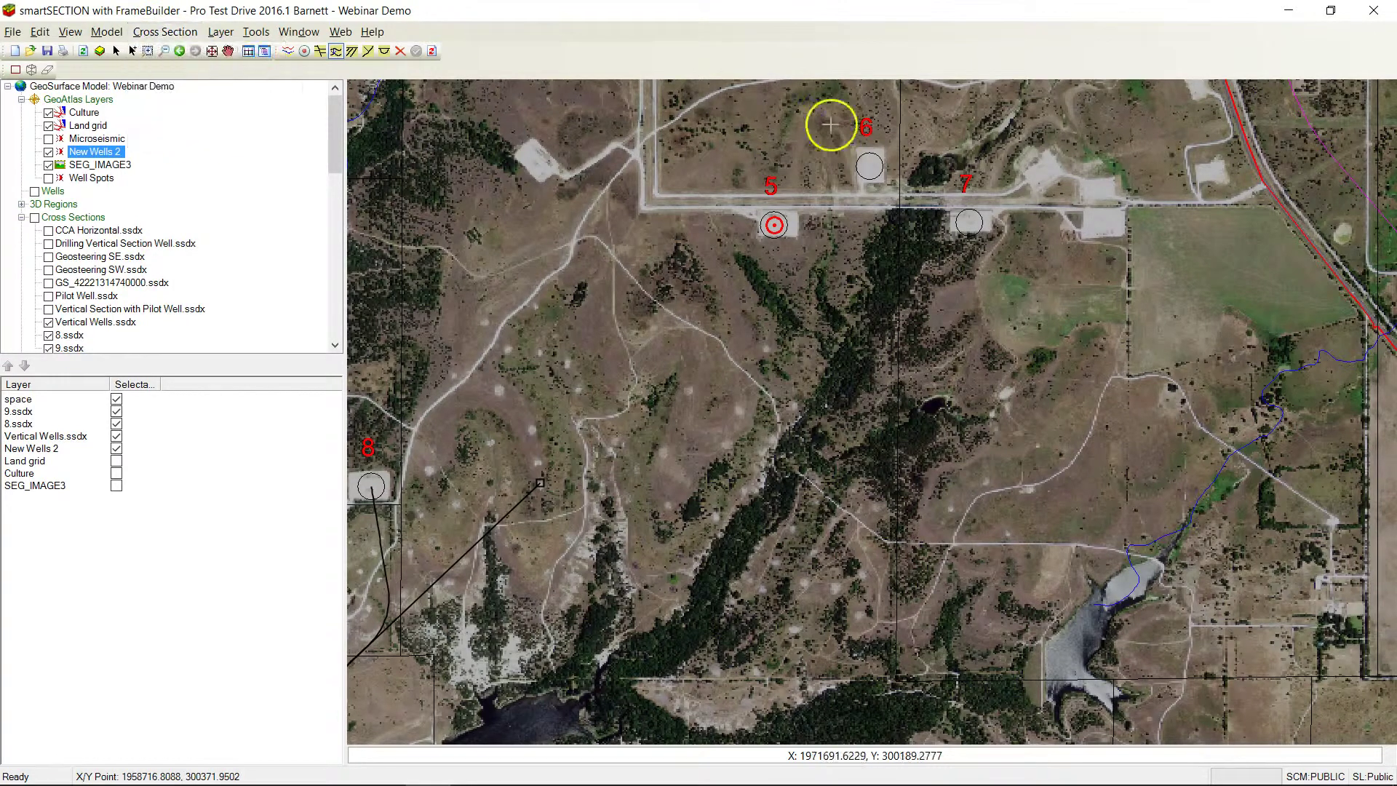
{"action": "left_click", "coordinate": [887, 248]}
{"action": "left_click", "coordinate": [598, 572]}
{"action": "right_click", "coordinate": [598, 572]}
{"action": "left_click", "coordinate": [641, 580]}
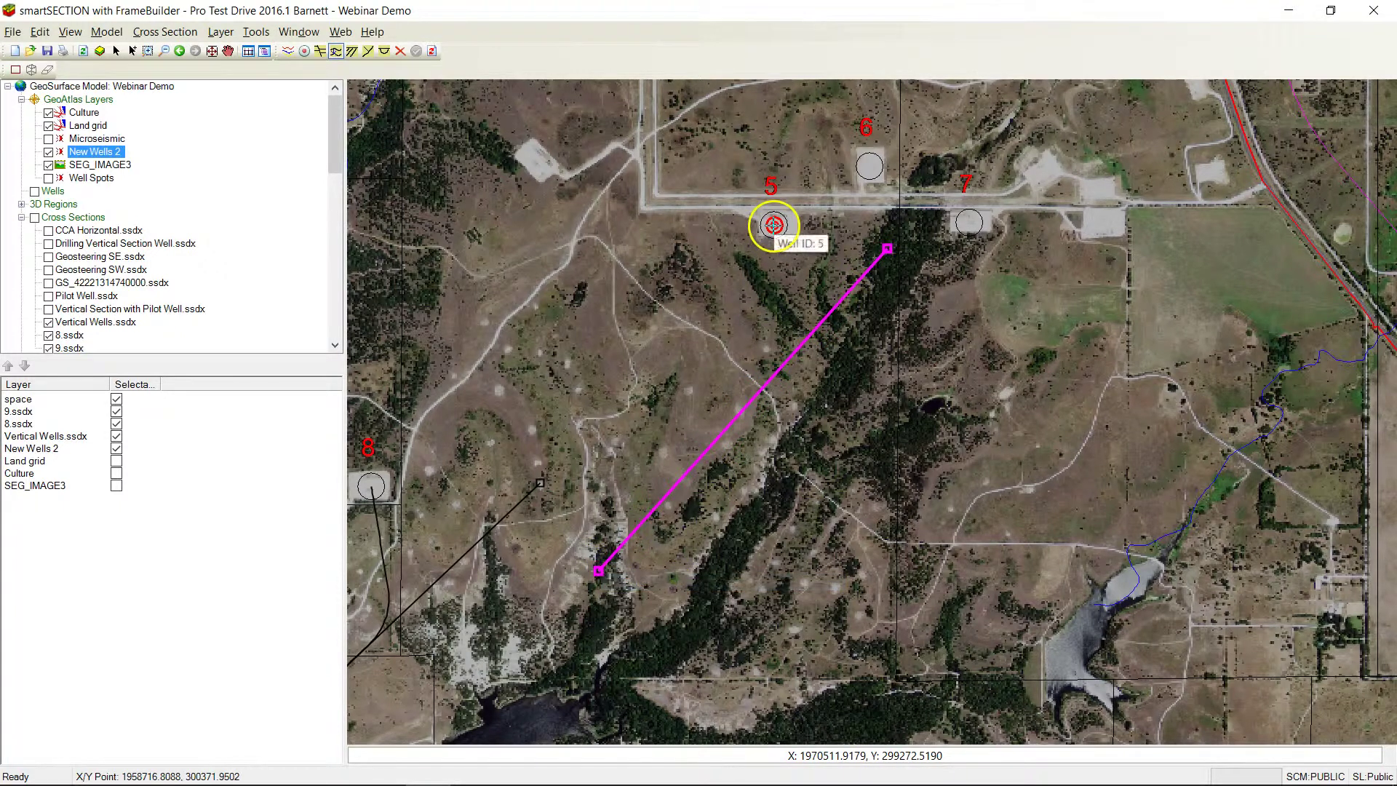
Project well 5 onto the cross-section line and generate the cross section.
{"action": "left_click", "coordinate": [774, 225]}
{"action": "left_click", "coordinate": [855, 477]}
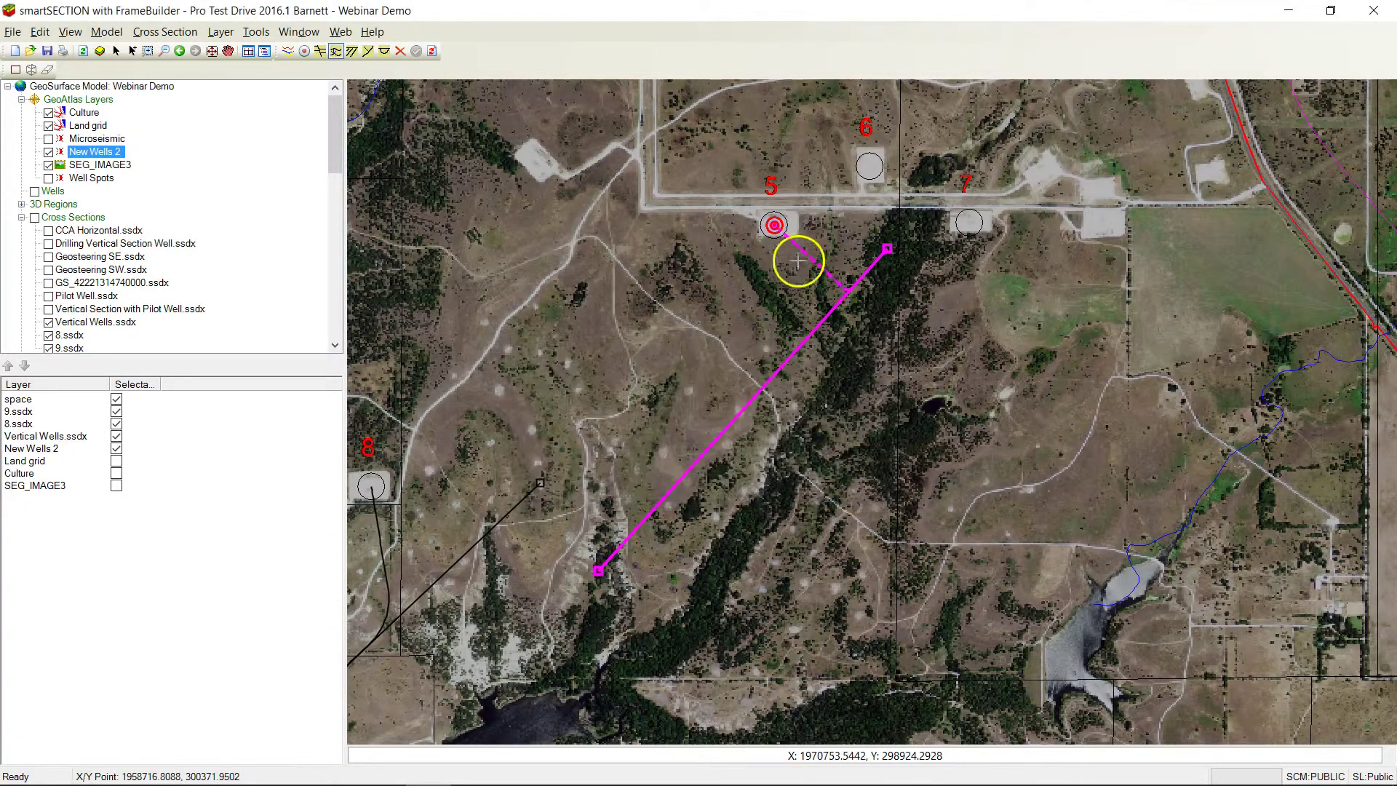
{"action": "right_click", "coordinate": [815, 249]}
{"action": "left_click", "coordinate": [869, 303]}
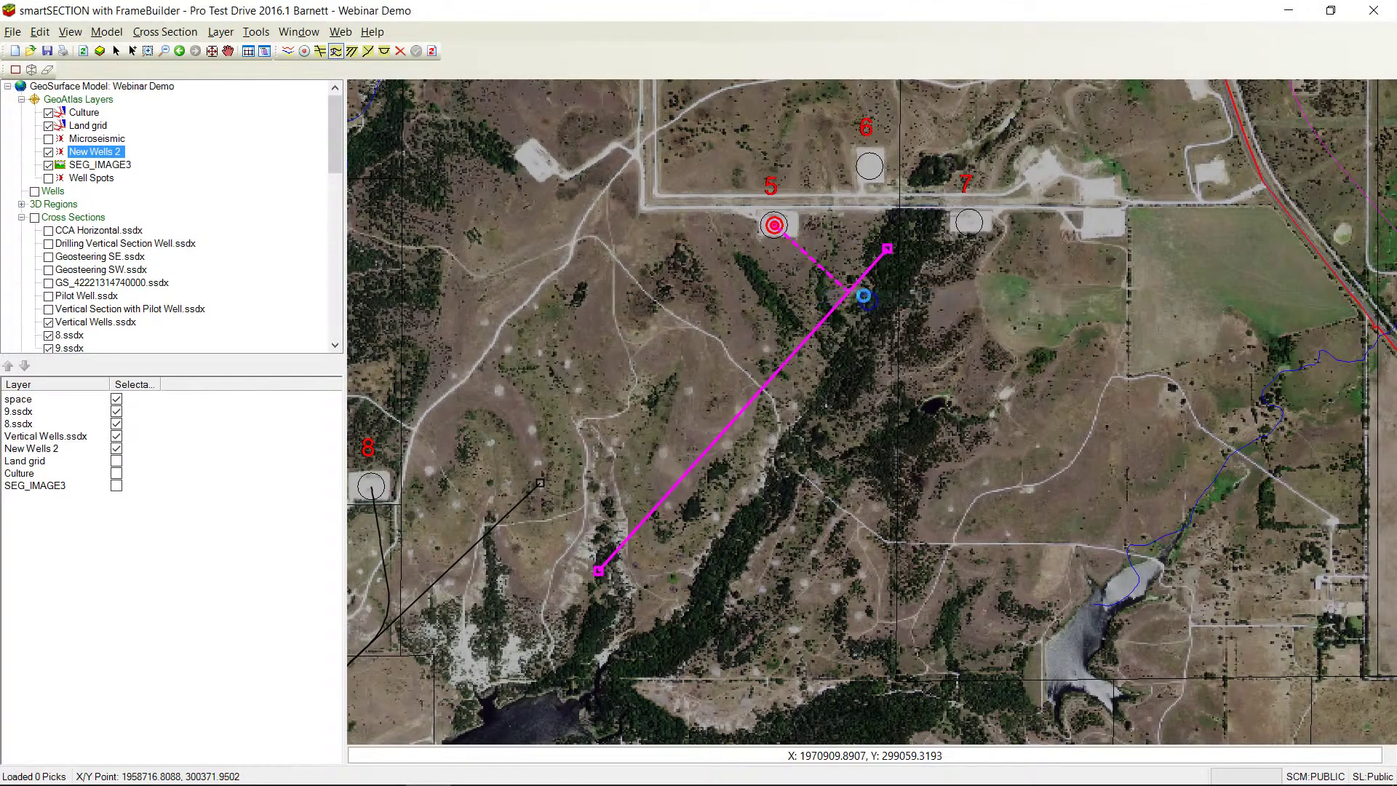
Maximize the new cross-section window and apply the Web Demo template to it.
{"action": "left_click", "coordinate": [332, 83]}
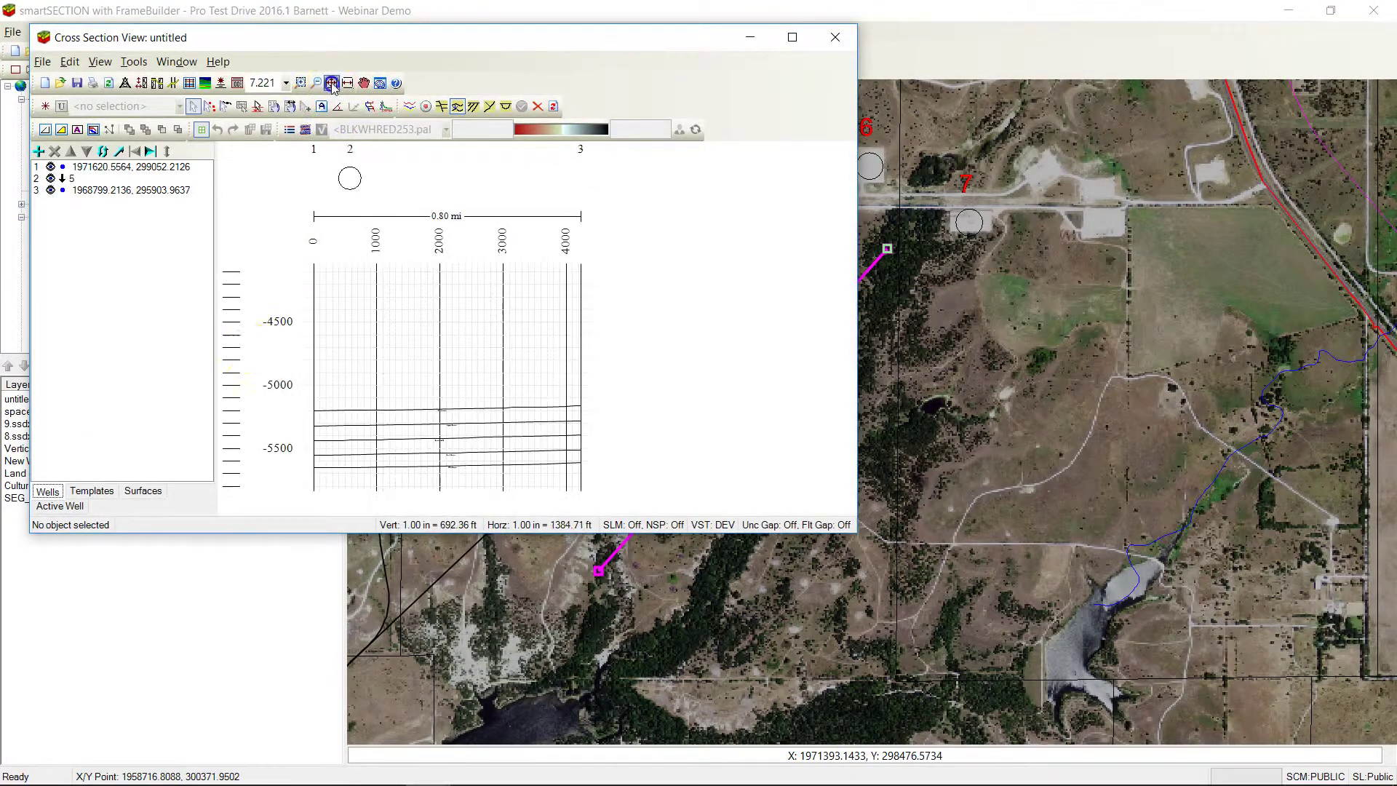
{"action": "double_click", "coordinate": [316, 50]}
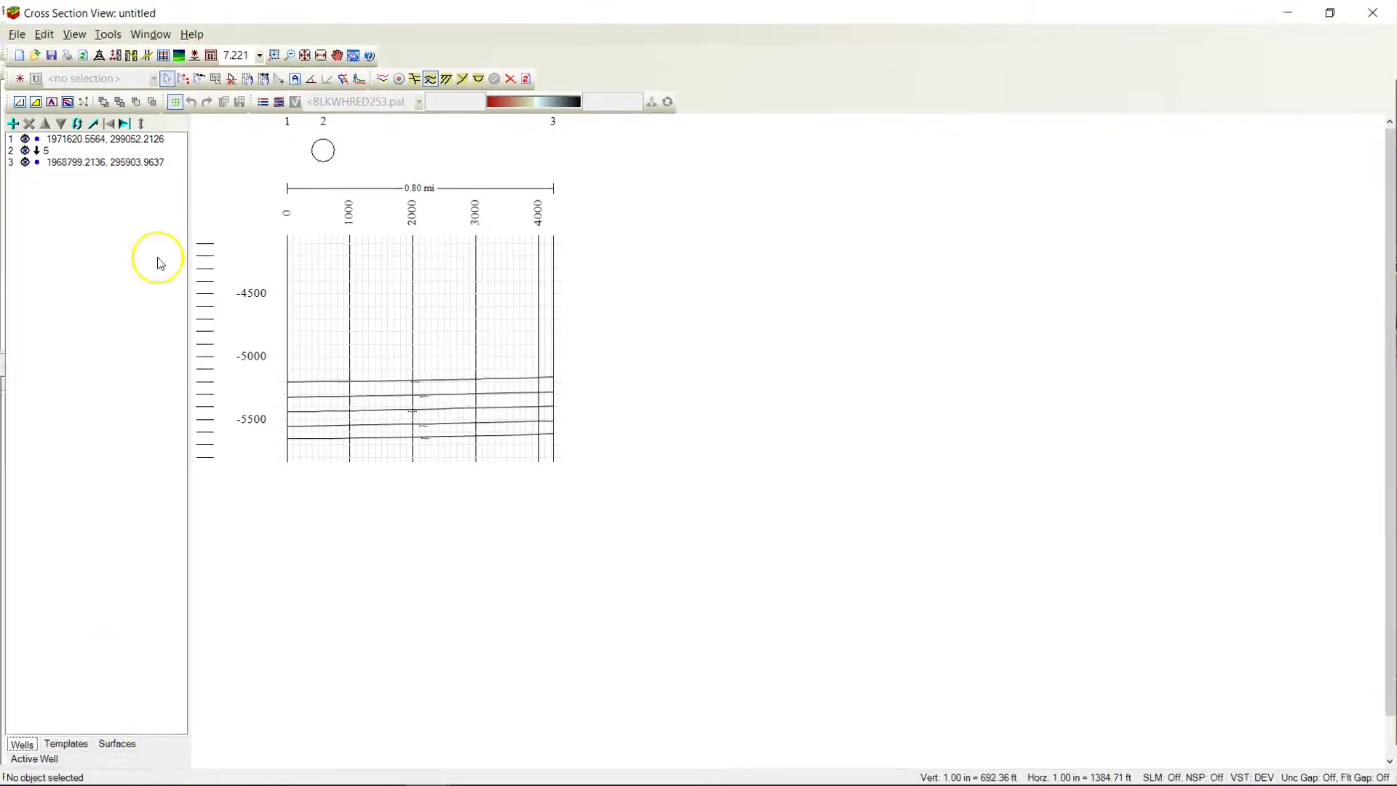
{"action": "left_click", "coordinate": [82, 743]}
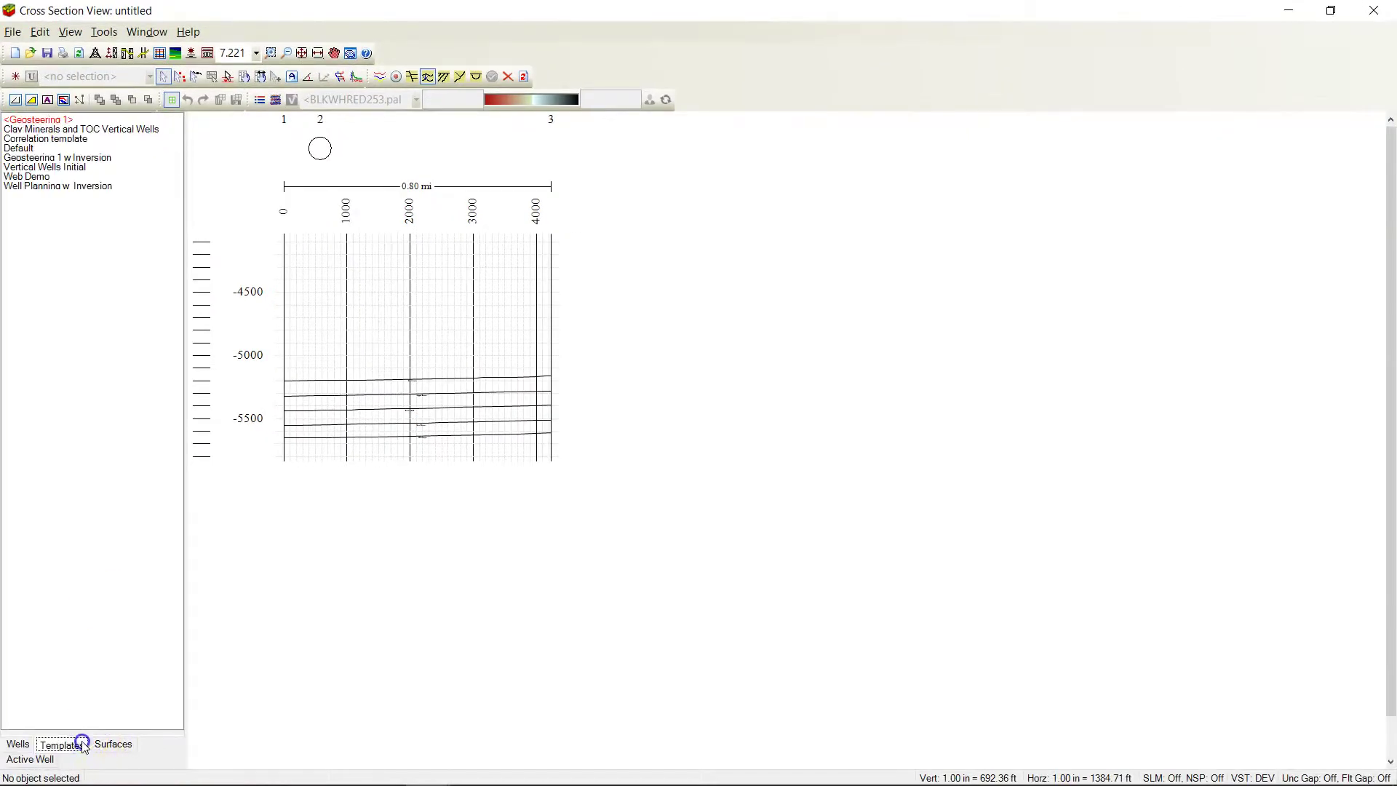
{"action": "left_click", "coordinate": [36, 177]}
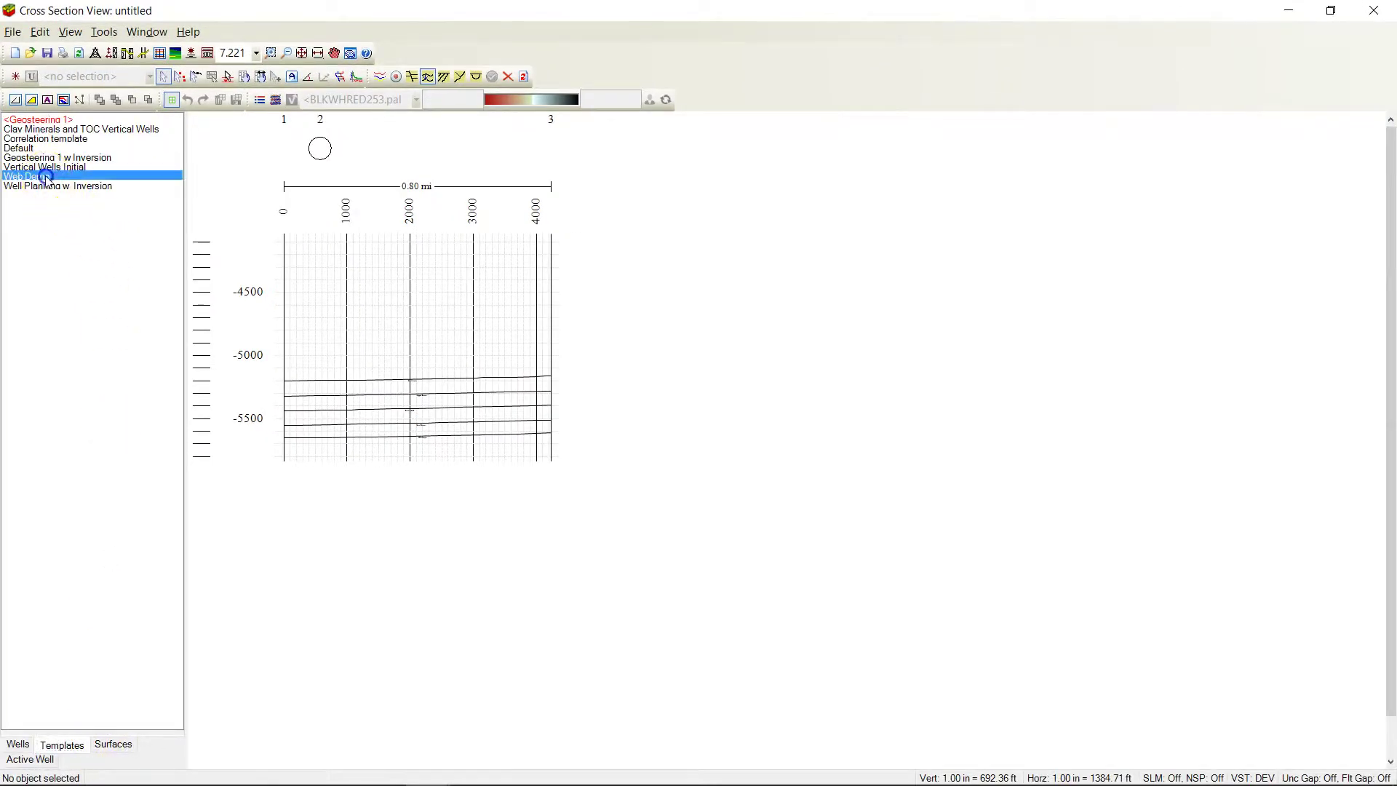
Examine the labelled surfaces from Basal Atoka down to Ellenburger in the cross section.
{"action": "left_click", "coordinate": [270, 53]}
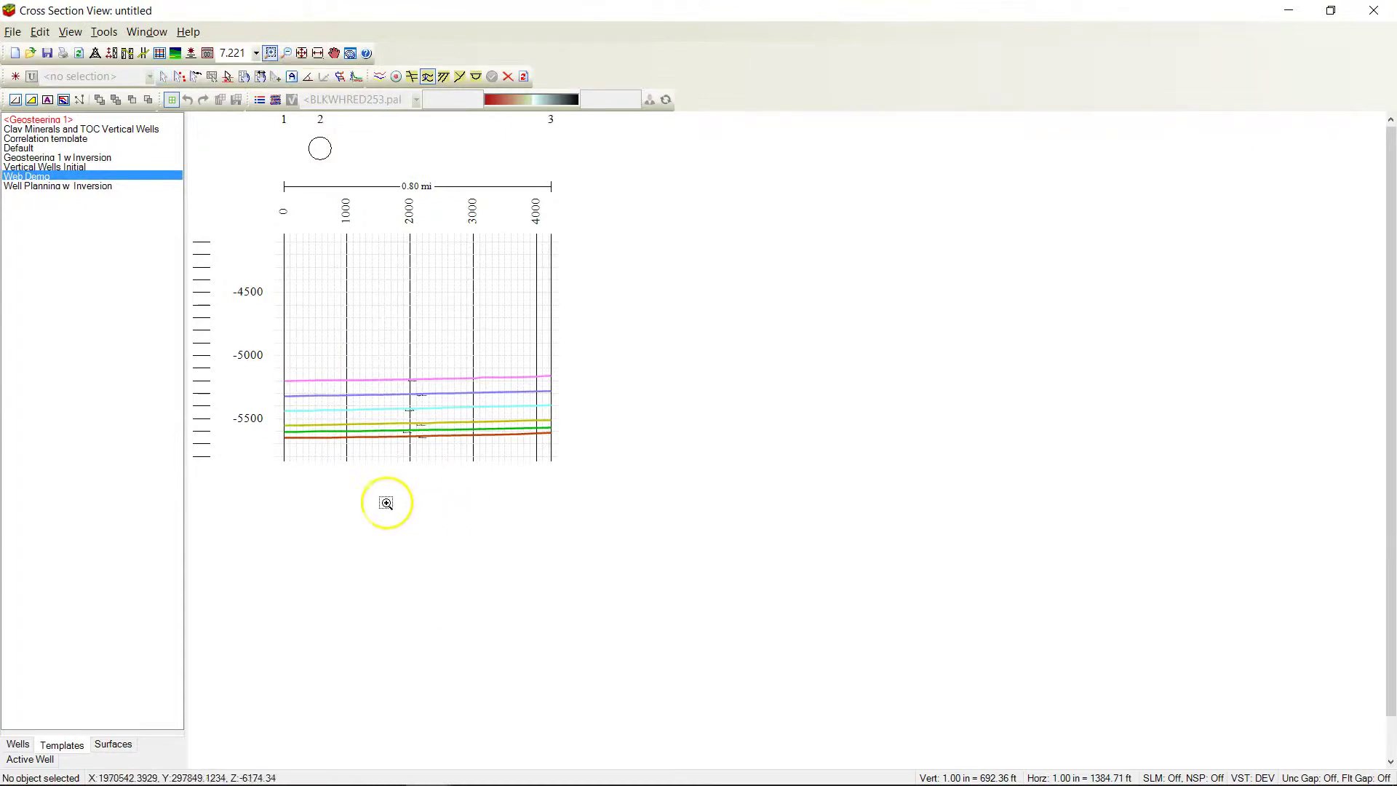
{"action": "left_click", "coordinate": [444, 436]}
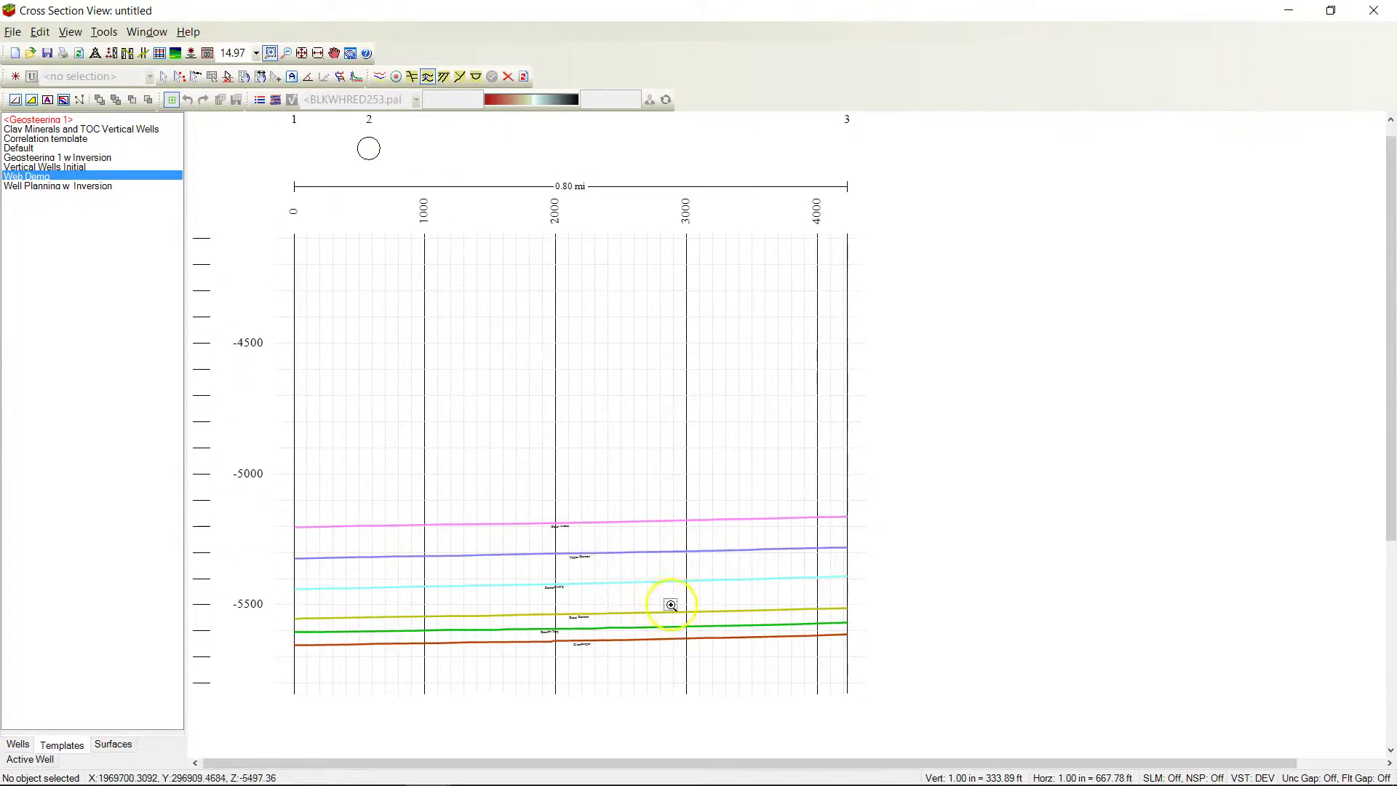
{"action": "left_click", "coordinate": [667, 604]}
{"action": "left_click", "coordinate": [757, 525]}
{"action": "left_click", "coordinate": [867, 446]}
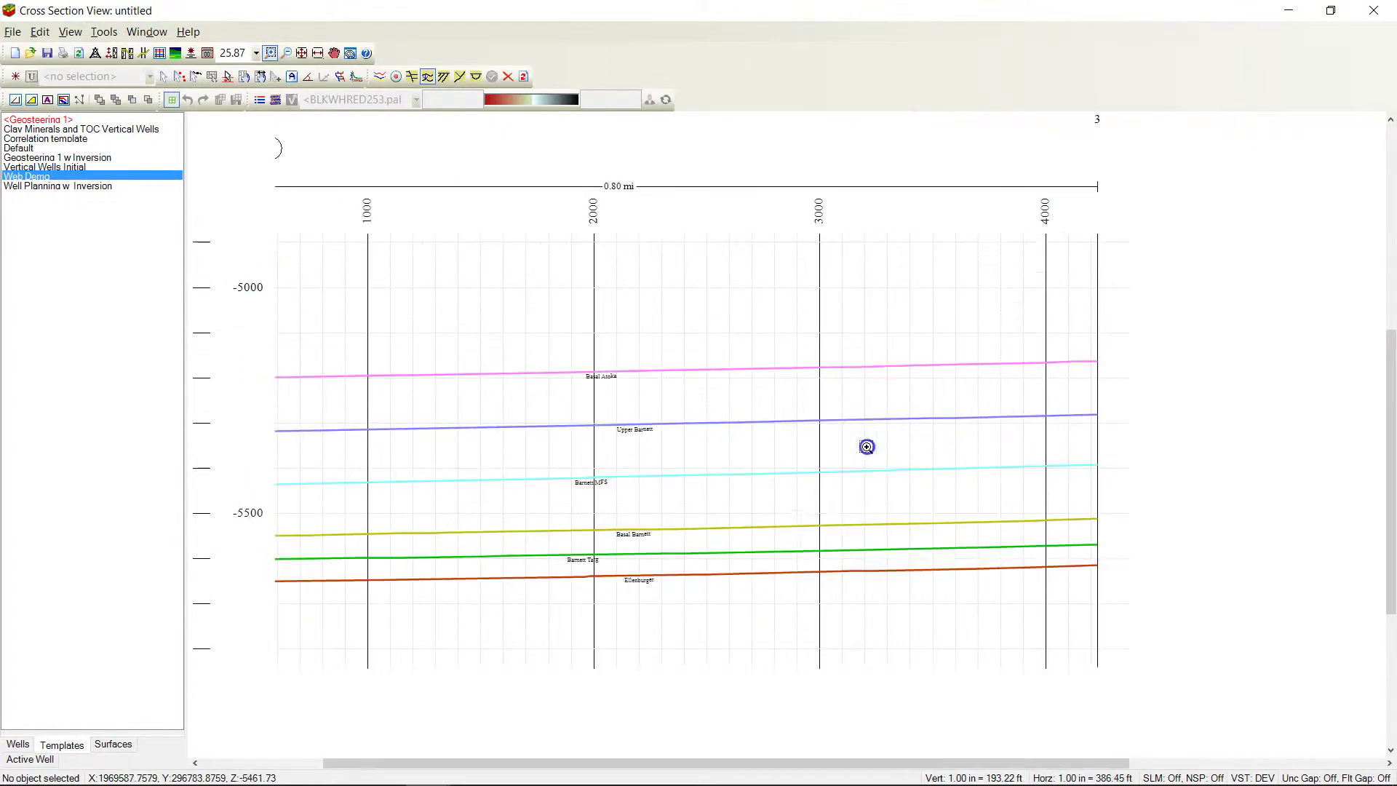
{"action": "left_click", "coordinate": [805, 516]}
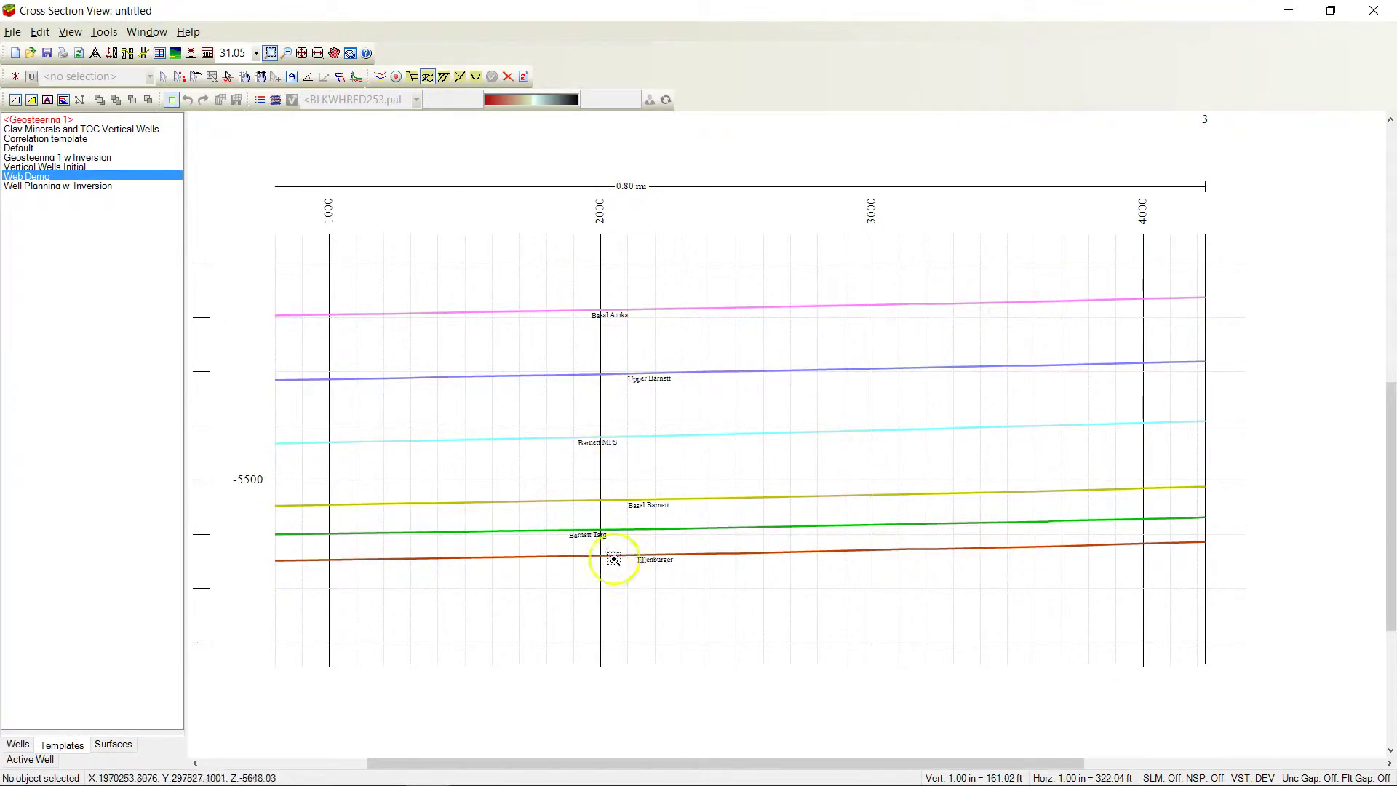
{"action": "left_click", "coordinate": [693, 549]}
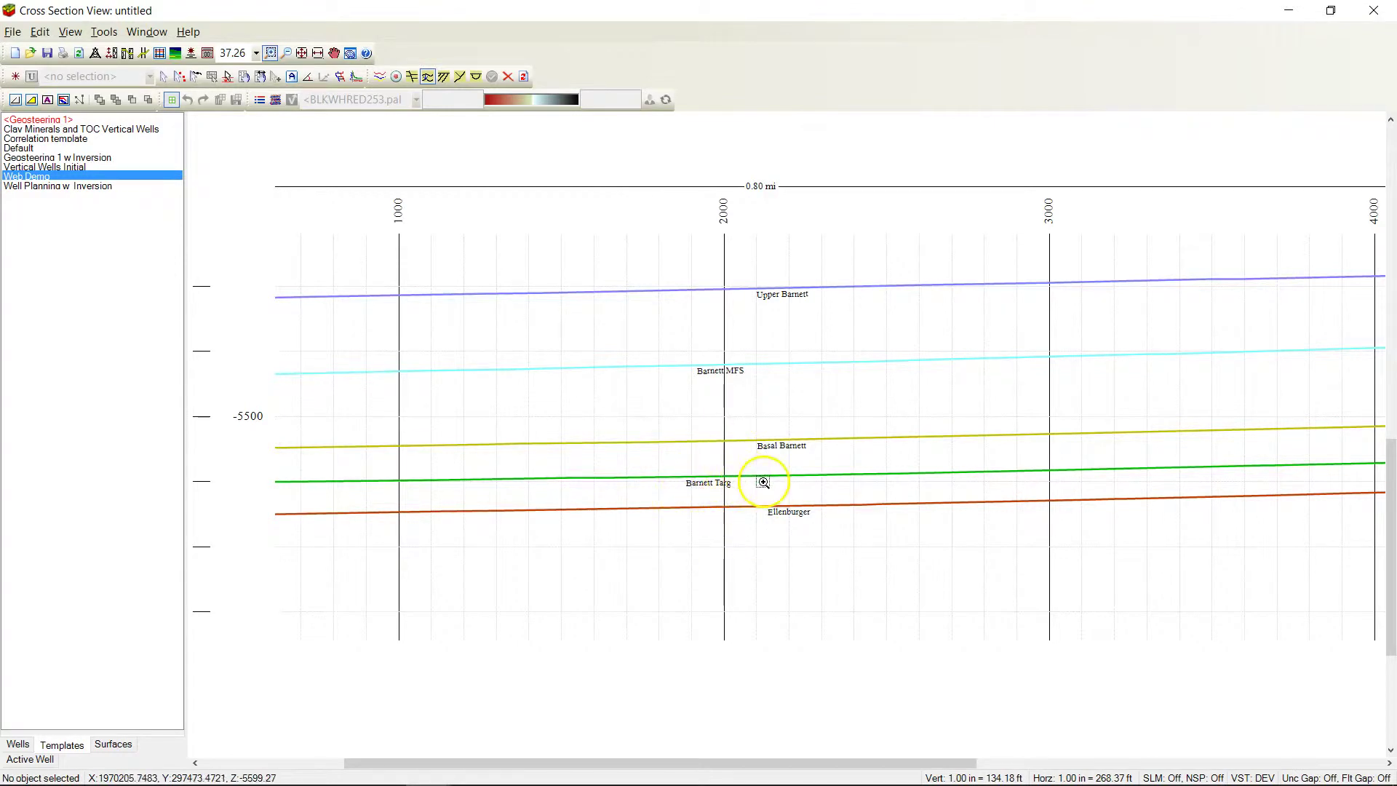
{"action": "left_click", "coordinate": [287, 53]}
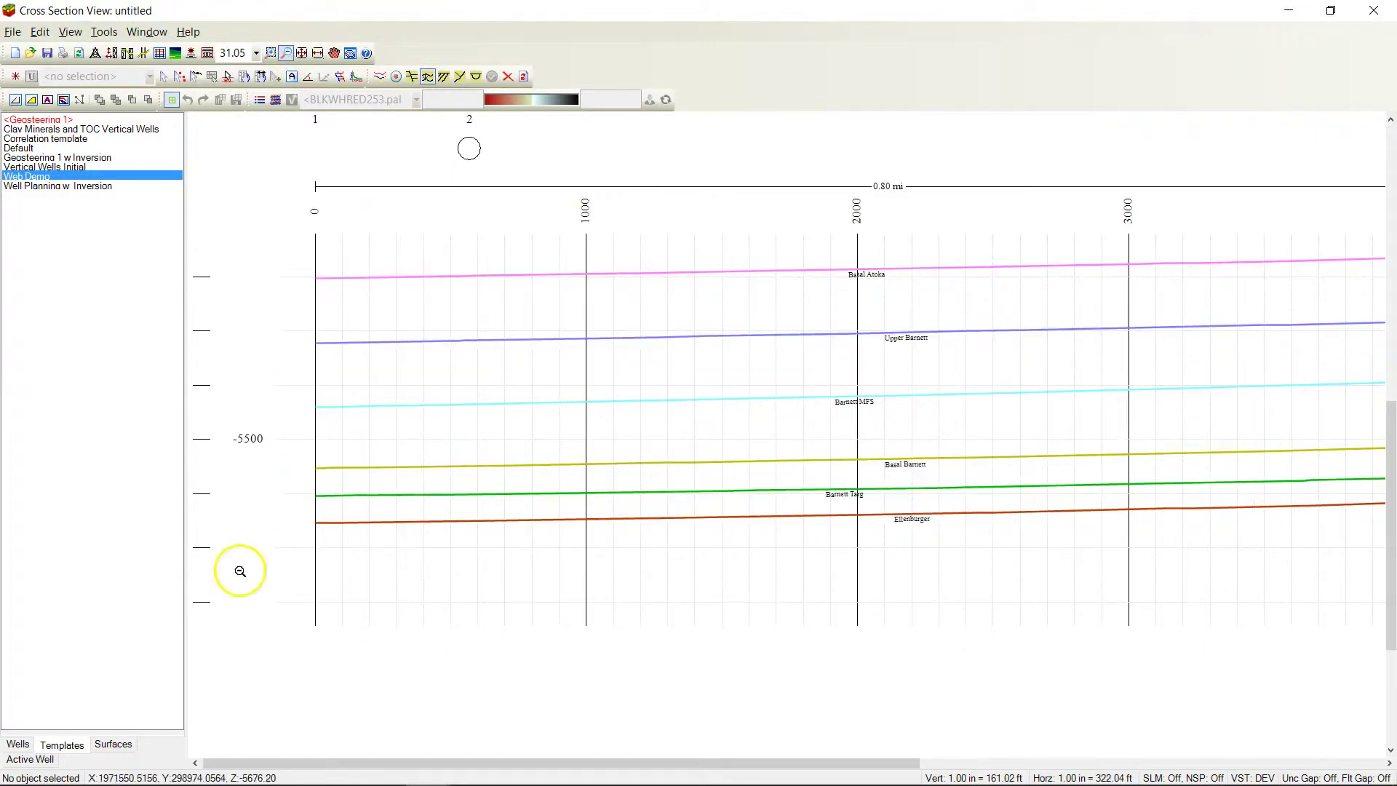
Plan well 5 with GVERSE Planner, placing three target points along the green Barnett target surface in the cross section.
{"action": "left_click", "coordinate": [18, 744]}
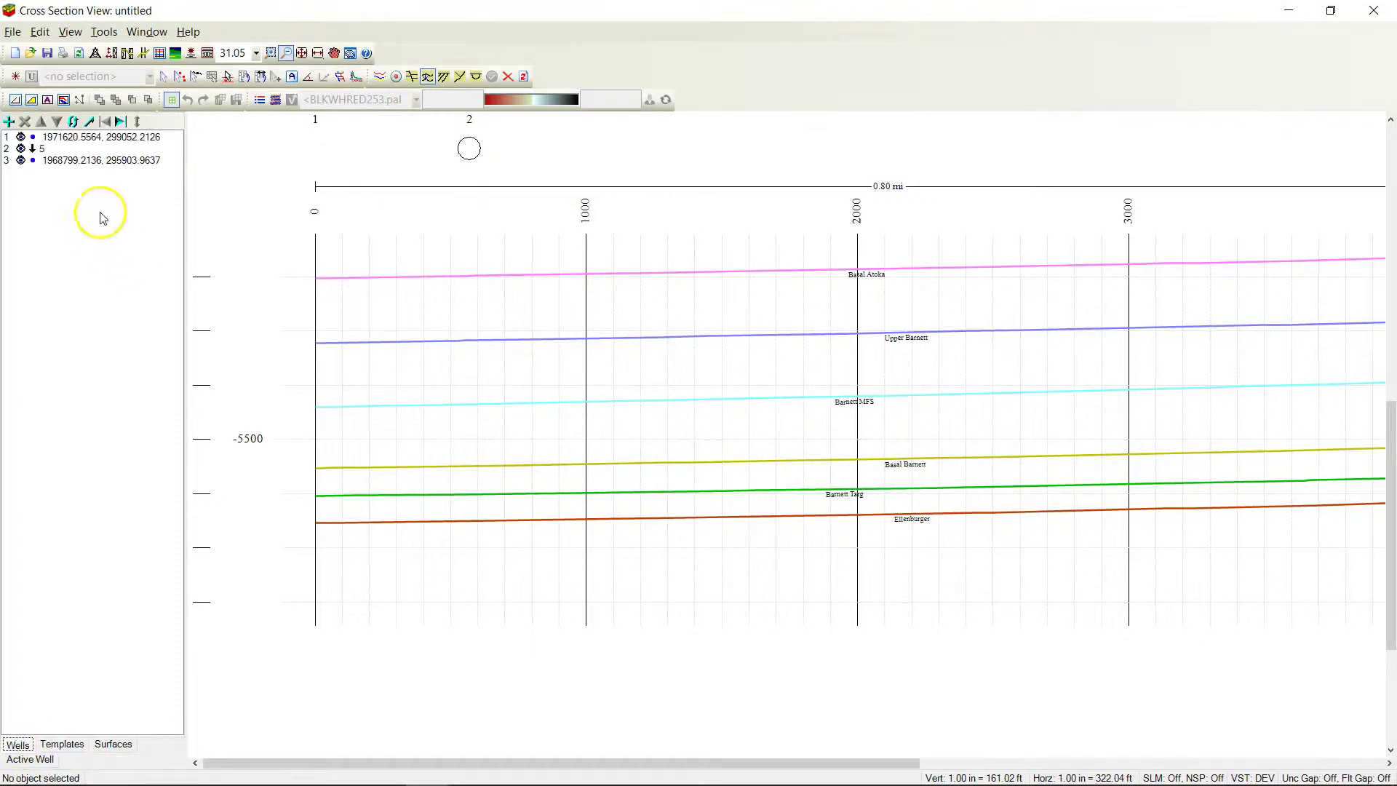
{"action": "right_click", "coordinate": [33, 151]}
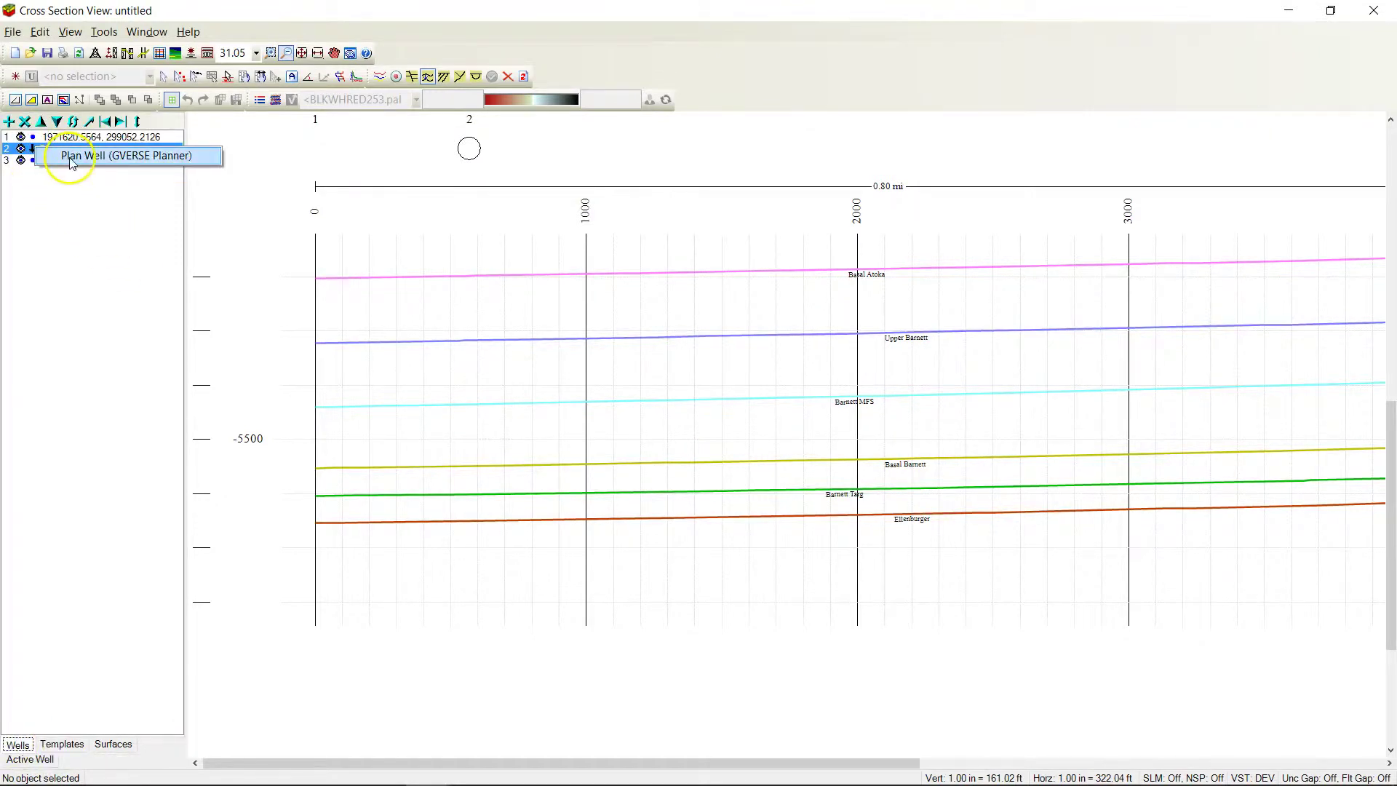
{"action": "left_click", "coordinate": [591, 300]}
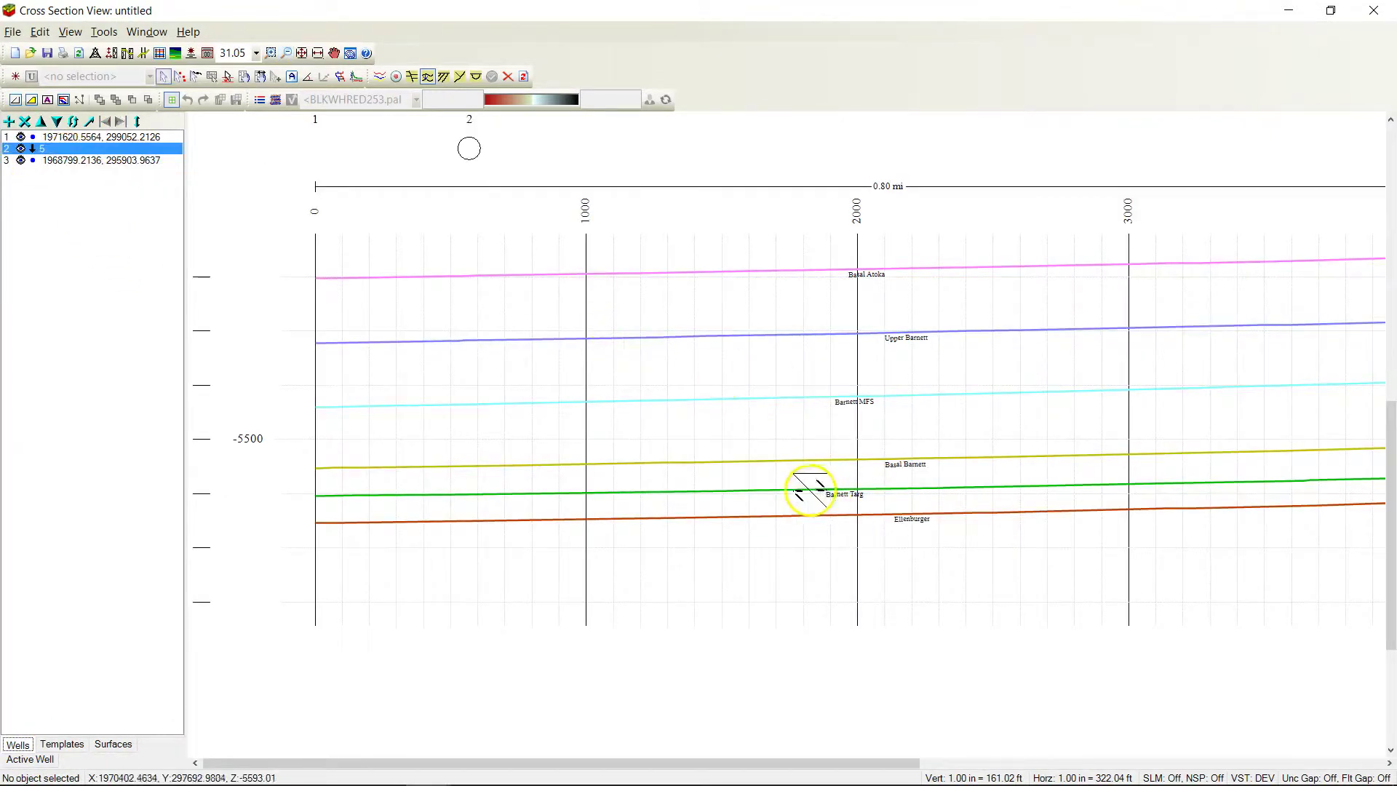
{"action": "left_click", "coordinate": [782, 490]}
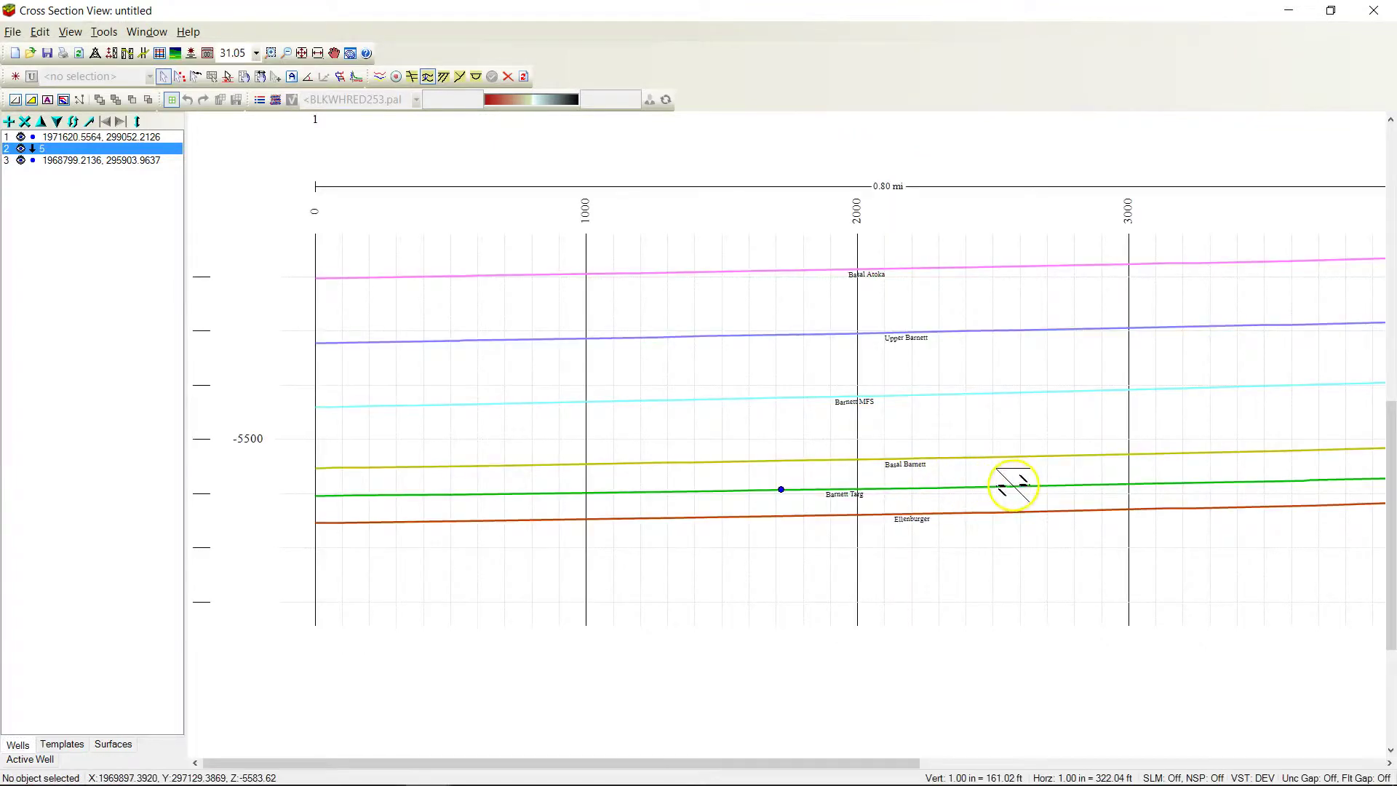
{"action": "left_click", "coordinate": [1026, 483]}
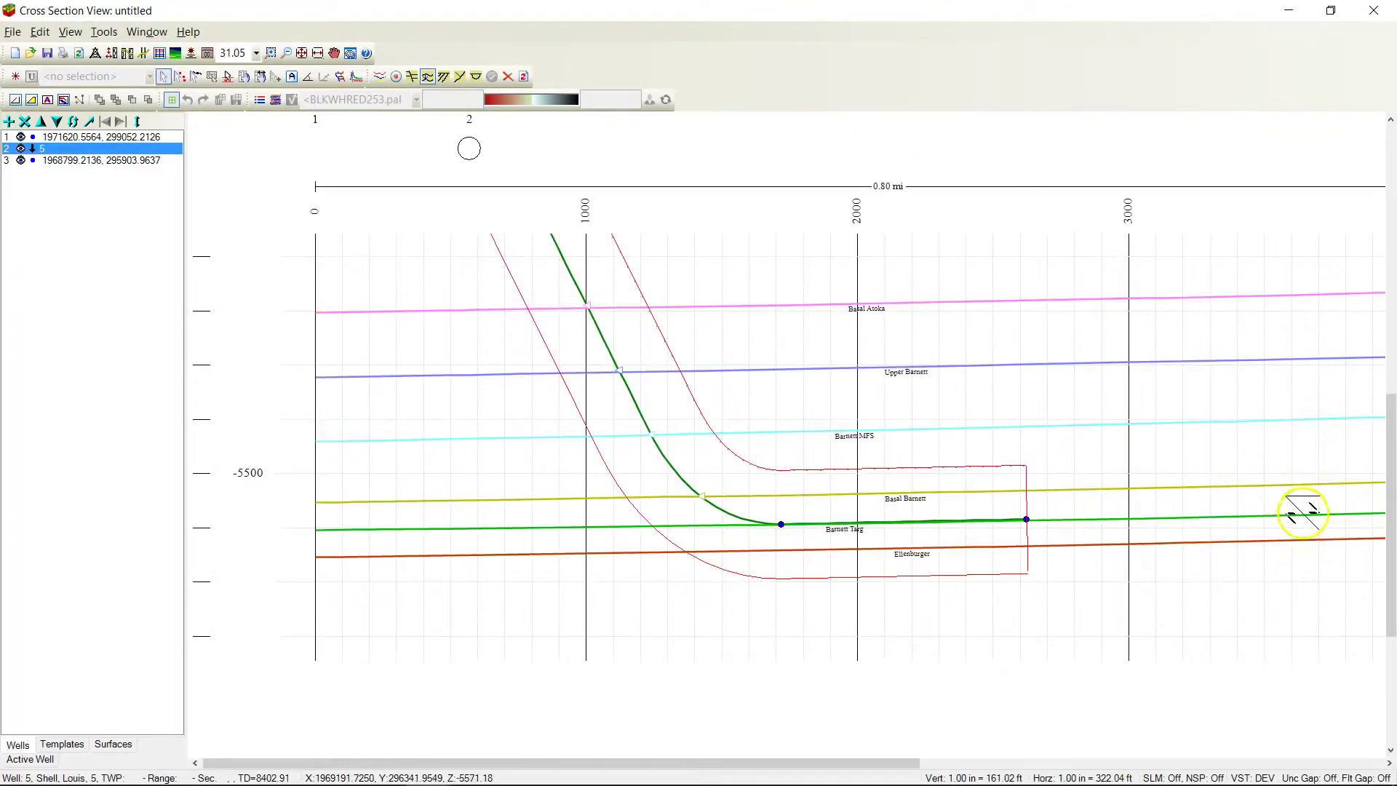
{"action": "left_click", "coordinate": [1302, 512]}
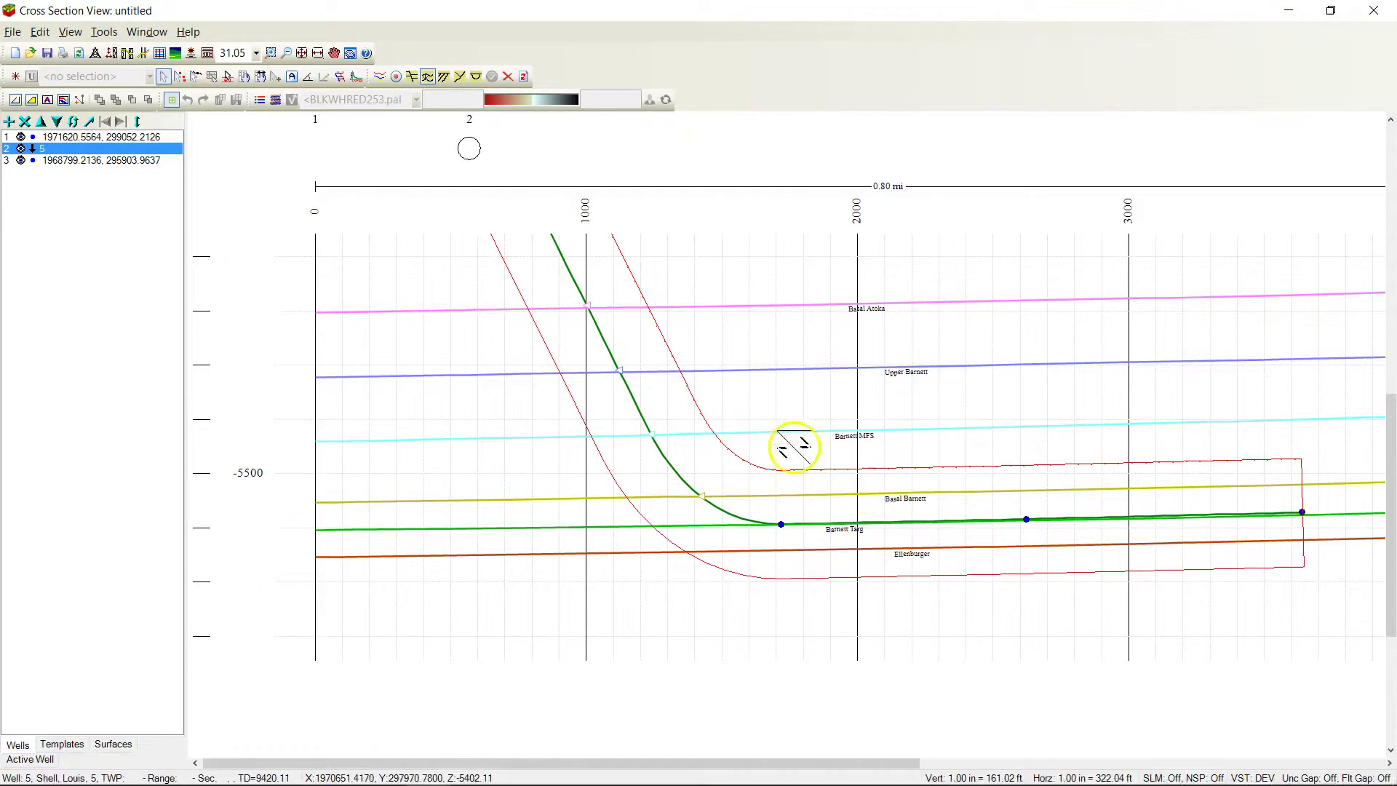
Switch to GVERSE Planner and inspect well 5's lateral against the surfaces in the Vertical Section, then minimize the planner.
{"action": "left_click", "coordinate": [567, 770]}
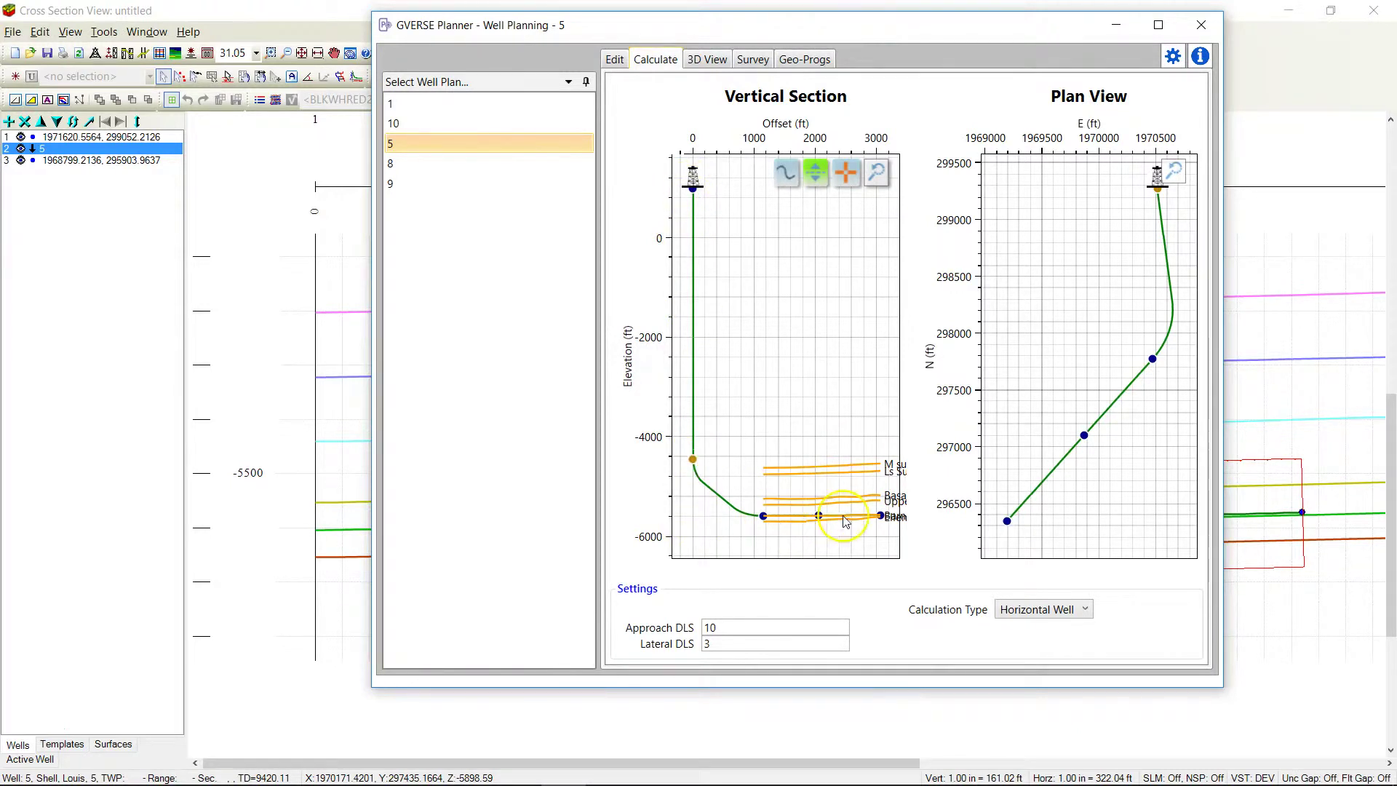
{"action": "scroll", "coordinate": [858, 525], "scroll_direction": "up", "scroll_amount": 4}
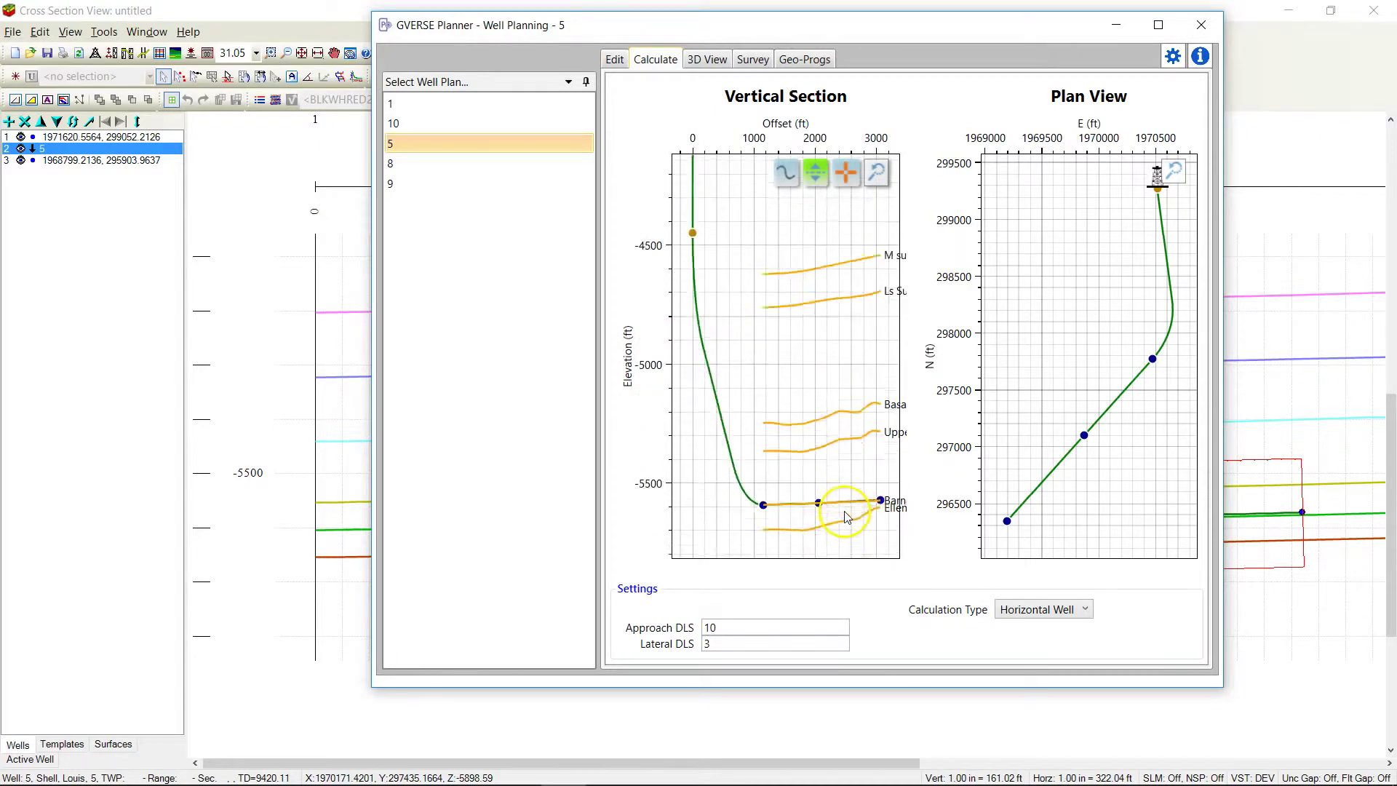
{"action": "scroll", "coordinate": [857, 487], "scroll_direction": "up", "scroll_amount": 2}
{"action": "double_click", "coordinate": [849, 25]}
{"action": "scroll", "coordinate": [648, 582], "scroll_direction": "up", "scroll_amount": 2}
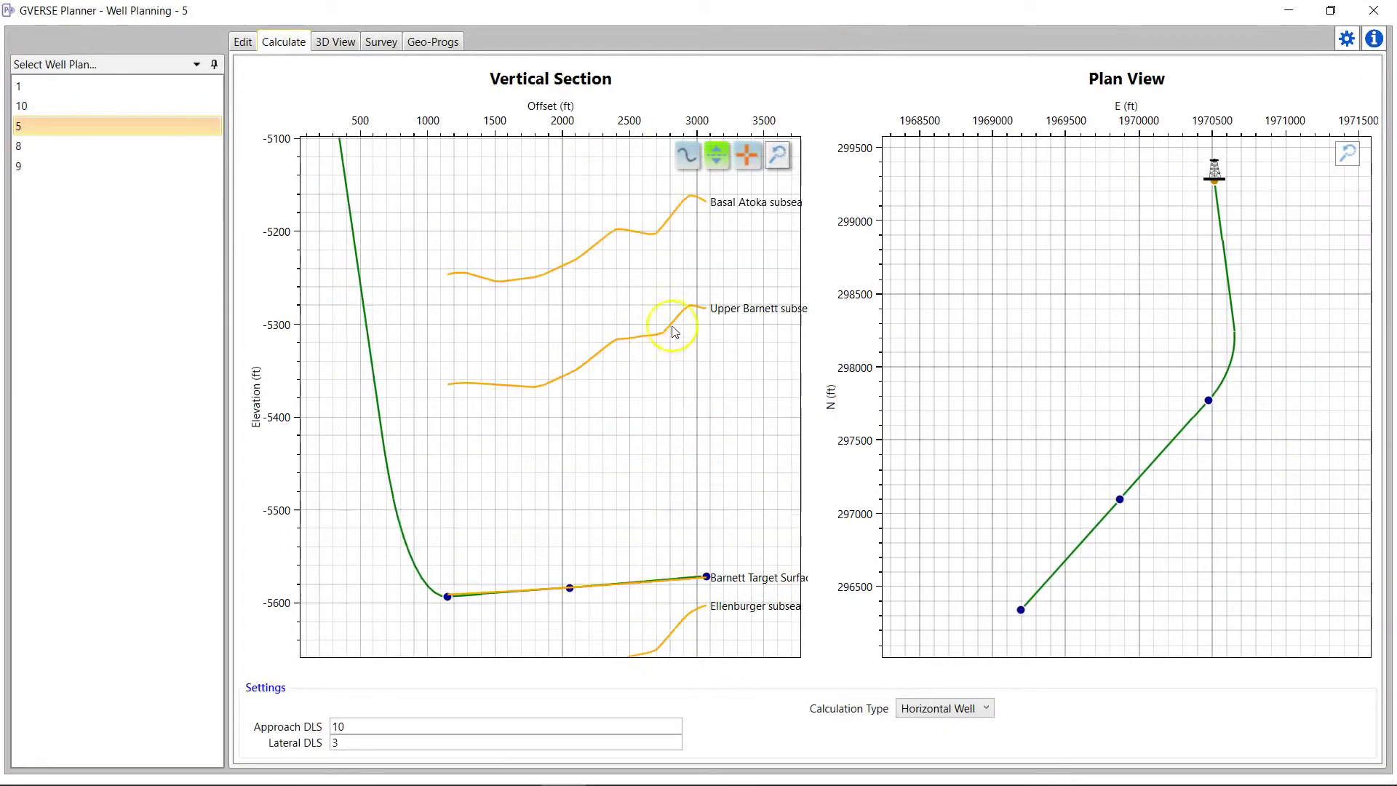
{"action": "left_click_drag", "start_coordinate": [641, 568], "coordinate": [466, 536]}
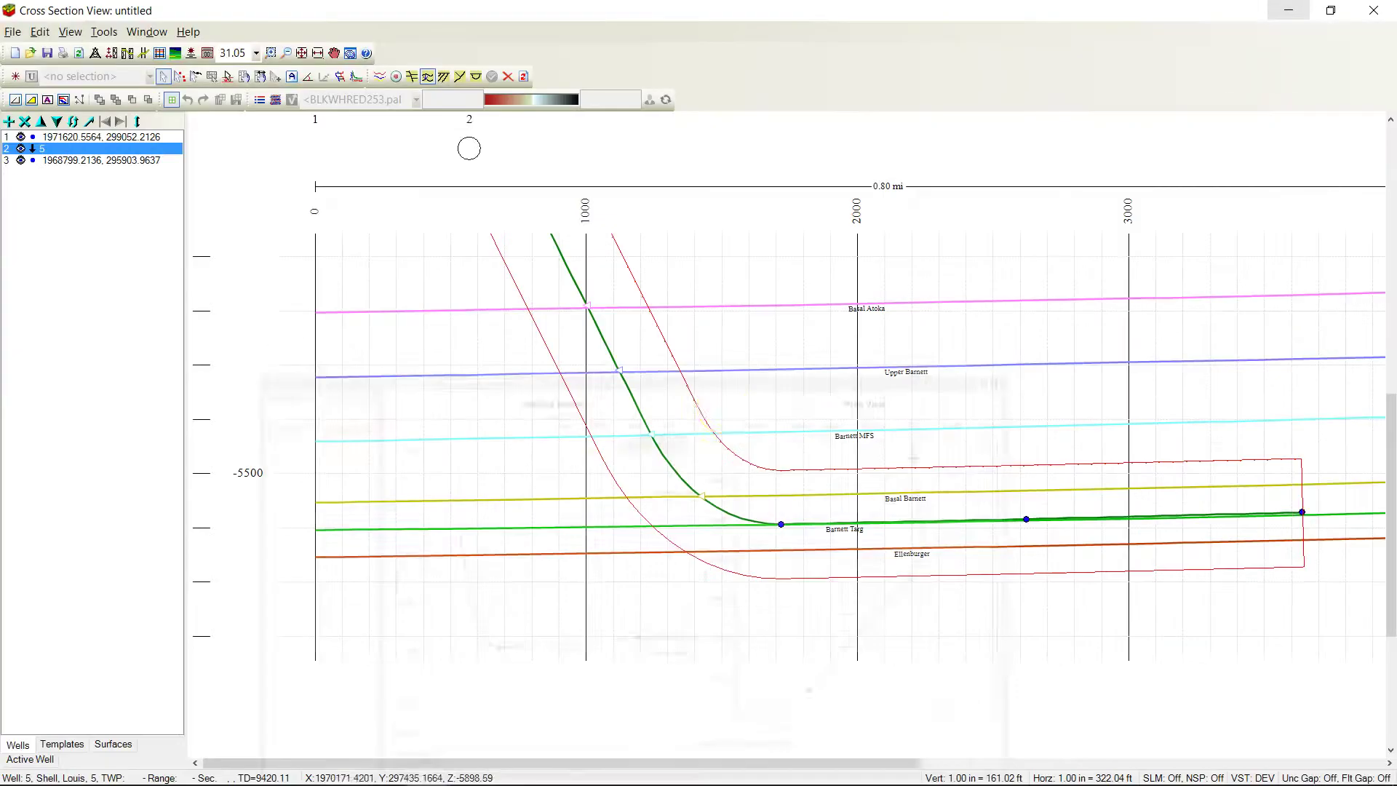
{"action": "left_click", "coordinate": [1289, 11]}
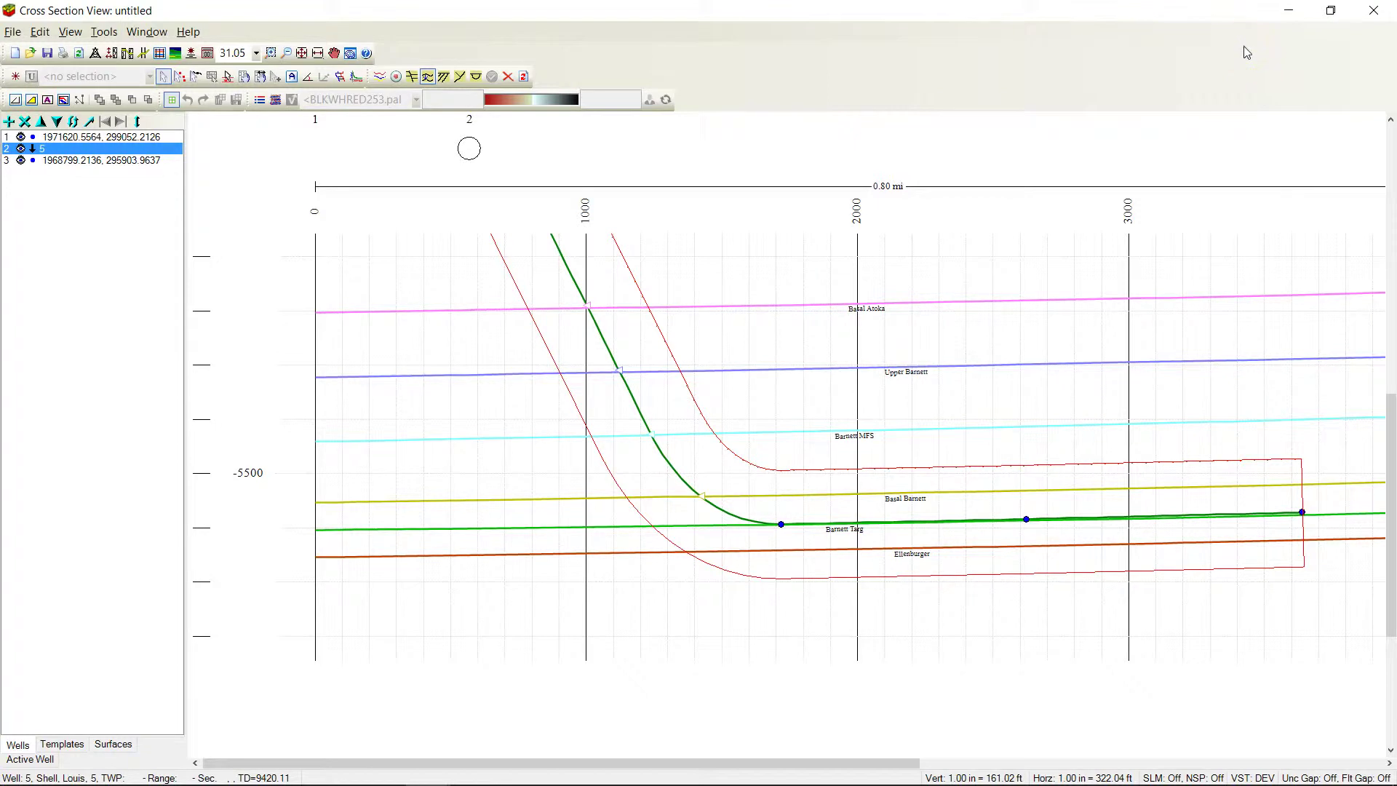
Minimize the cross section, switch to the GeoAtlas map and make New Wells 2 the active layer.
{"action": "left_click", "coordinate": [1289, 10]}
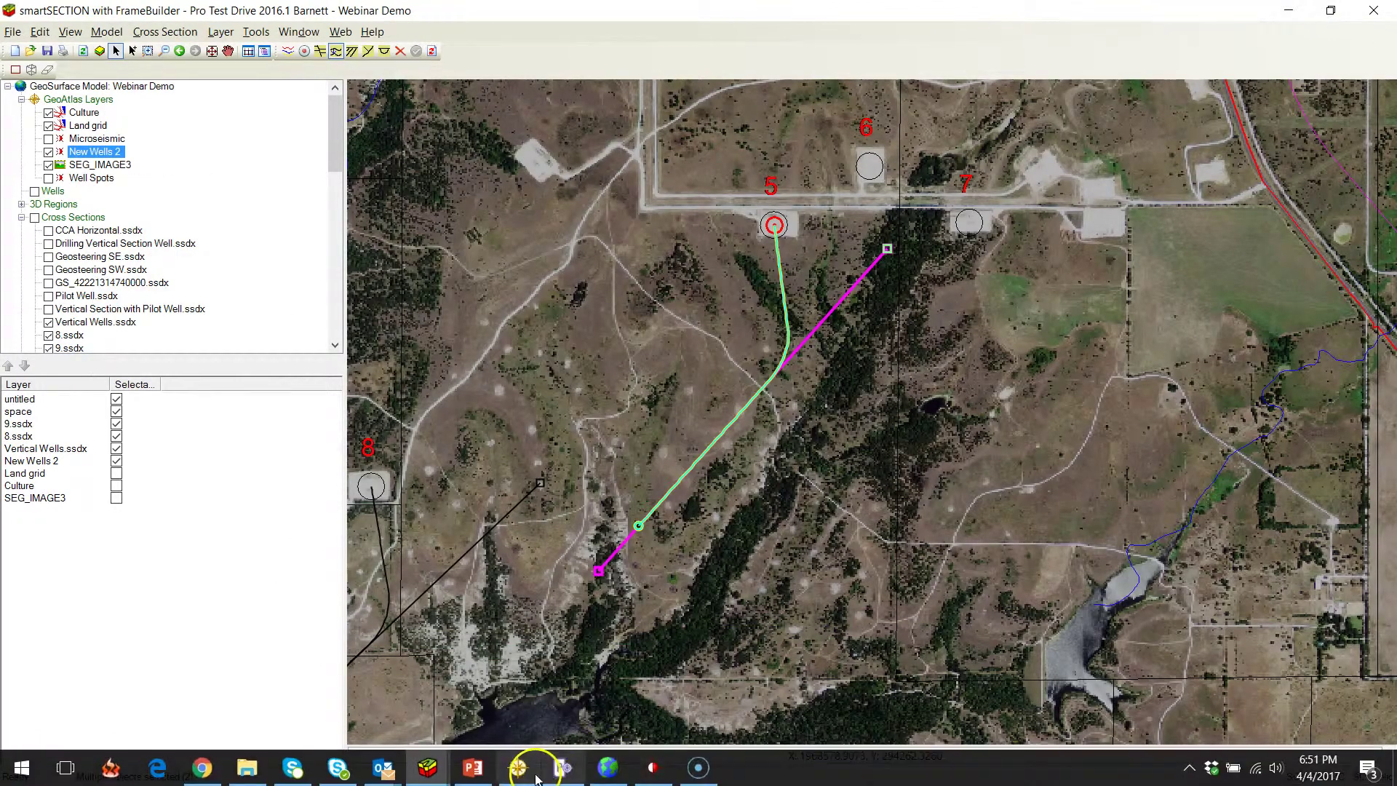
{"action": "key", "text": "alt+Tab"}
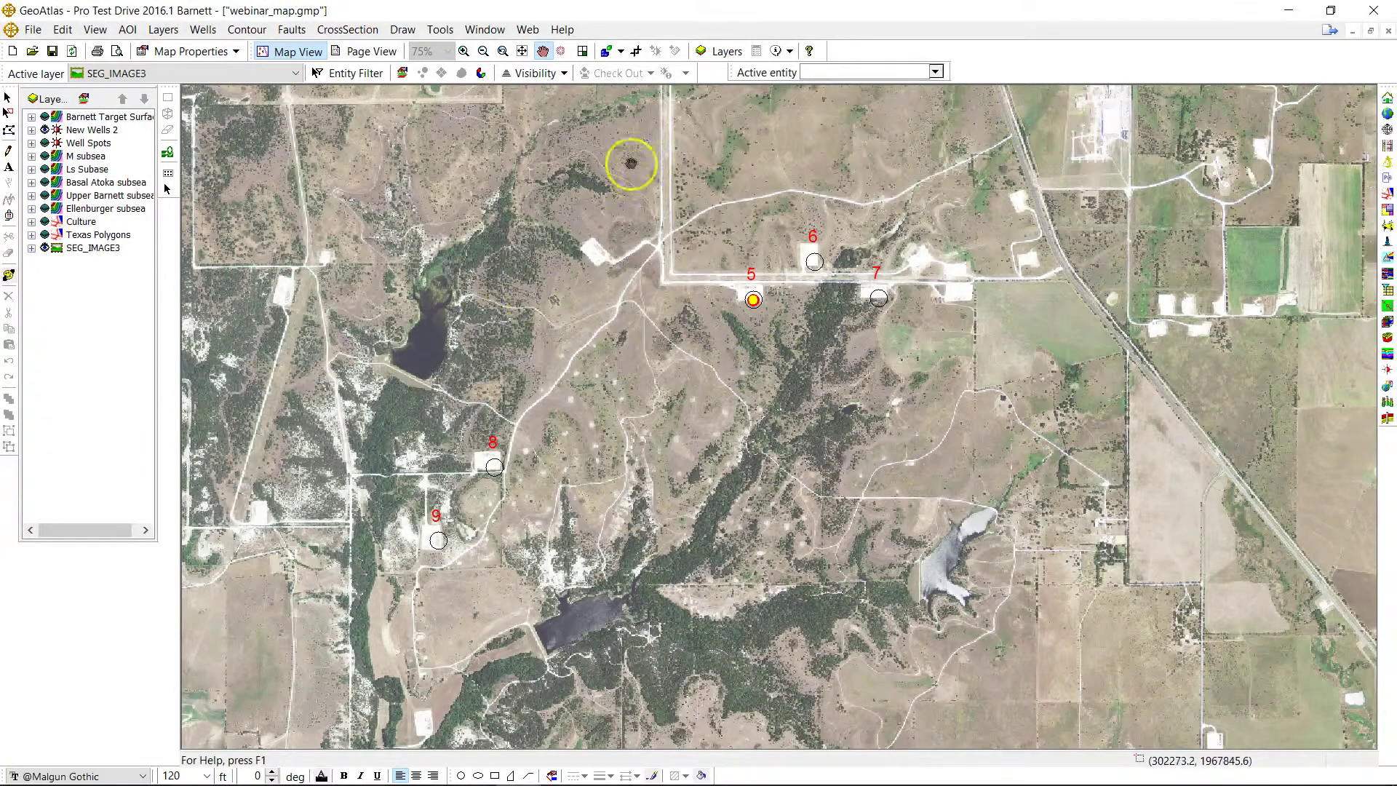
{"action": "left_click", "coordinate": [462, 51]}
{"action": "left_click", "coordinate": [895, 314]}
{"action": "left_click", "coordinate": [864, 382]}
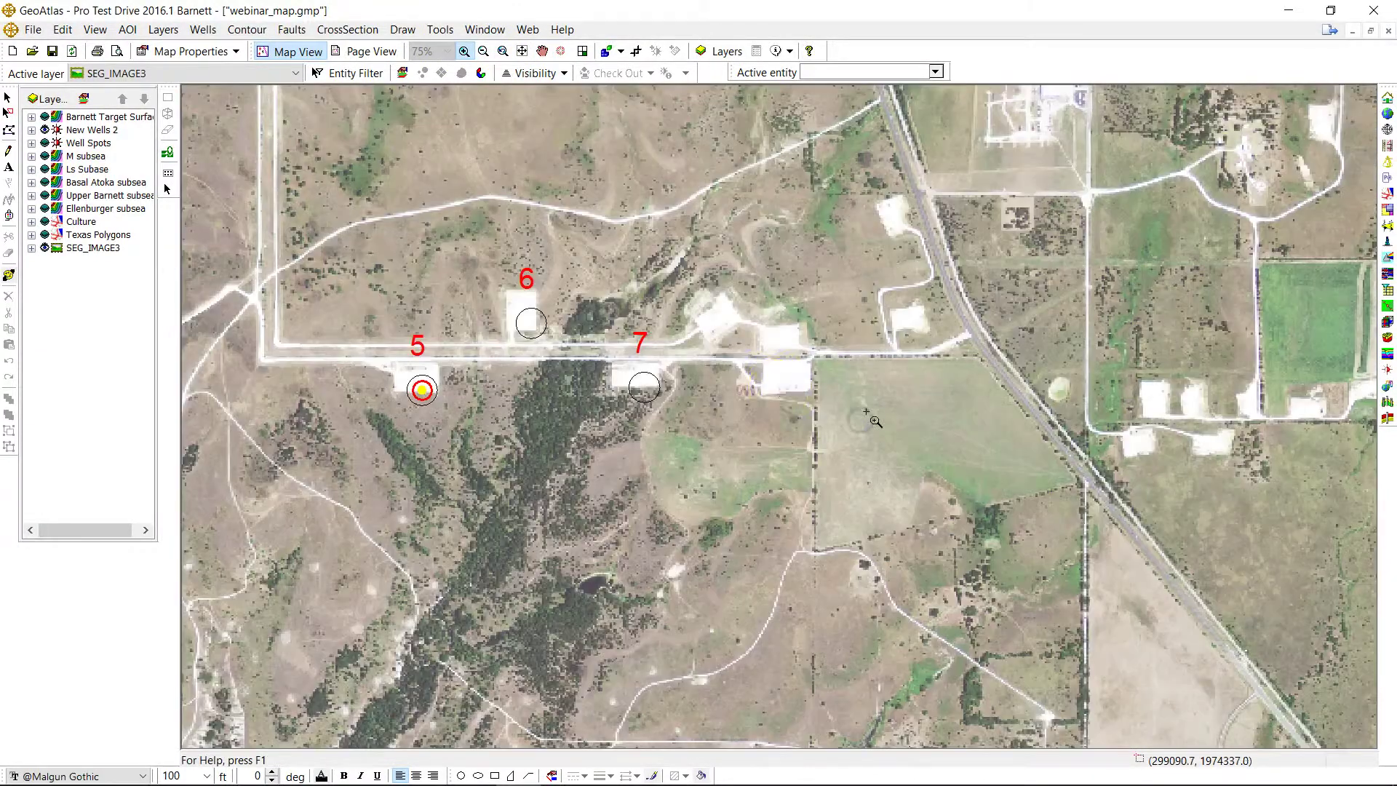
{"action": "left_click", "coordinate": [84, 75]}
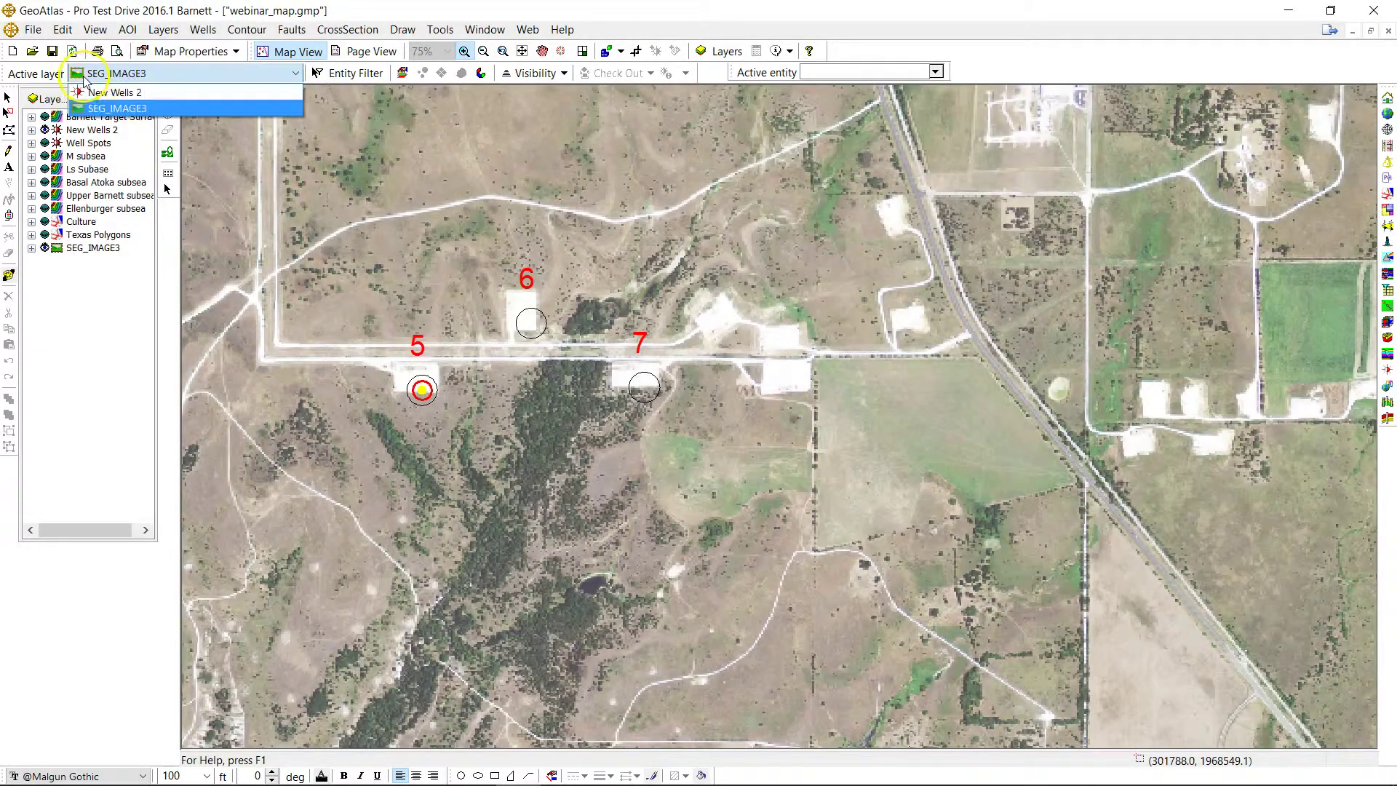
{"action": "left_click", "coordinate": [127, 93]}
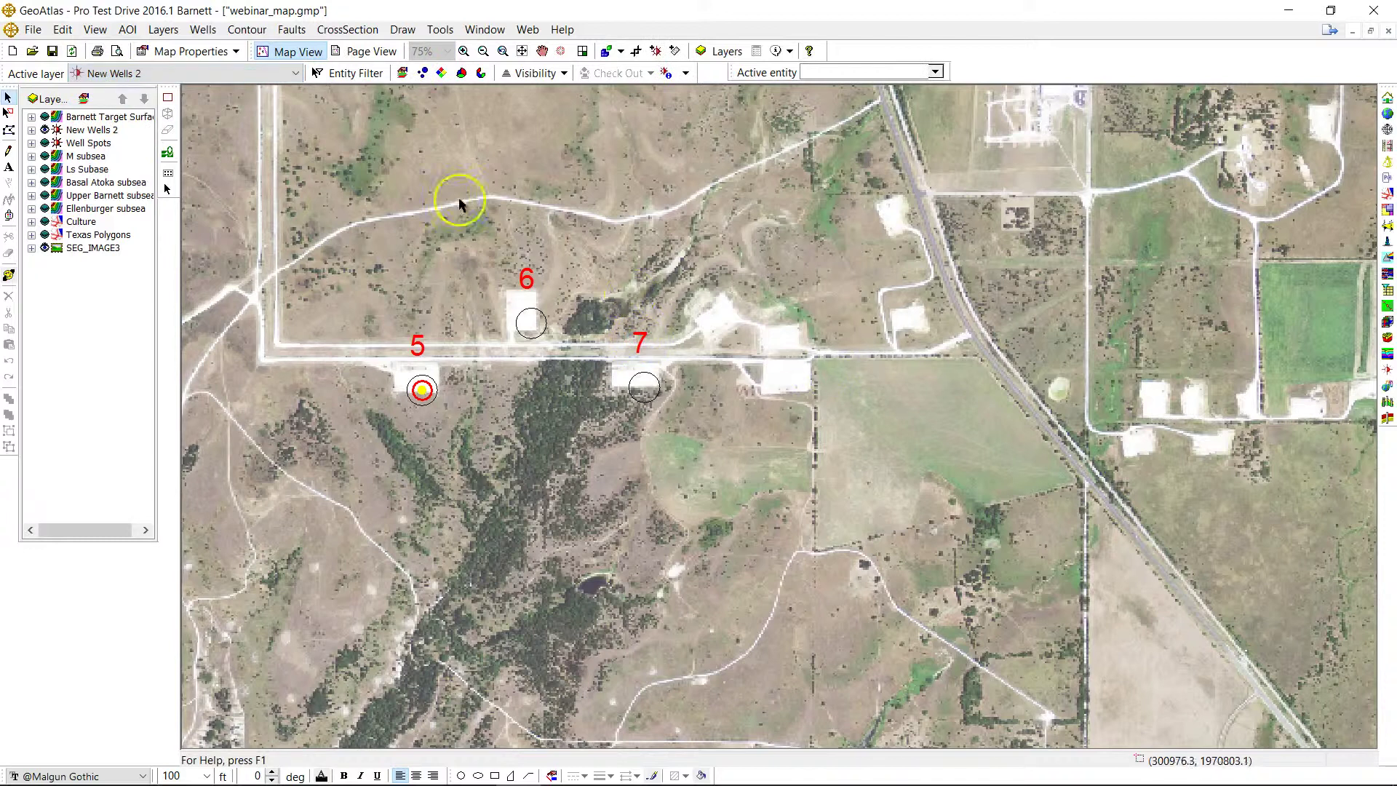
Add a new well to the database on the pad east of well 7, with ID 10, operator Shell, name Louis and number 10.
{"action": "right_click", "coordinate": [787, 377]}
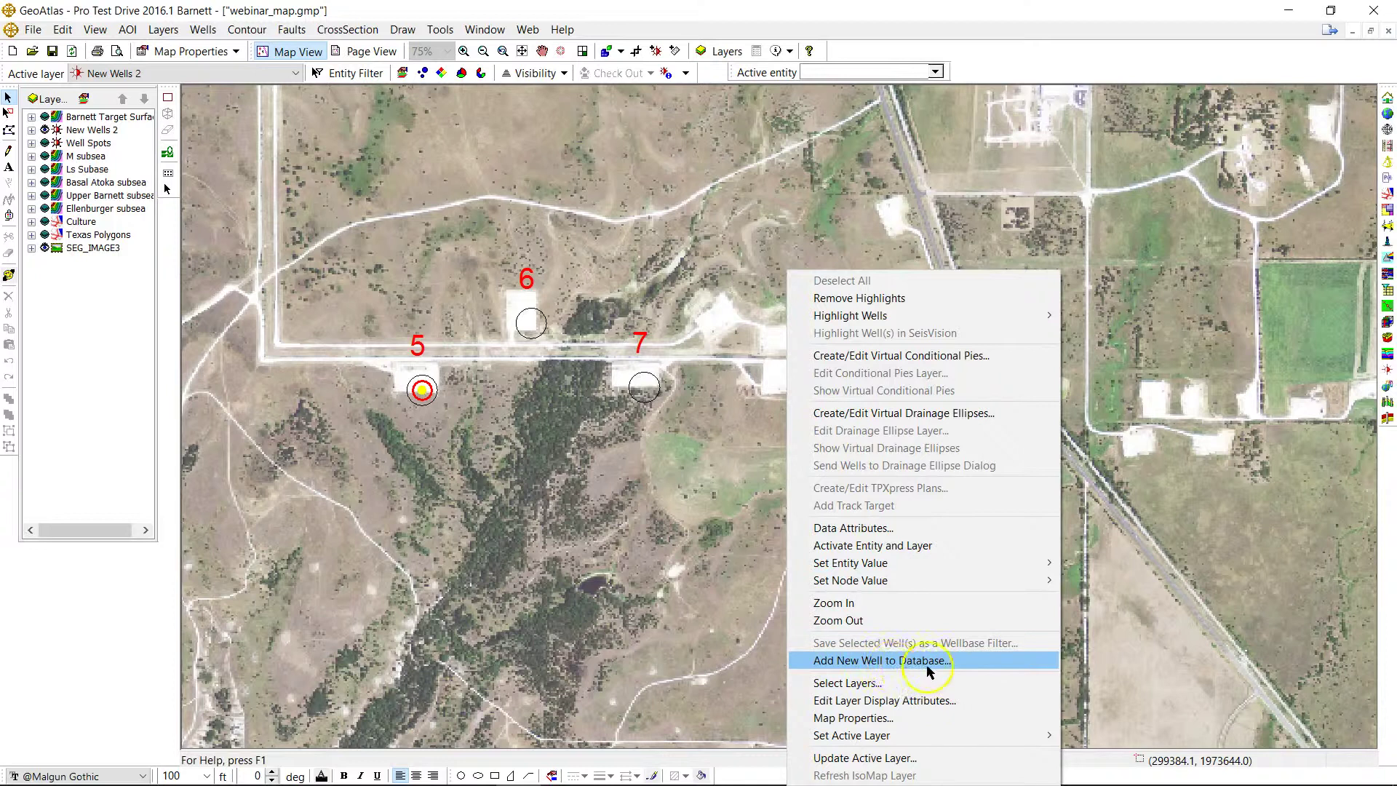
{"action": "left_click", "coordinate": [928, 669]}
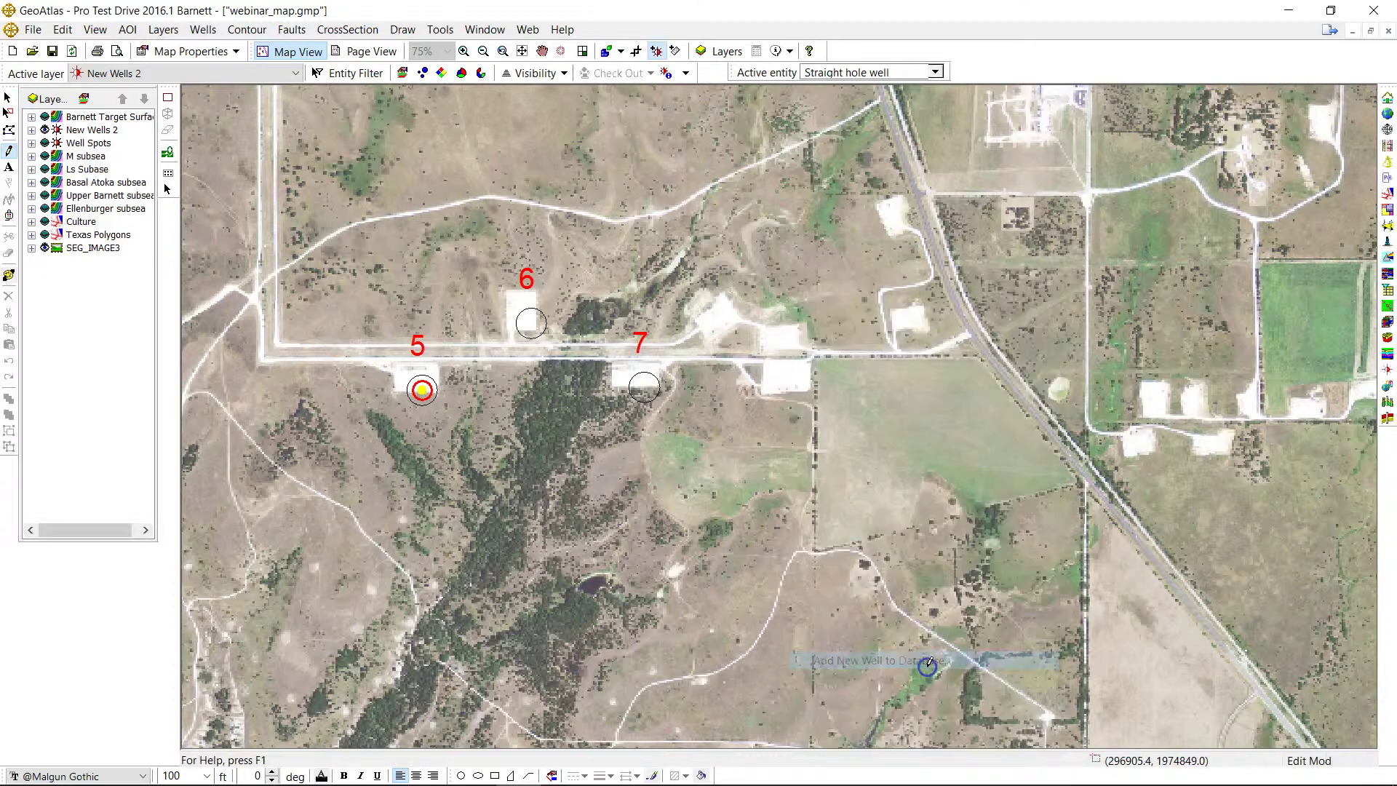
{"action": "left_click", "coordinate": [784, 376]}
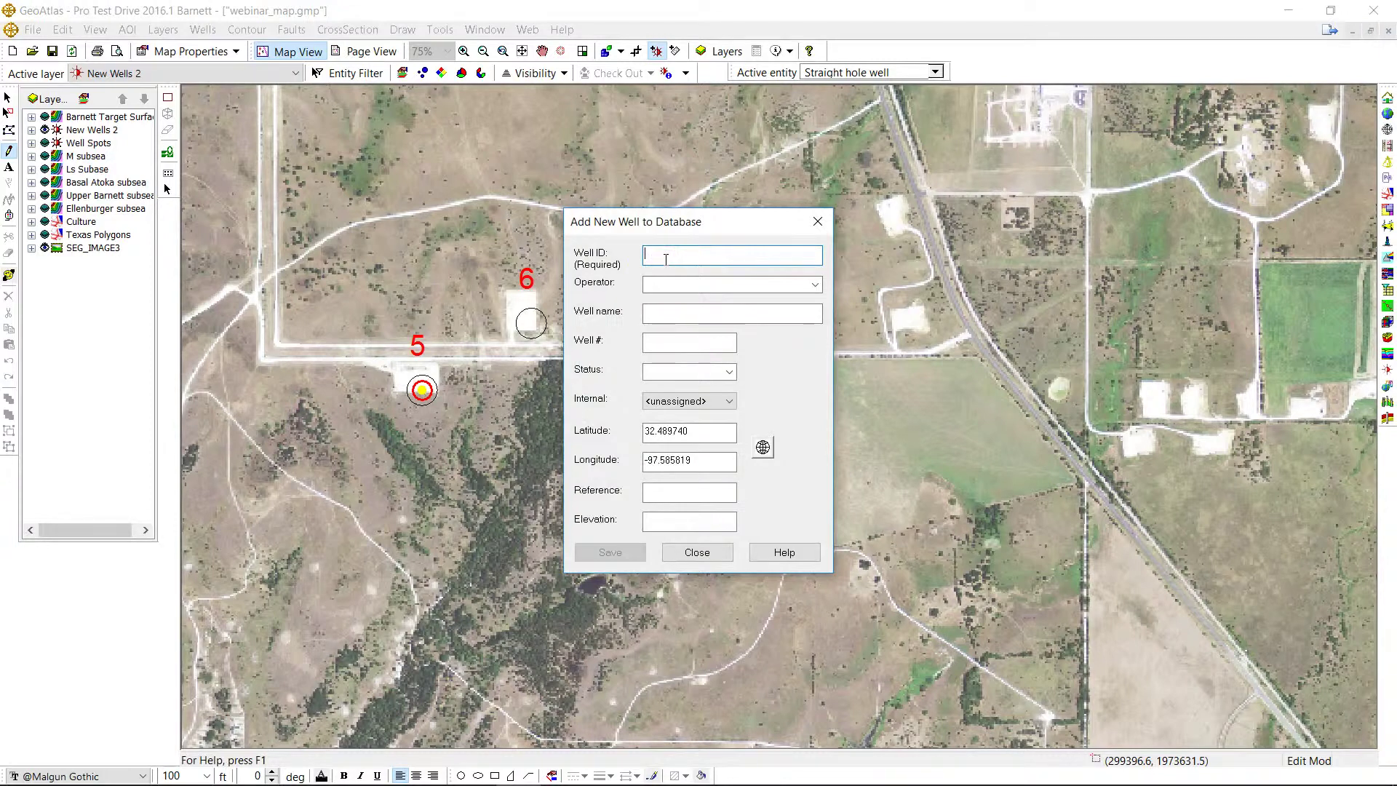
{"action": "type", "text": "10"}
{"action": "key", "text": "Tab"}
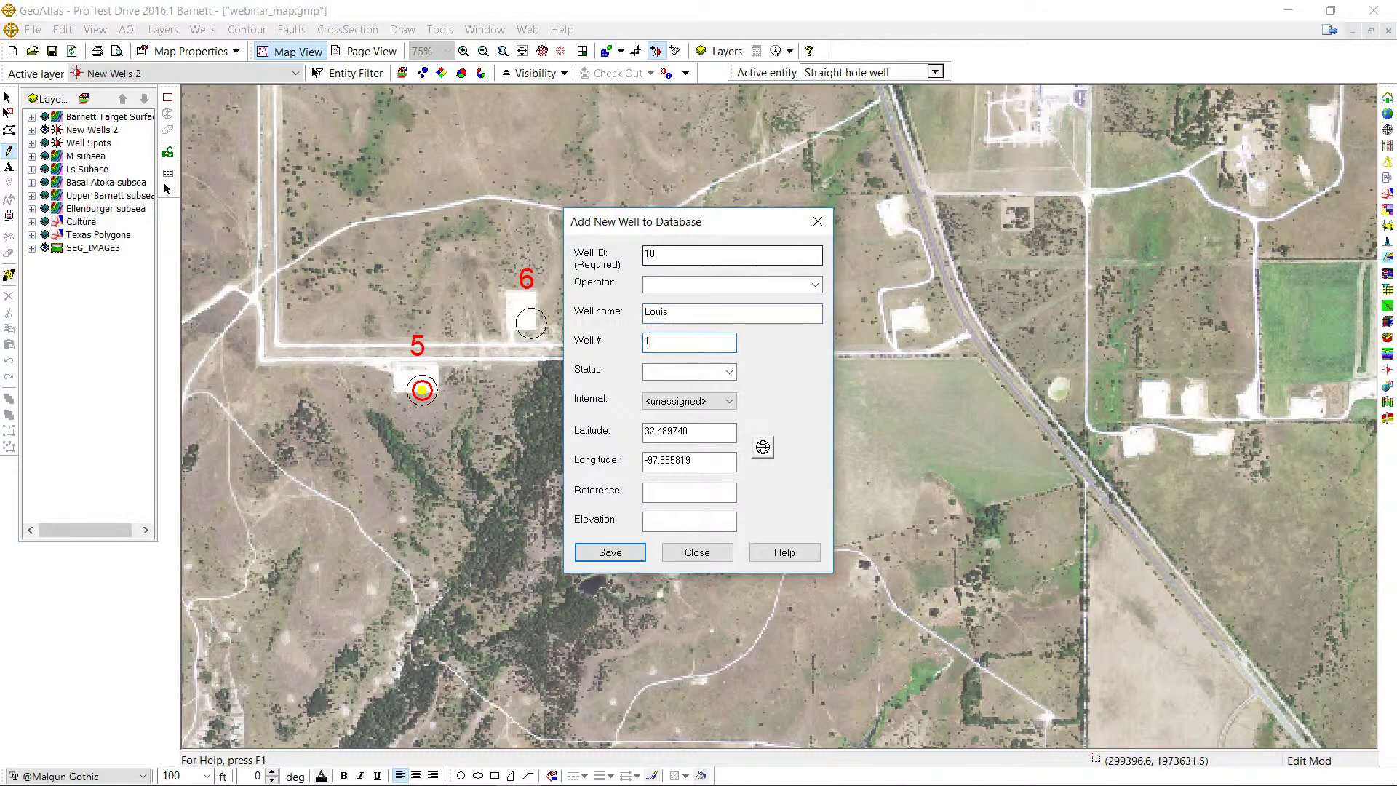
{"action": "left_click", "coordinate": [686, 285]}
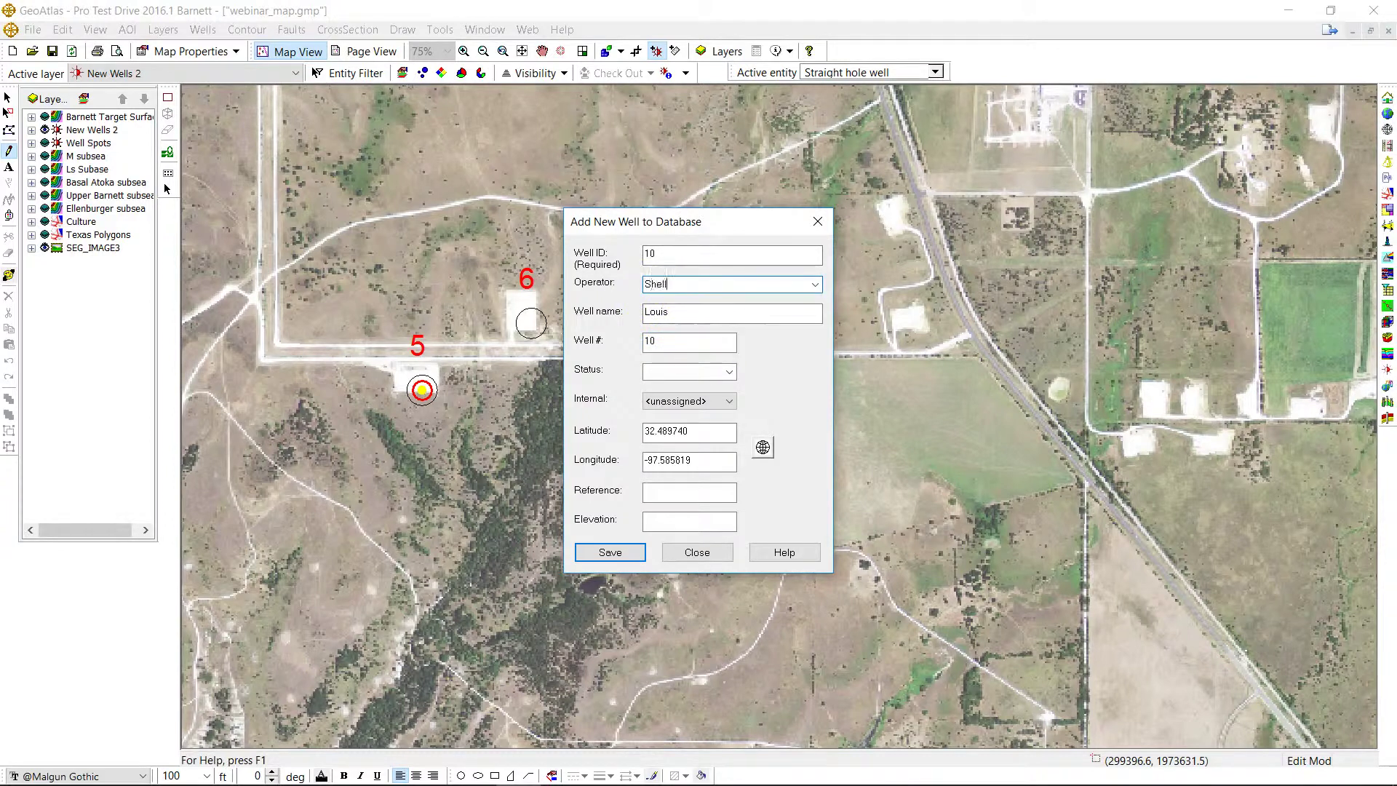
{"action": "type", "text": "Shell"}
{"action": "left_click", "coordinate": [610, 552]}
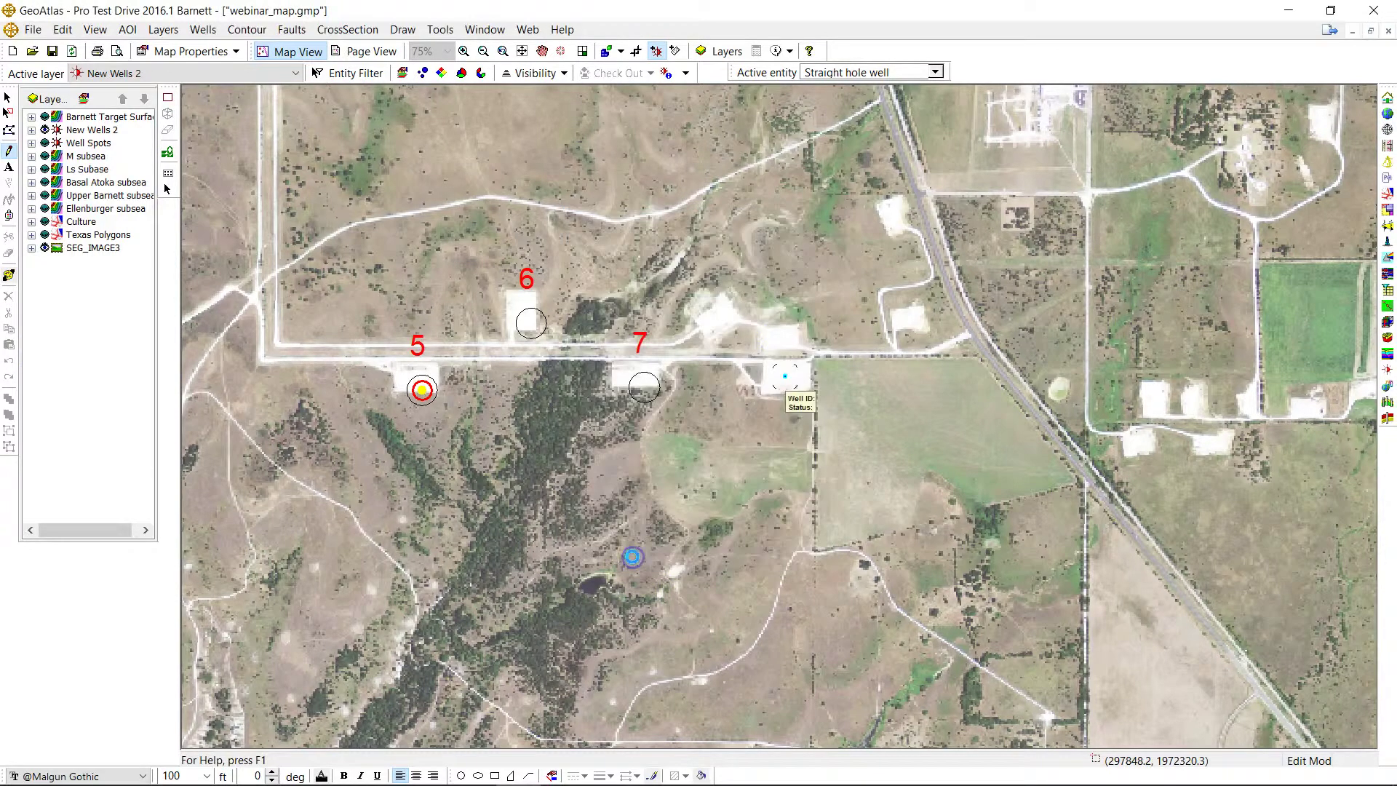
{"action": "left_click", "coordinate": [53, 52]}
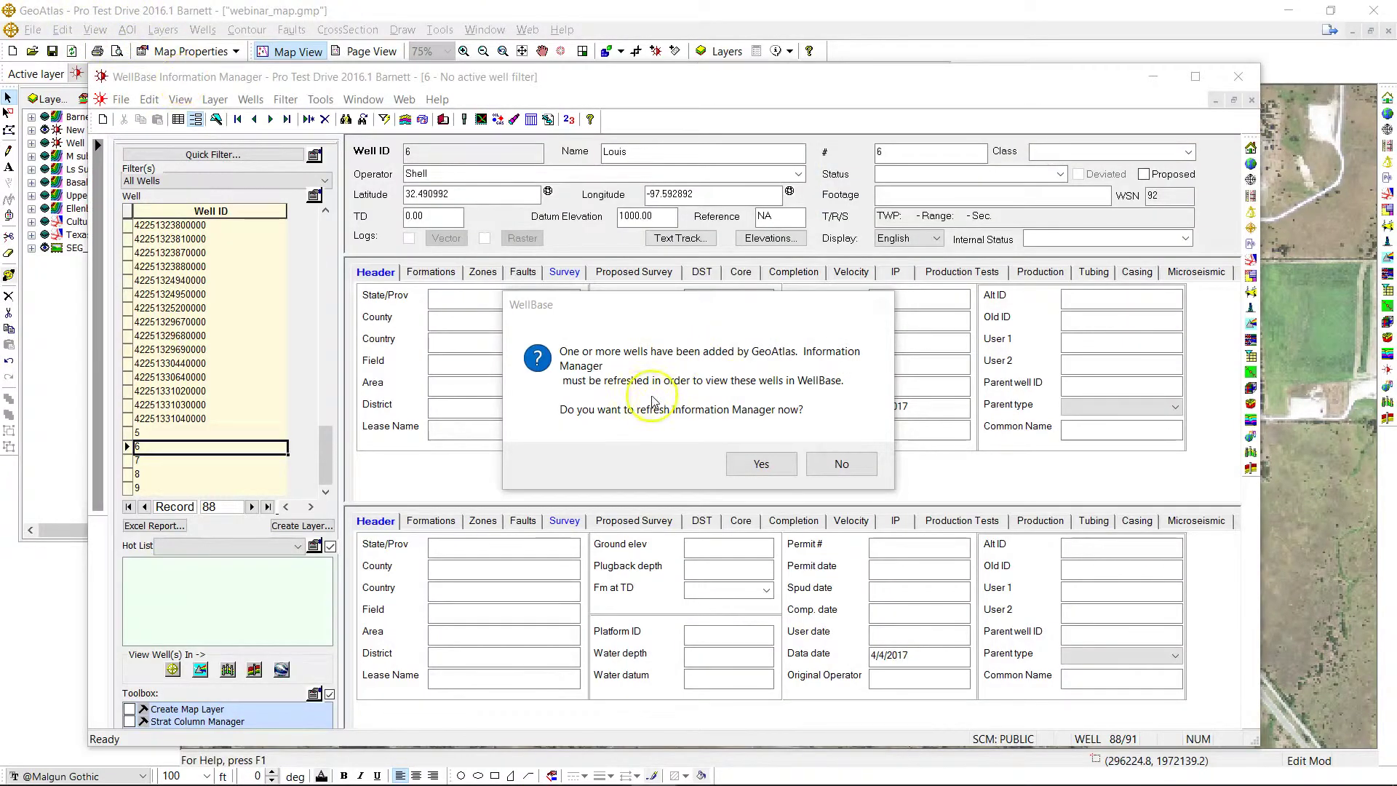
Refresh the WellBase Information Manager and set well 10's TD to 0 and datum elevation to 1000.
{"action": "left_click", "coordinate": [757, 460]}
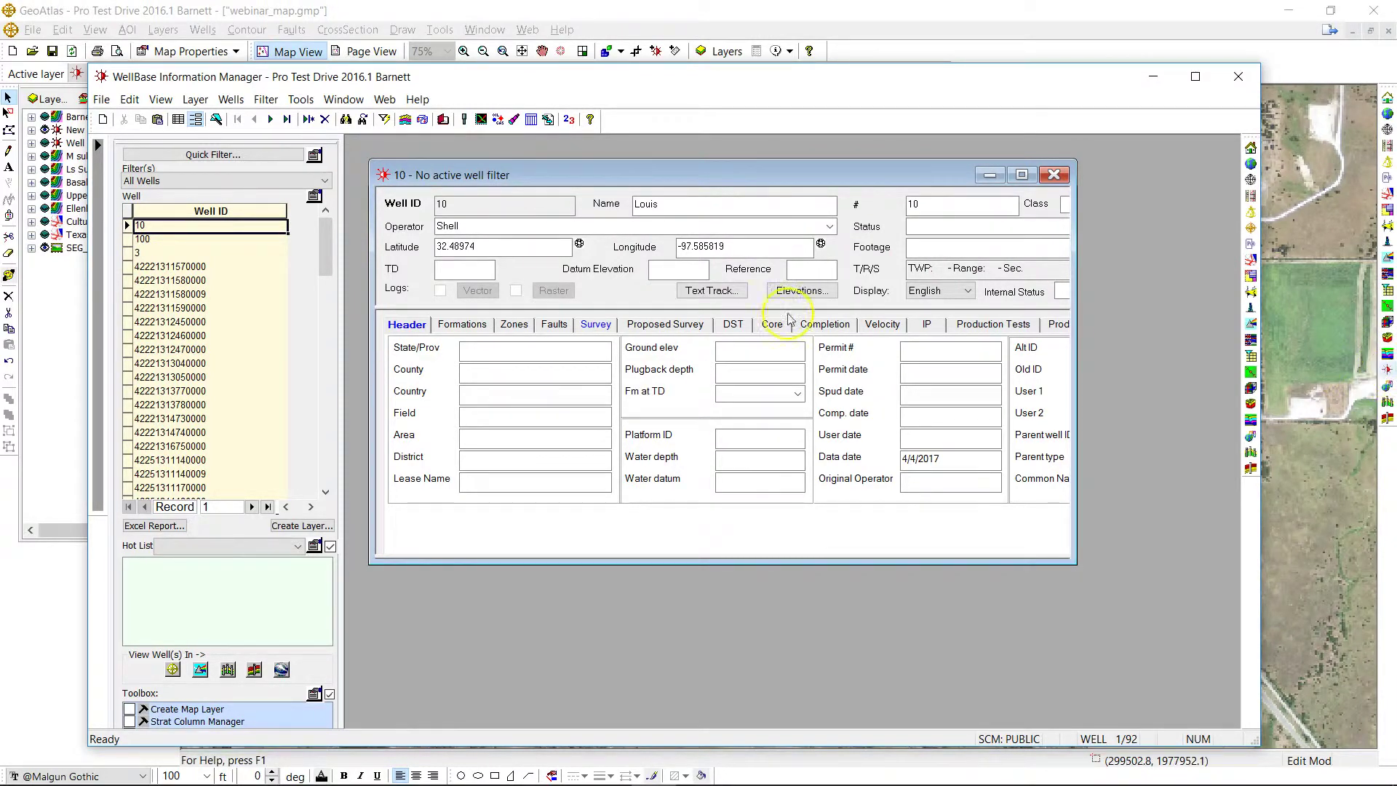
{"action": "left_click", "coordinate": [457, 272]}
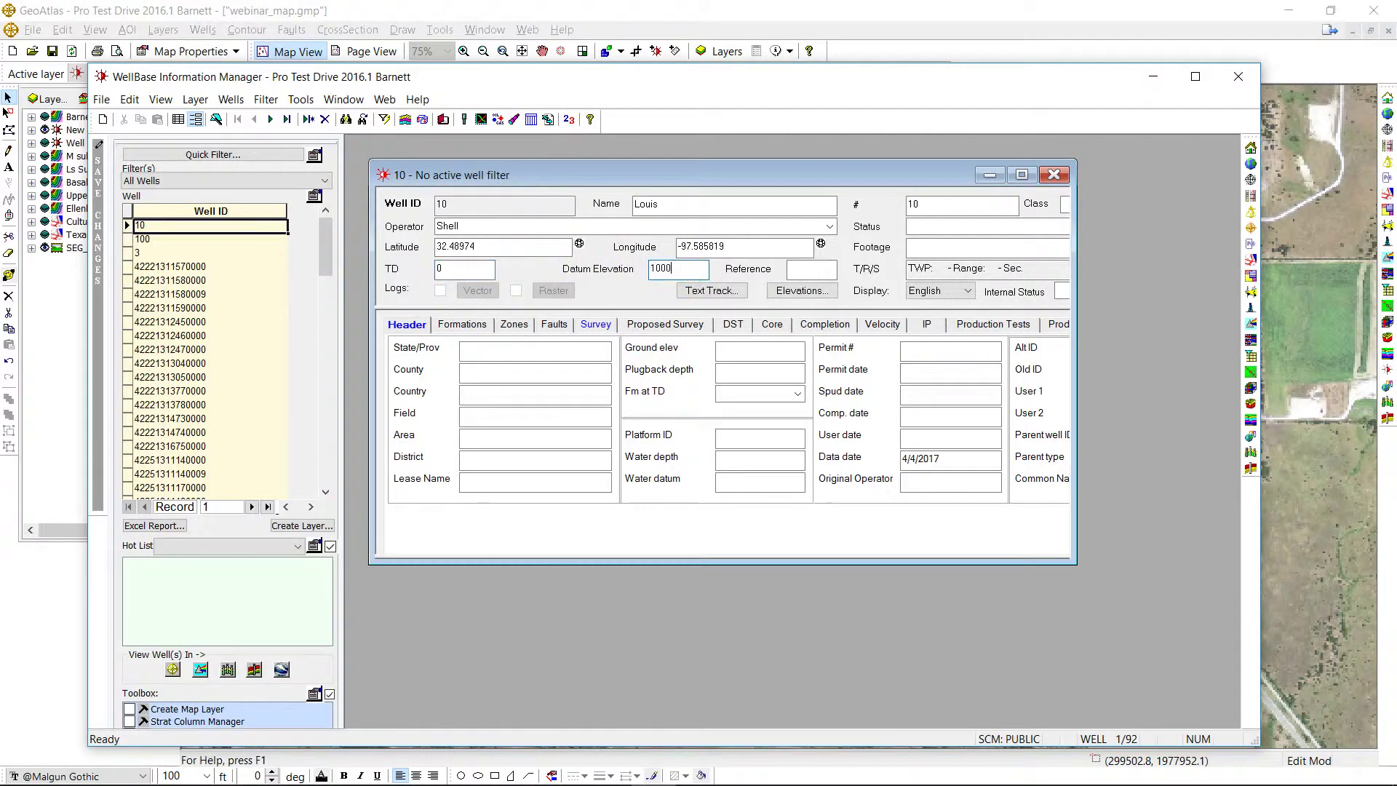
{"action": "left_click", "coordinate": [735, 205]}
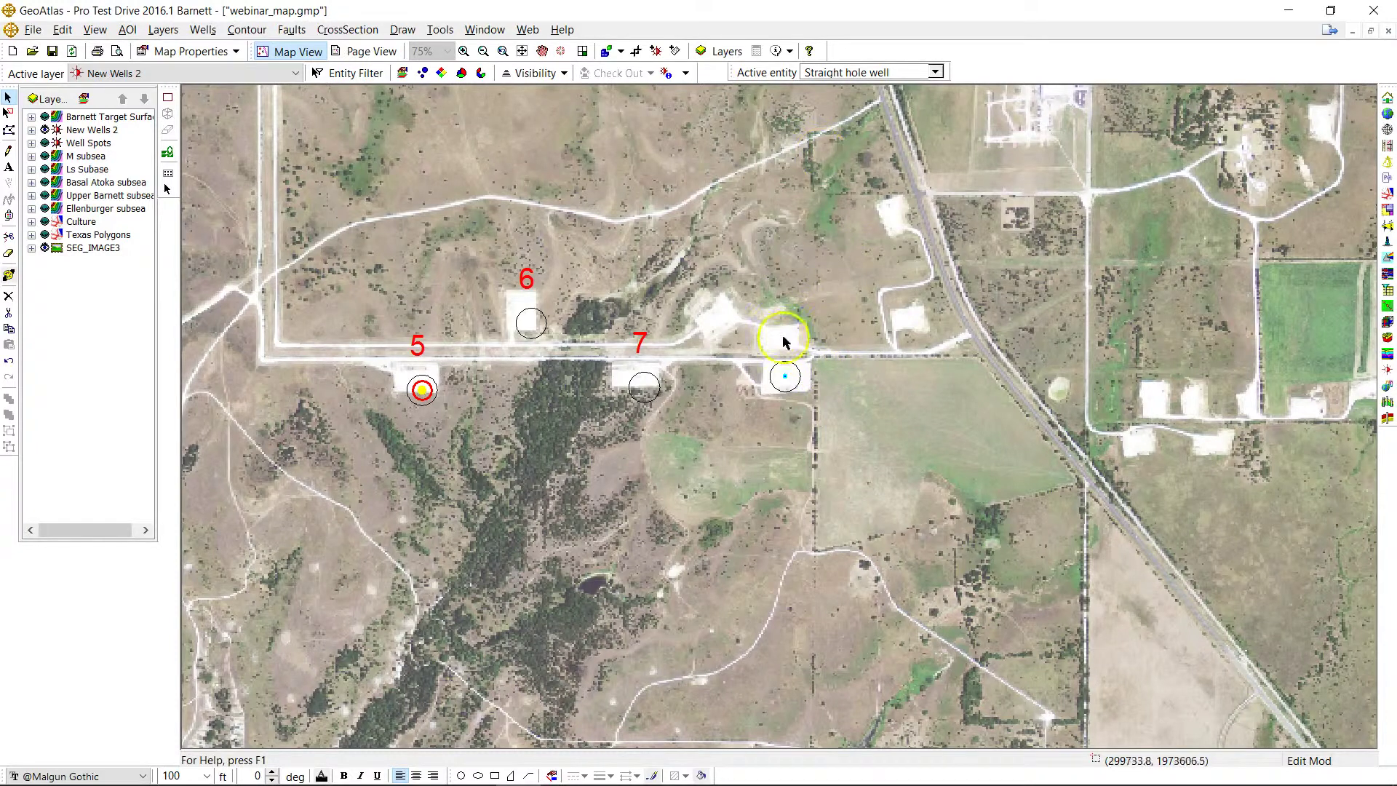
Update the New Wells 2 layer with its existing posting settings and hide it on the map.
{"action": "right_click", "coordinate": [91, 131]}
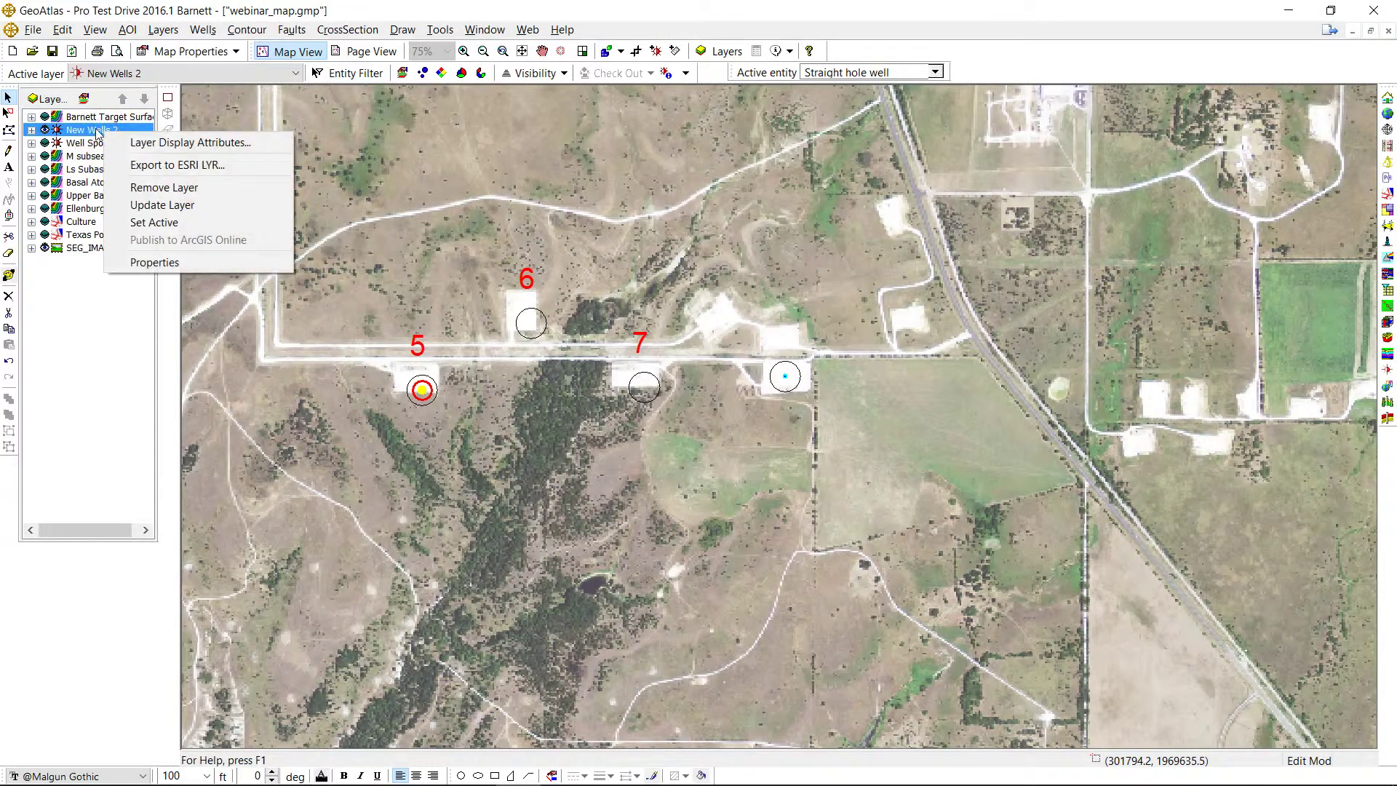
{"action": "left_click", "coordinate": [174, 209]}
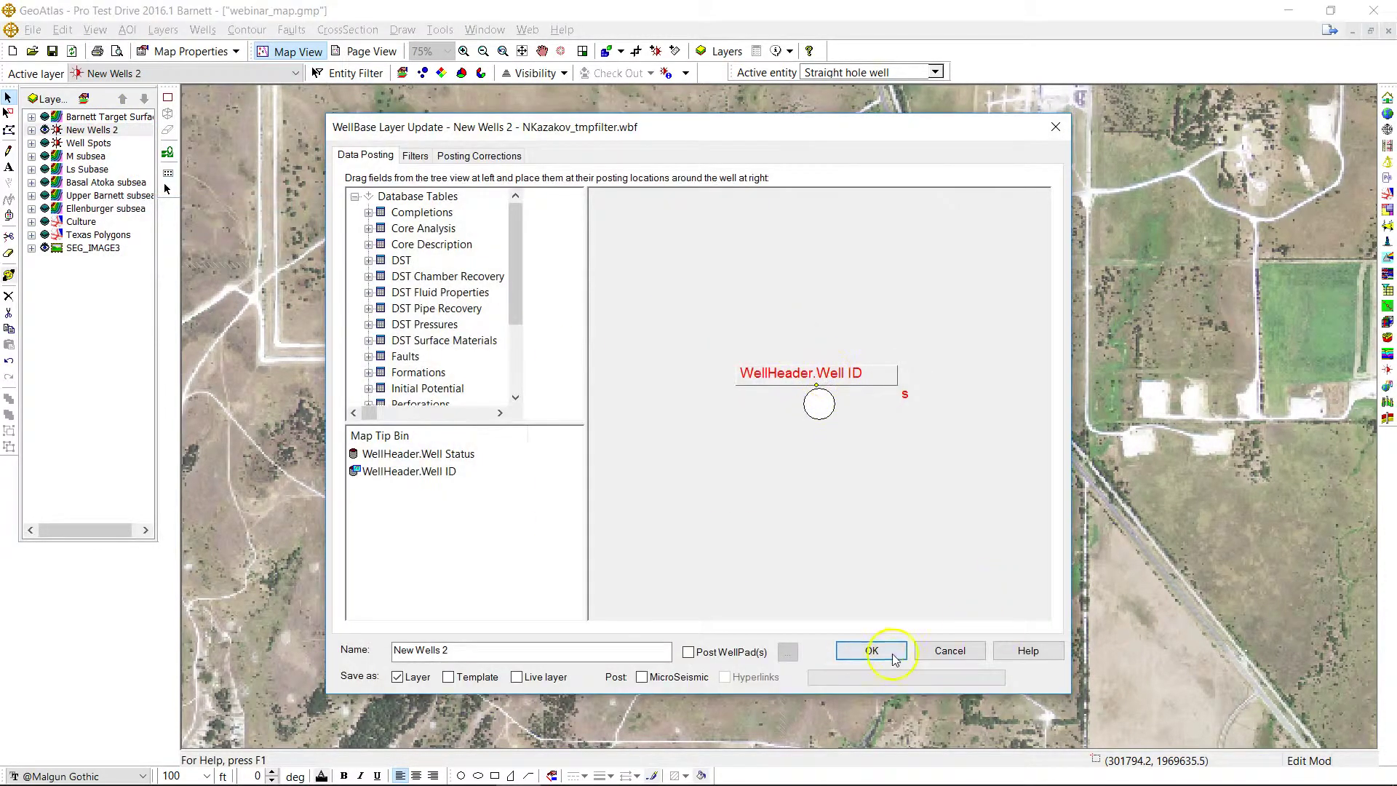
{"action": "left_click", "coordinate": [894, 658]}
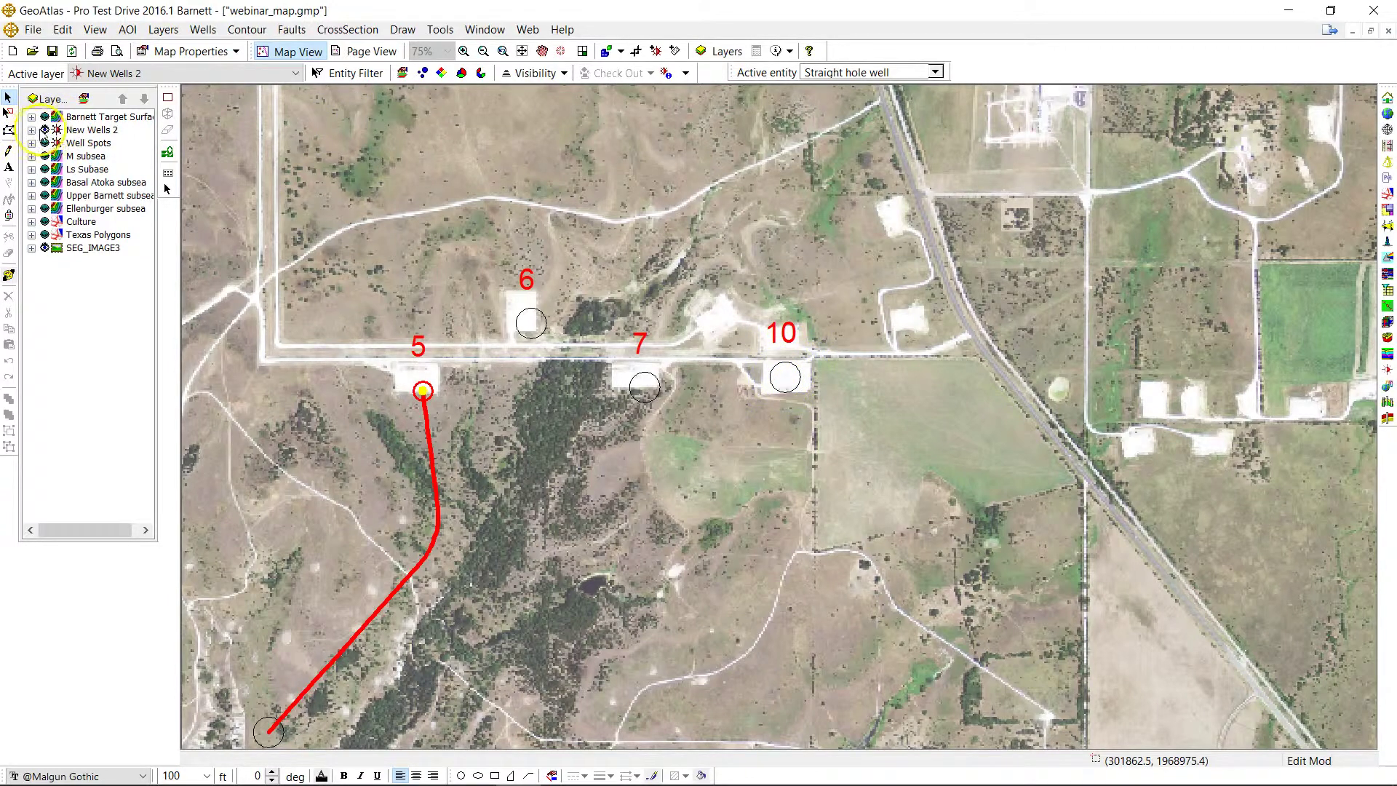
{"action": "left_click", "coordinate": [44, 131]}
Switch to the smartSECTION map and add the New Wells 2 layer to the model's GeoAtlas layers.
{"action": "mouse_move", "coordinate": [640, 750]}
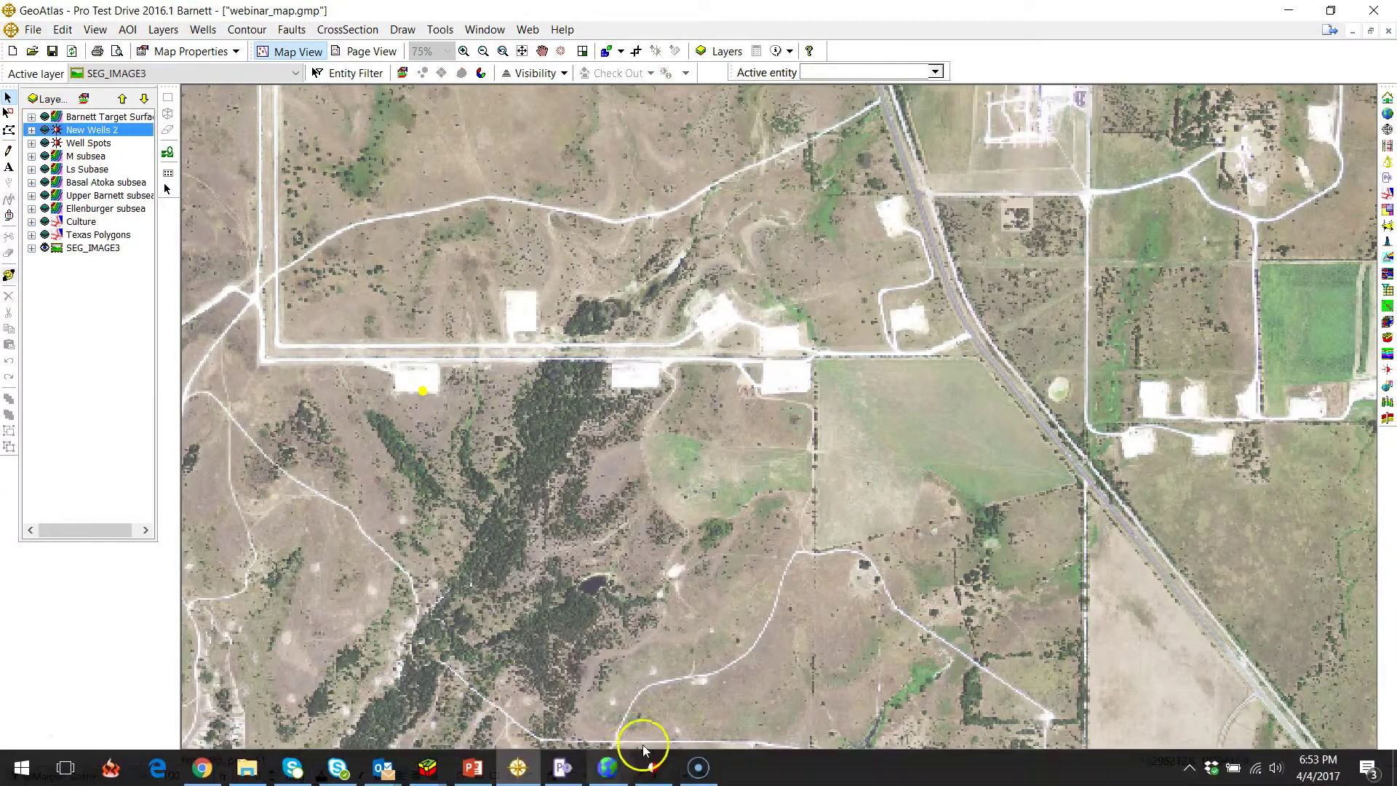
{"action": "left_click", "coordinate": [428, 767]}
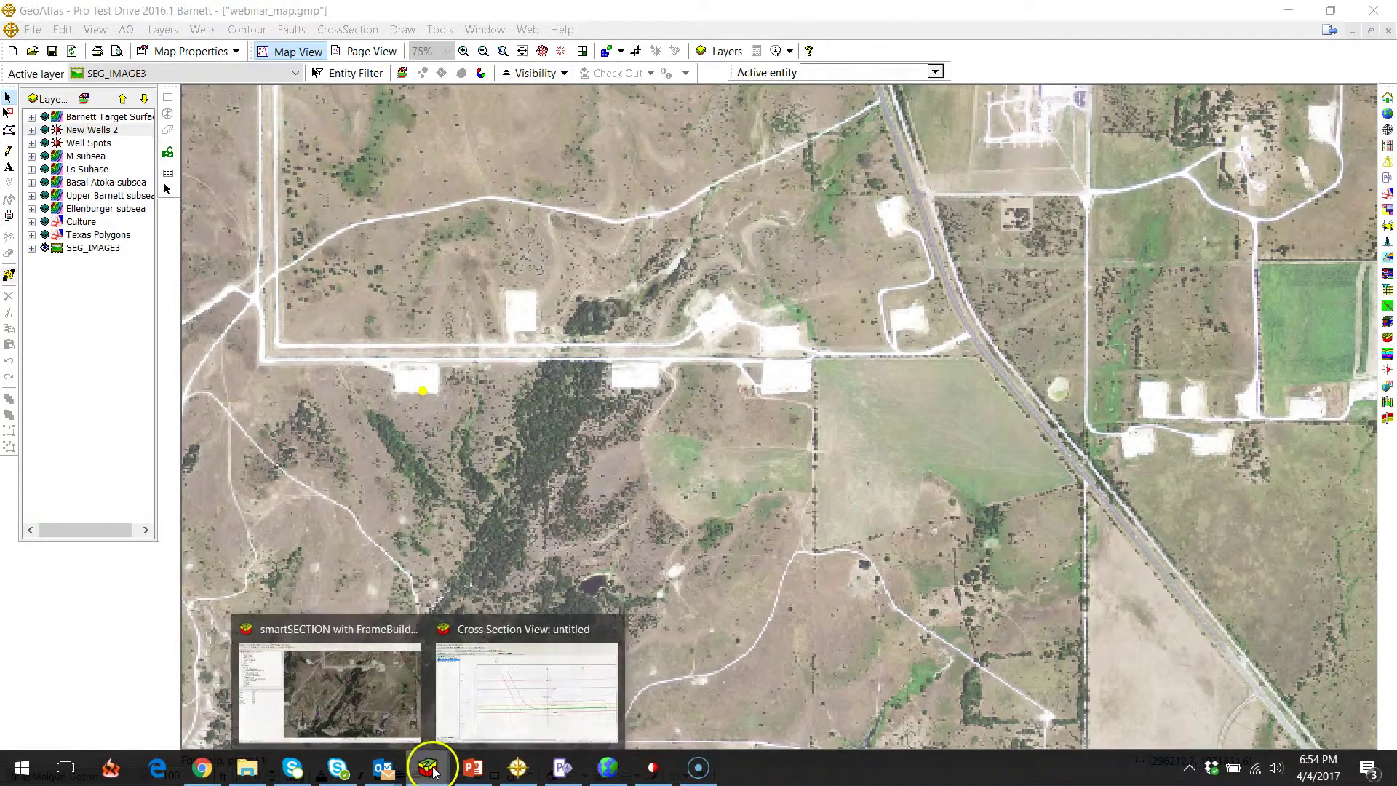
{"action": "left_click", "coordinate": [317, 696]}
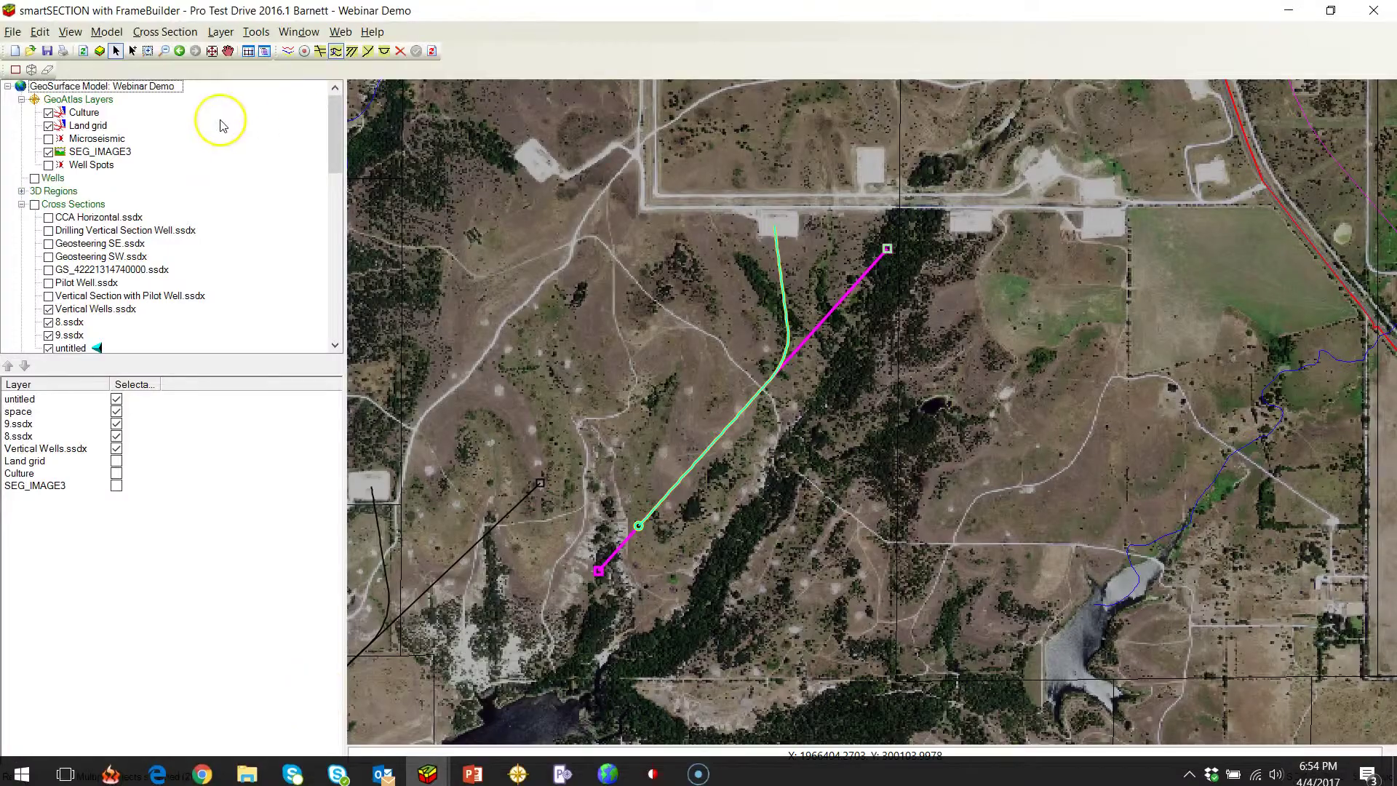
{"action": "right_click", "coordinate": [64, 101]}
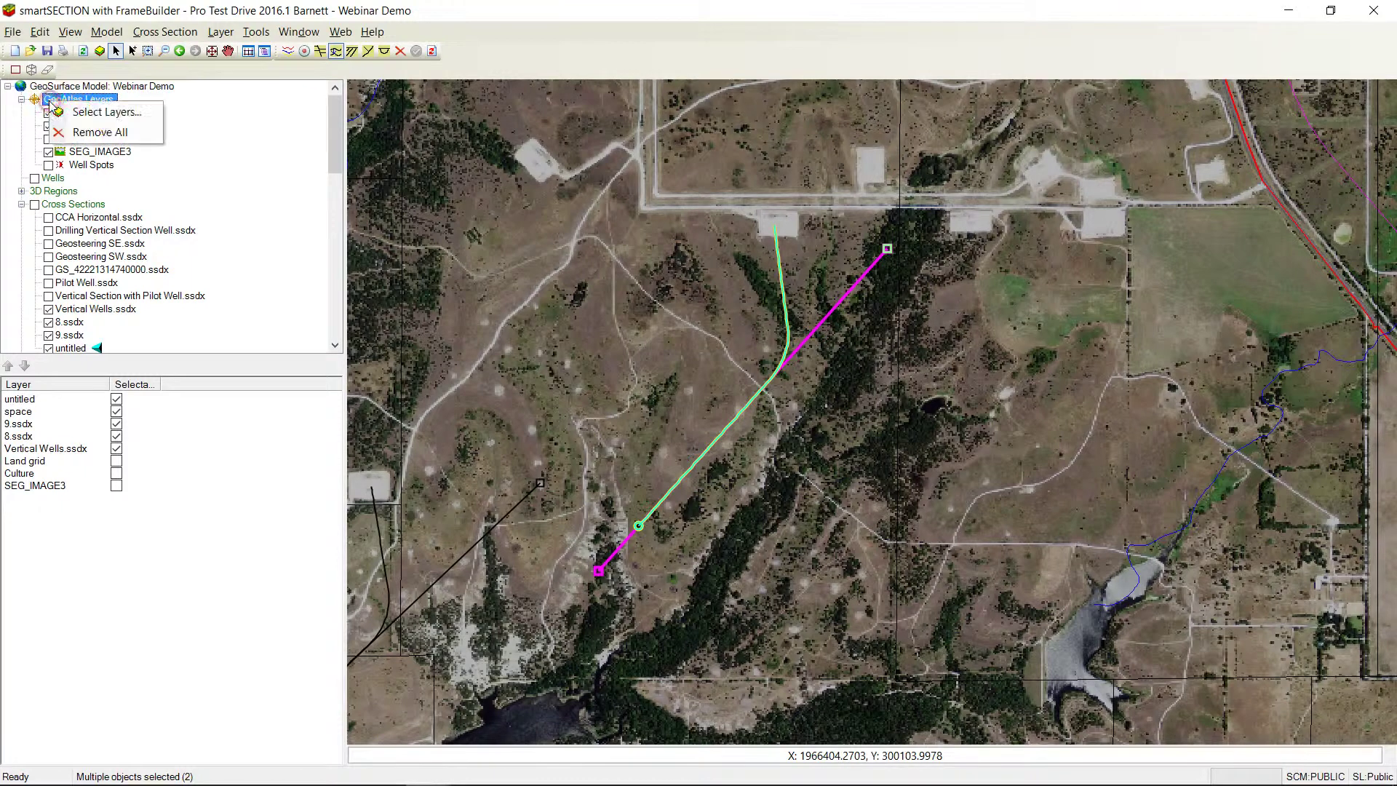
{"action": "left_click", "coordinate": [109, 113]}
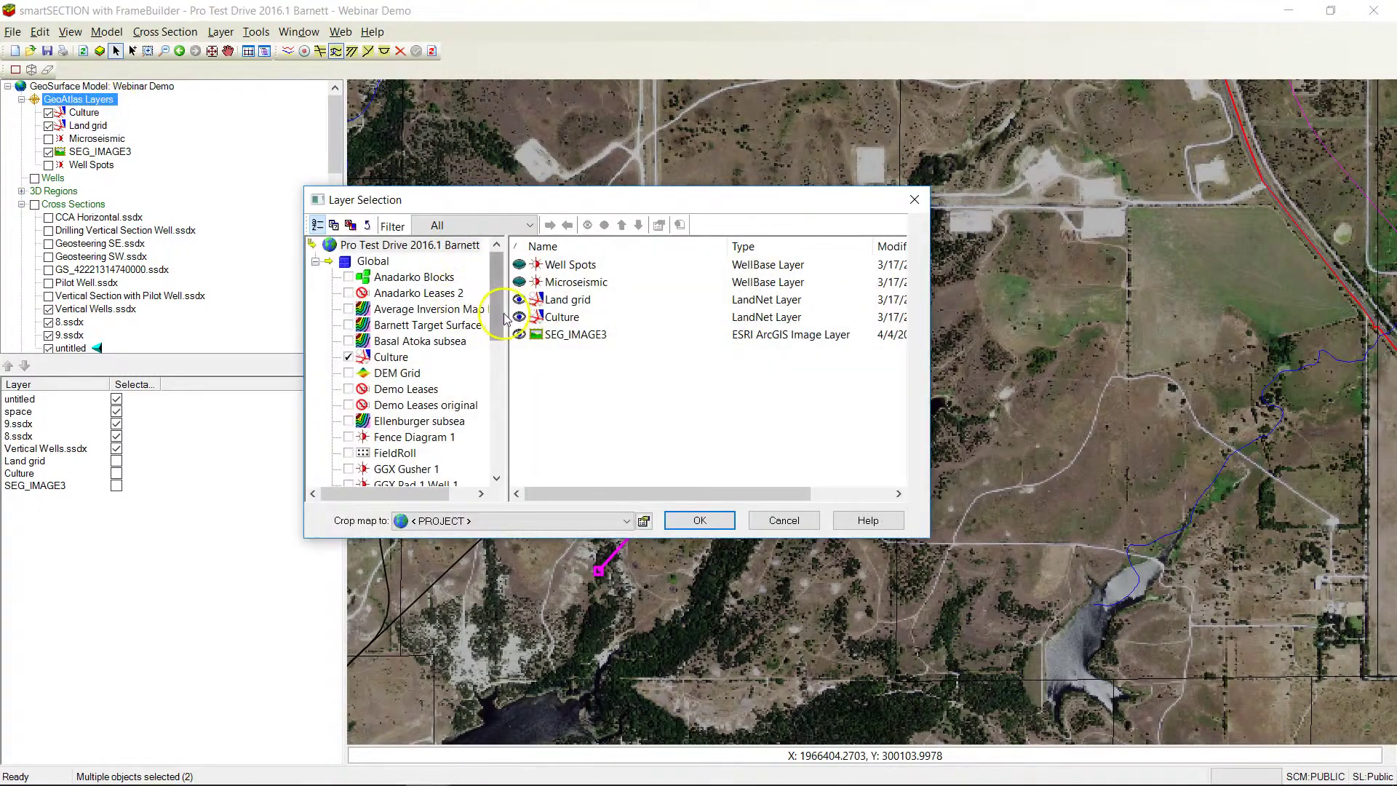
{"action": "left_click_drag", "start_coordinate": [497, 304], "coordinate": [498, 365]}
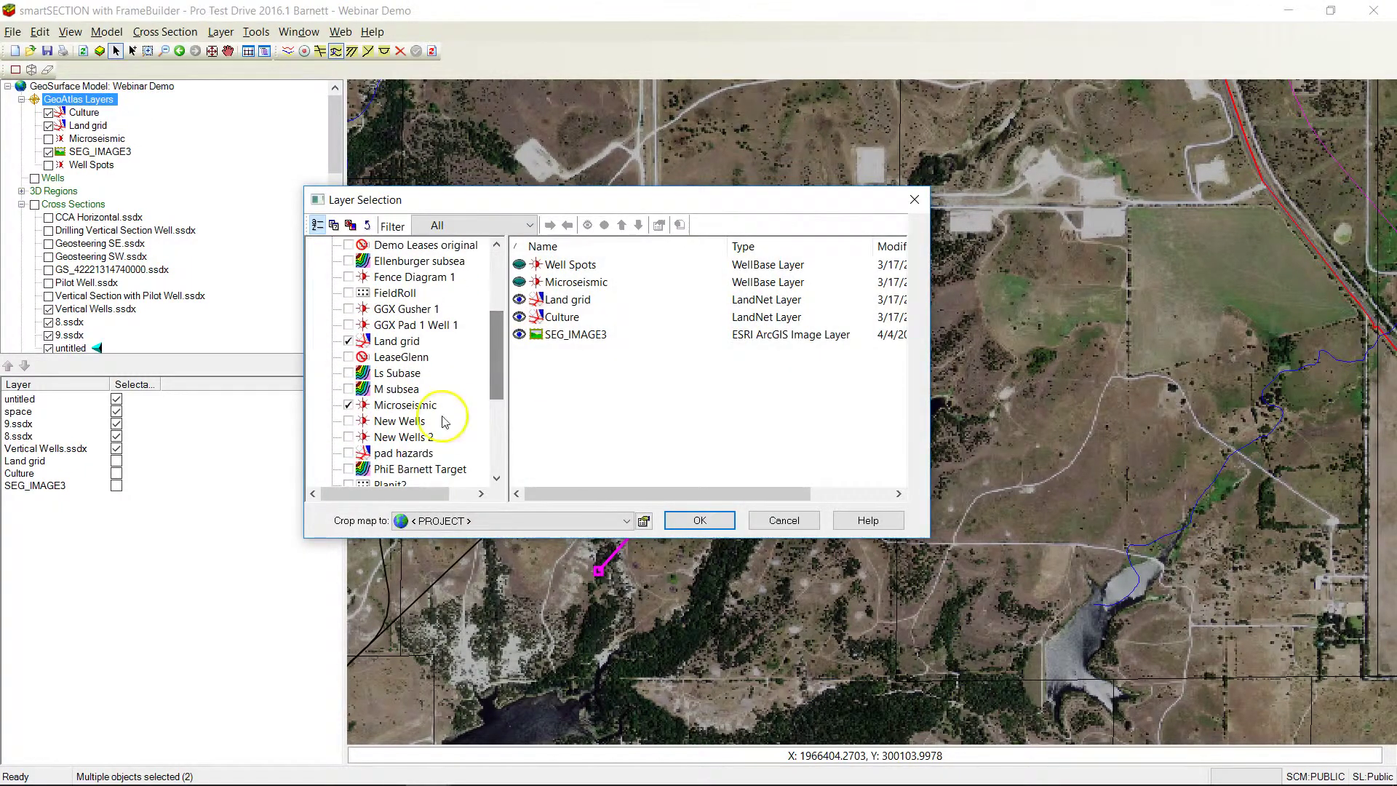
{"action": "left_click", "coordinate": [350, 438]}
{"action": "left_click", "coordinate": [695, 519]}
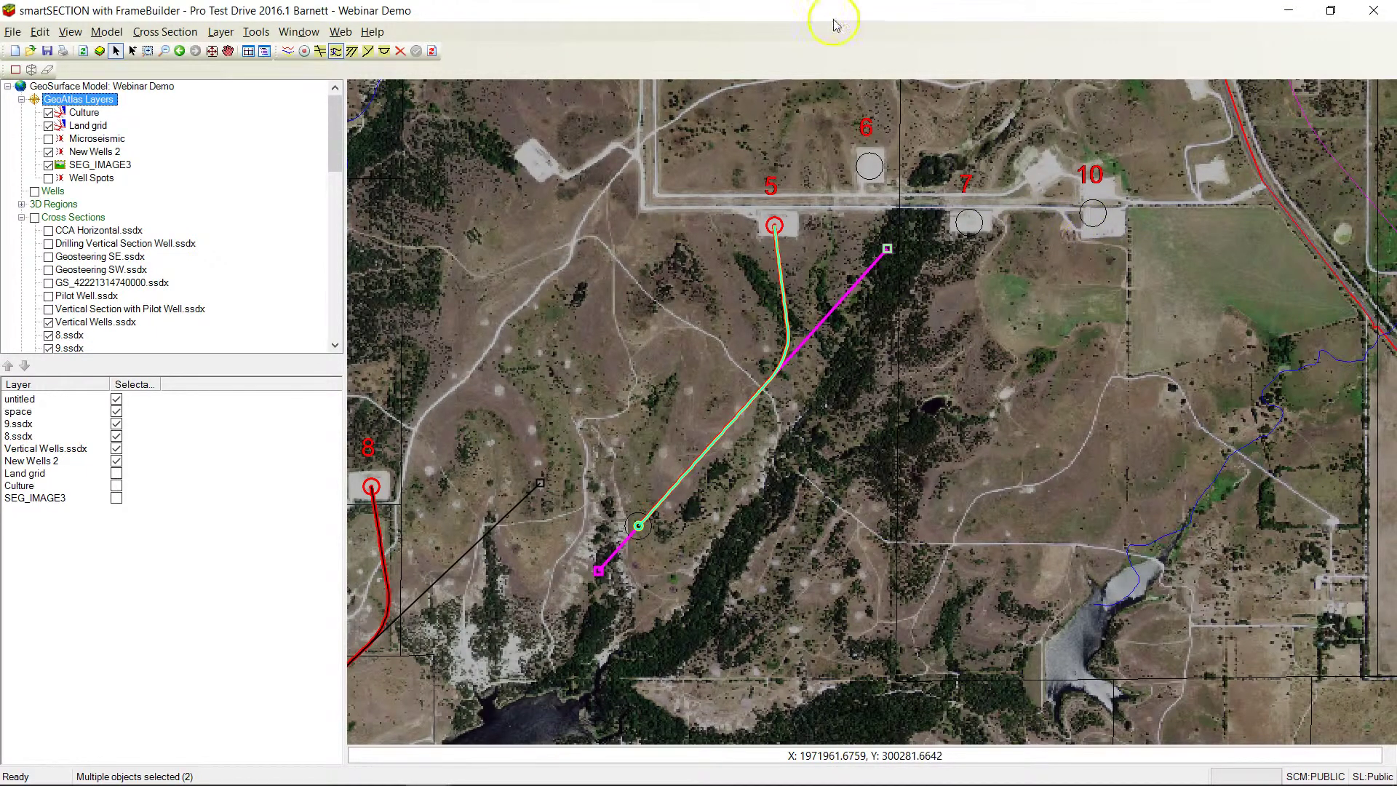
Draw a new cross section line from the green field southeast of well 10 toward the southwest, ending west of the lake.
{"action": "left_click", "coordinate": [174, 33]}
{"action": "left_click", "coordinate": [229, 117]}
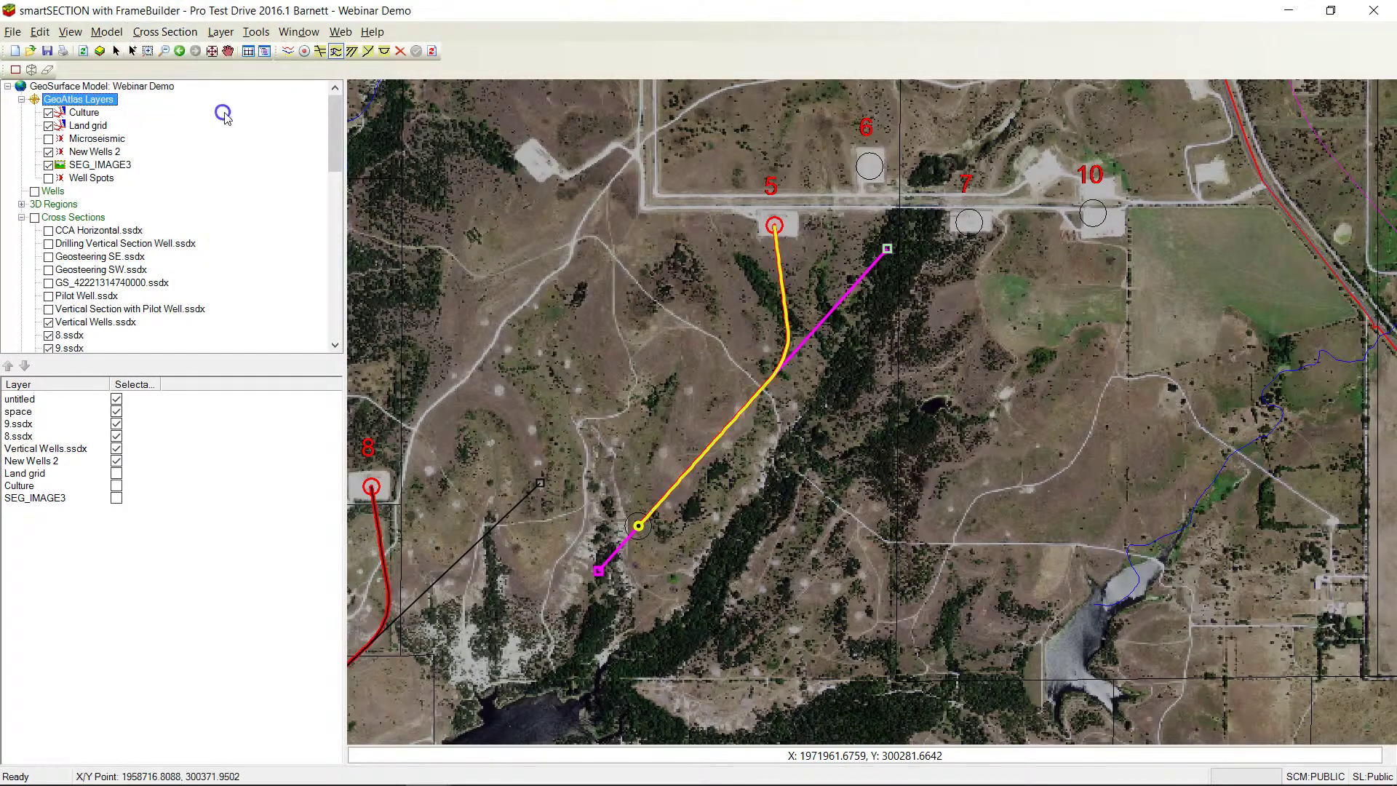
{"action": "left_click", "coordinate": [1190, 245]}
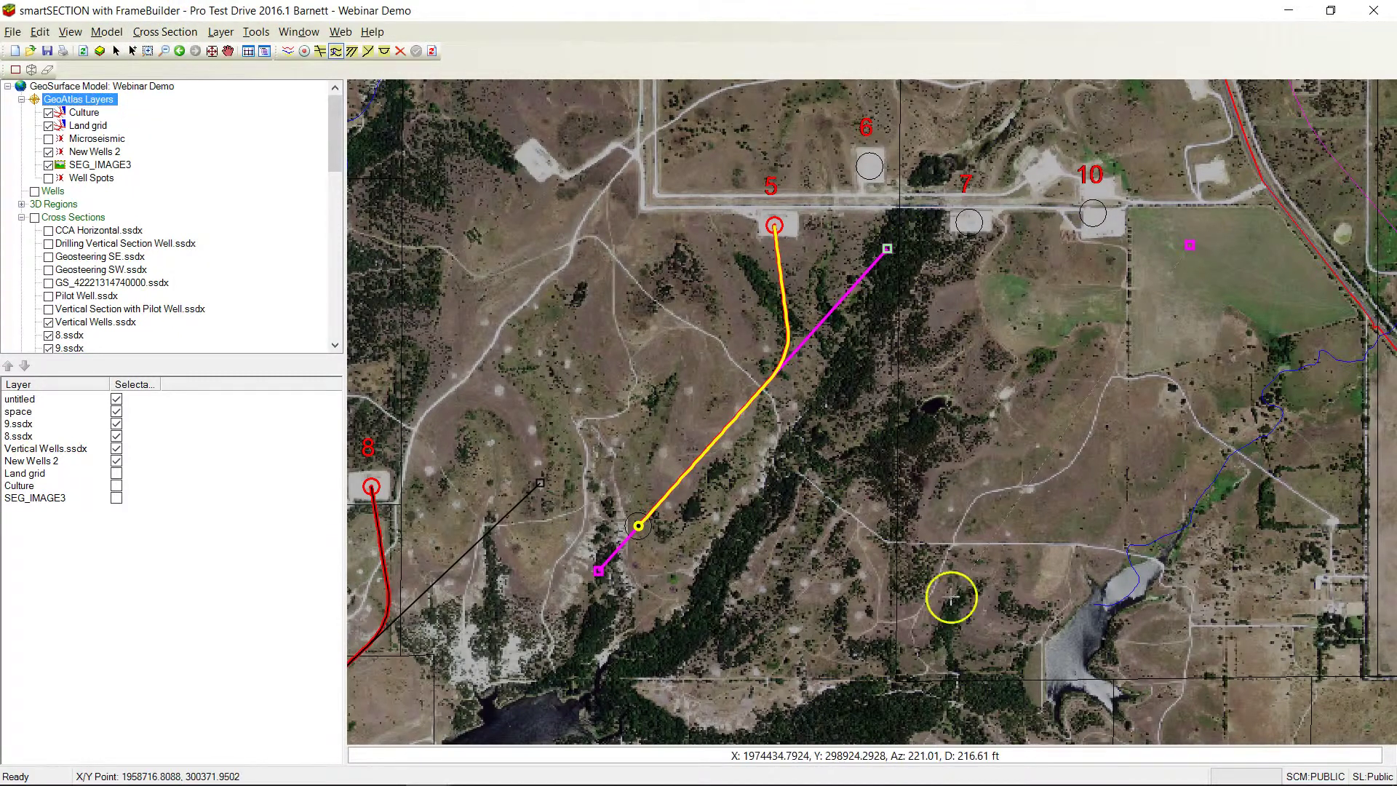
{"action": "left_click", "coordinate": [908, 638]}
{"action": "right_click", "coordinate": [918, 621]}
{"action": "left_click", "coordinate": [1012, 644]}
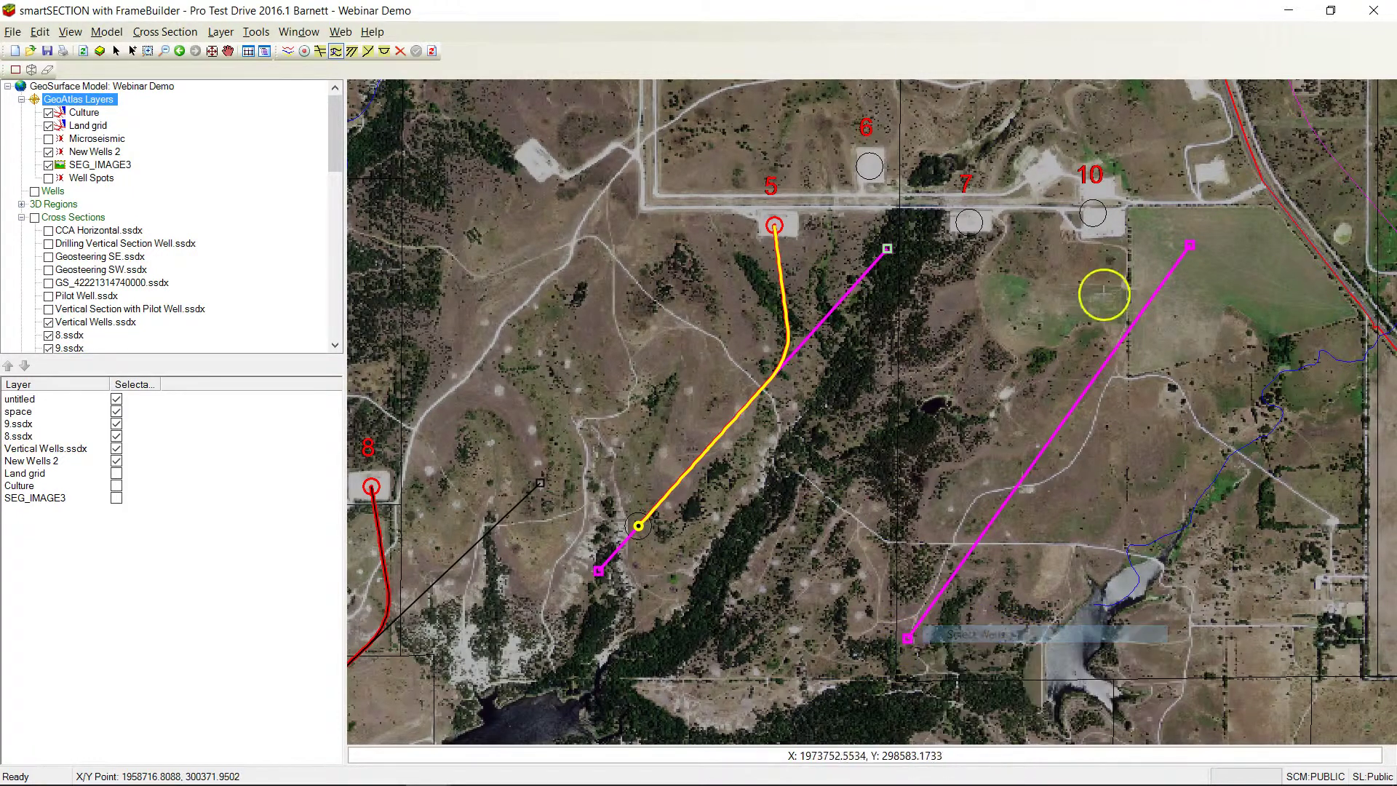
Project well 10 onto the new line, generate the cross section and maximize its view with the whole section fitted.
{"action": "left_click", "coordinate": [1093, 214]}
{"action": "right_click", "coordinate": [1093, 215]}
{"action": "left_click", "coordinate": [1145, 271]}
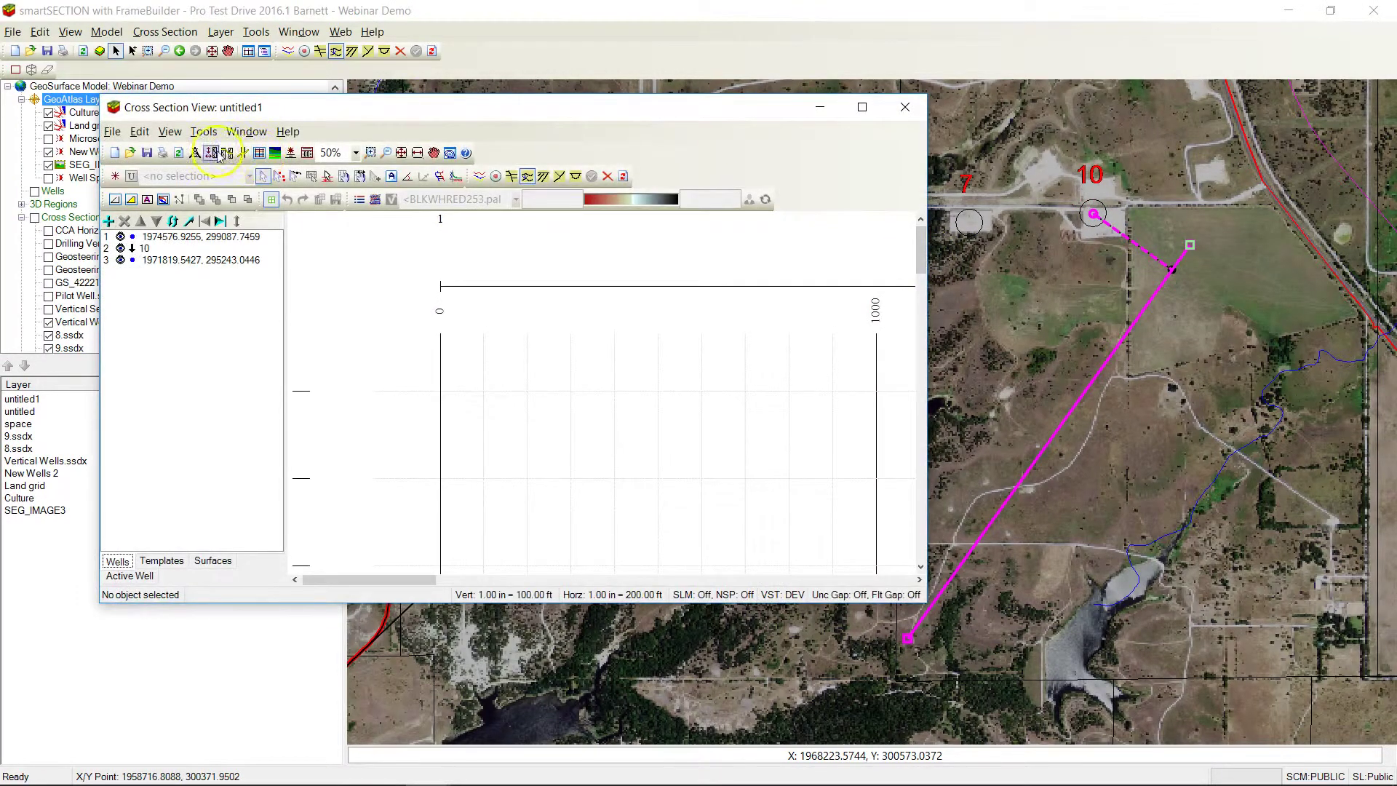
{"action": "left_click", "coordinate": [401, 152]}
{"action": "double_click", "coordinate": [421, 109]}
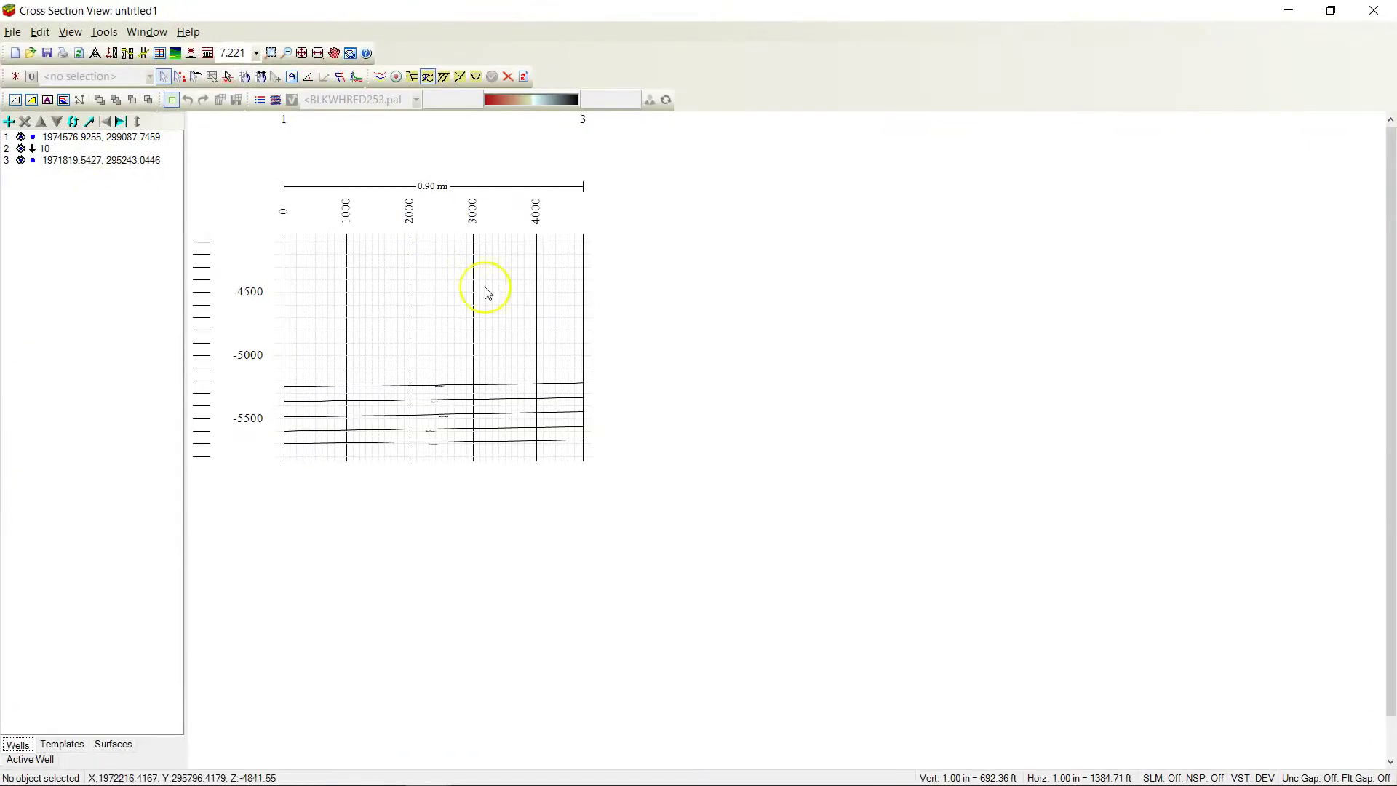
Apply the Web Demo template to the cross section and frame the coloured surfaces across its full length.
{"action": "left_click", "coordinate": [64, 745]}
{"action": "left_click", "coordinate": [35, 177]}
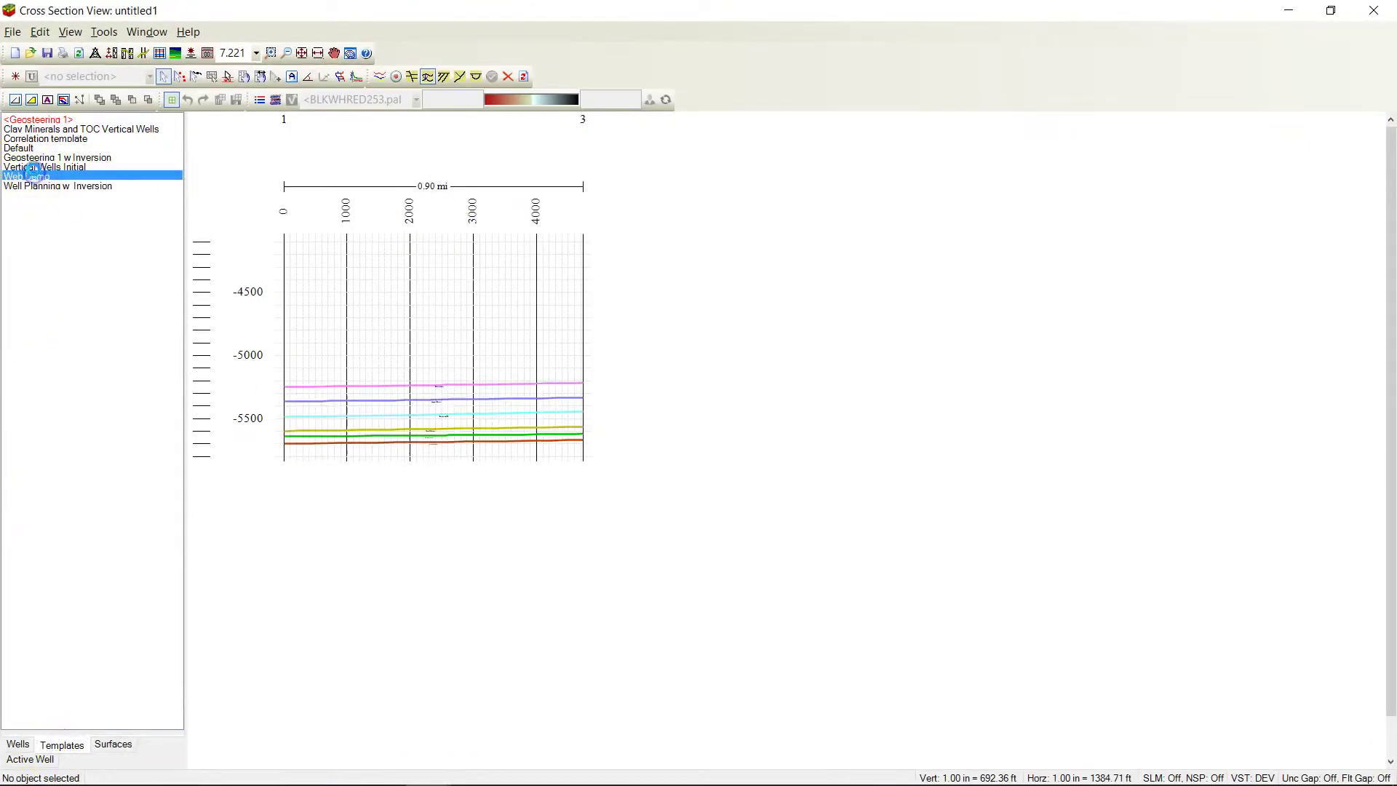
{"action": "left_click", "coordinate": [270, 53]}
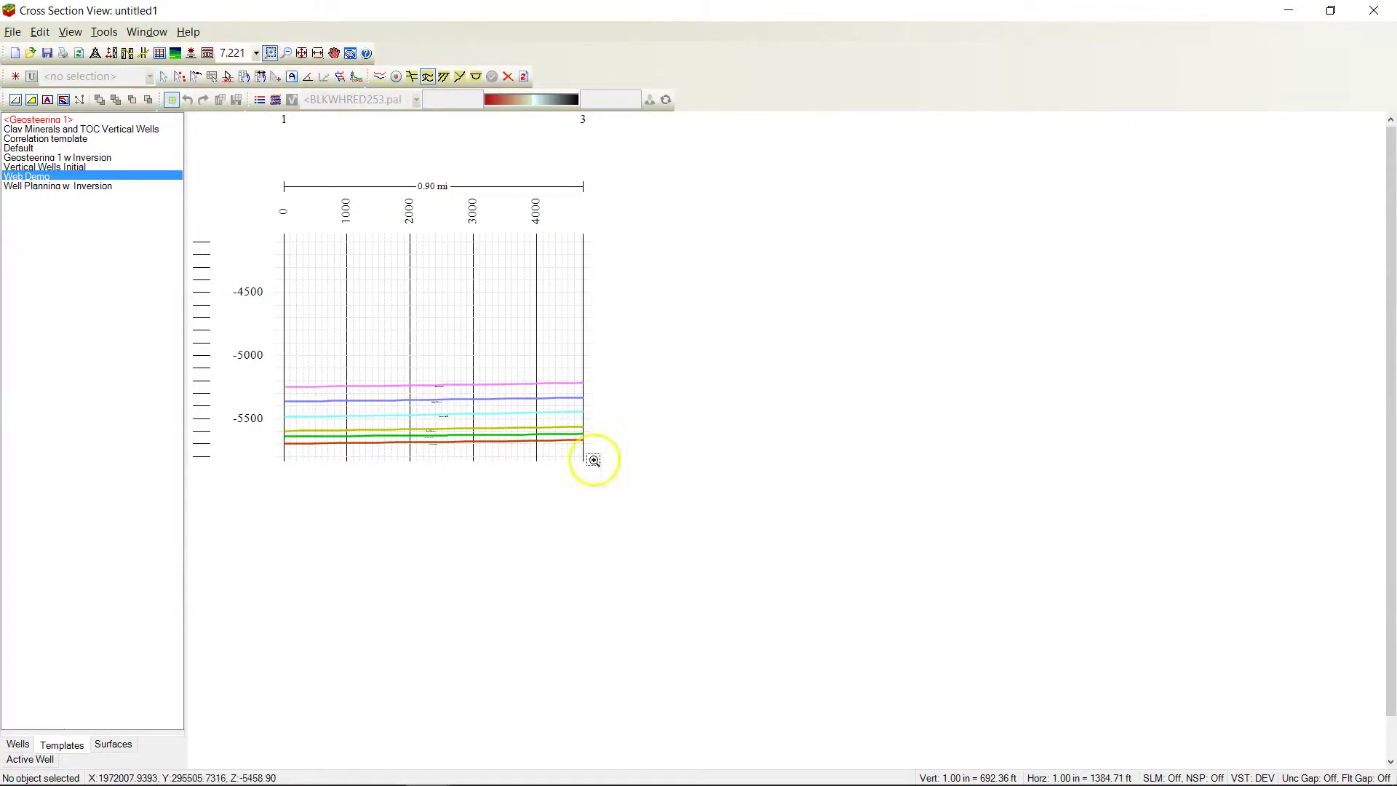
{"action": "left_click", "coordinate": [565, 412]}
{"action": "left_click", "coordinate": [698, 610]}
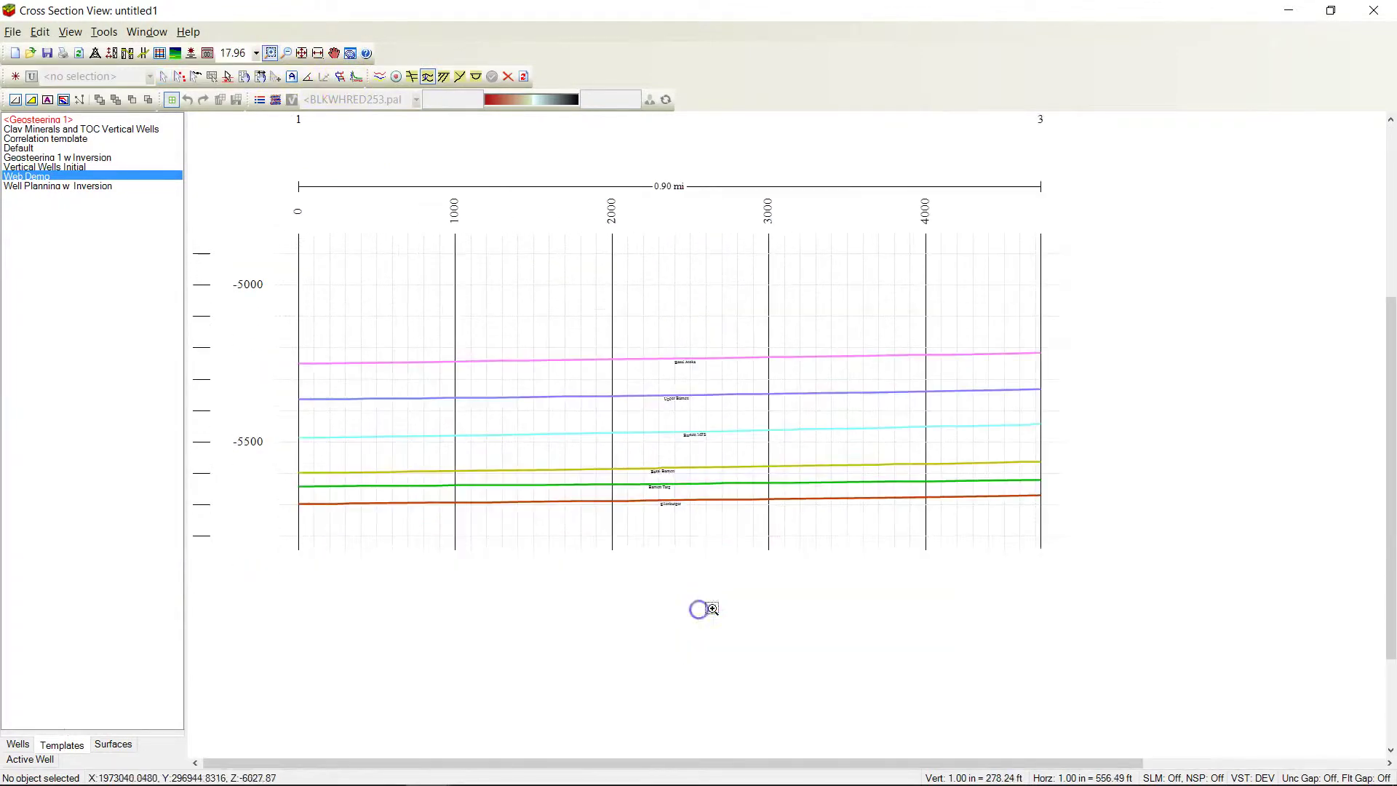
{"action": "left_click", "coordinate": [820, 531]}
{"action": "left_click", "coordinate": [955, 457]}
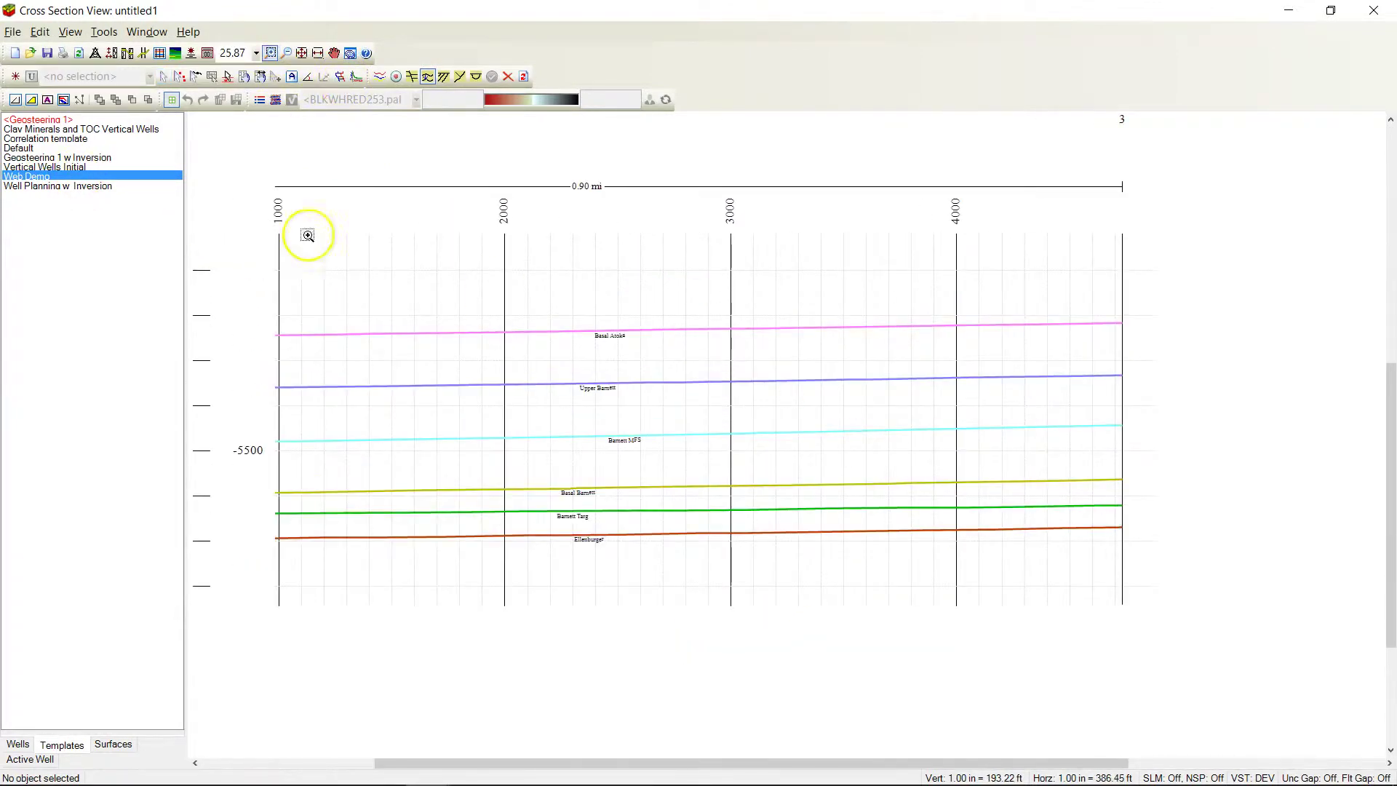
{"action": "left_click", "coordinate": [287, 52]}
{"action": "left_click", "coordinate": [262, 163]}
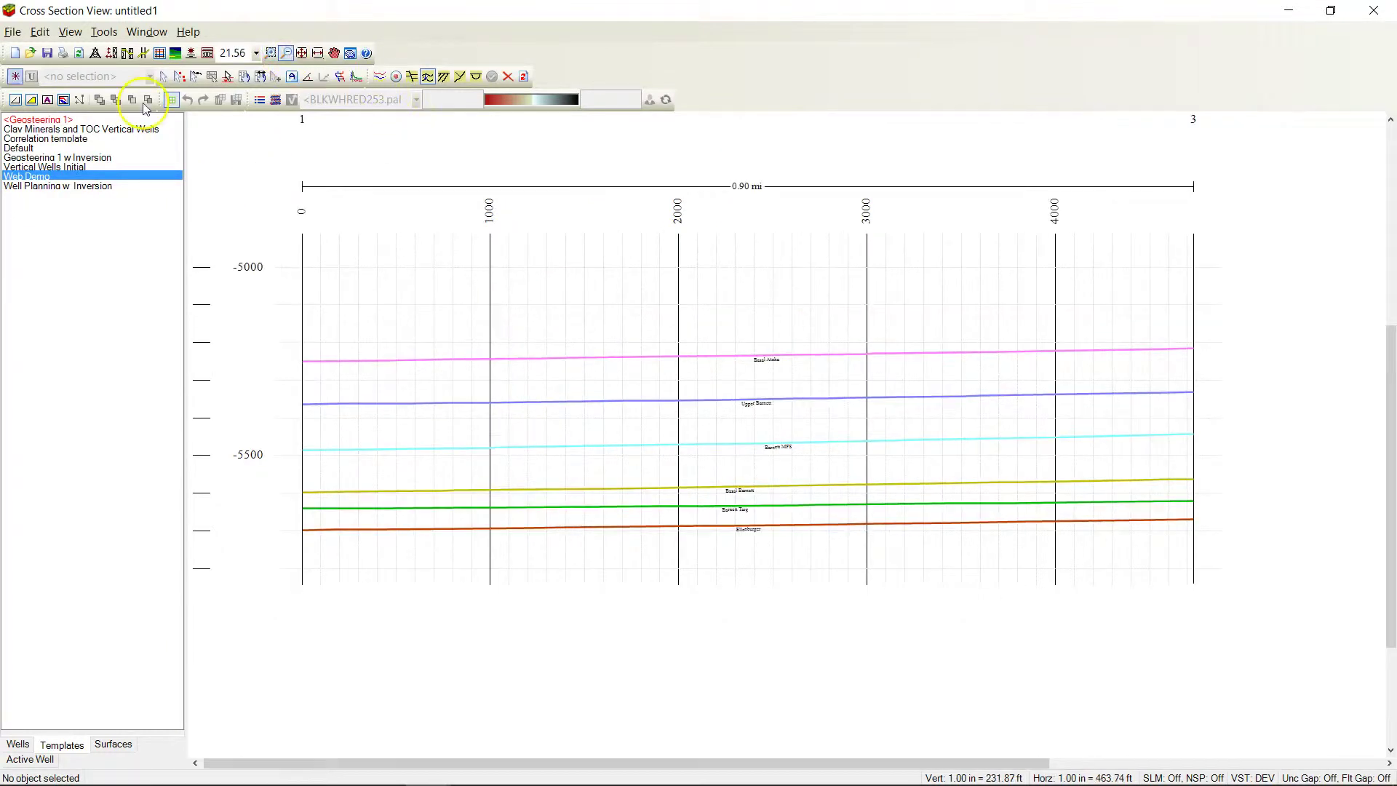
Start a GVERSE Planner plan for well 10, placing four target points along the Barnett target surface at about 1470, 2200, 3360 and 4400 ft.
{"action": "left_click", "coordinate": [13, 744]}
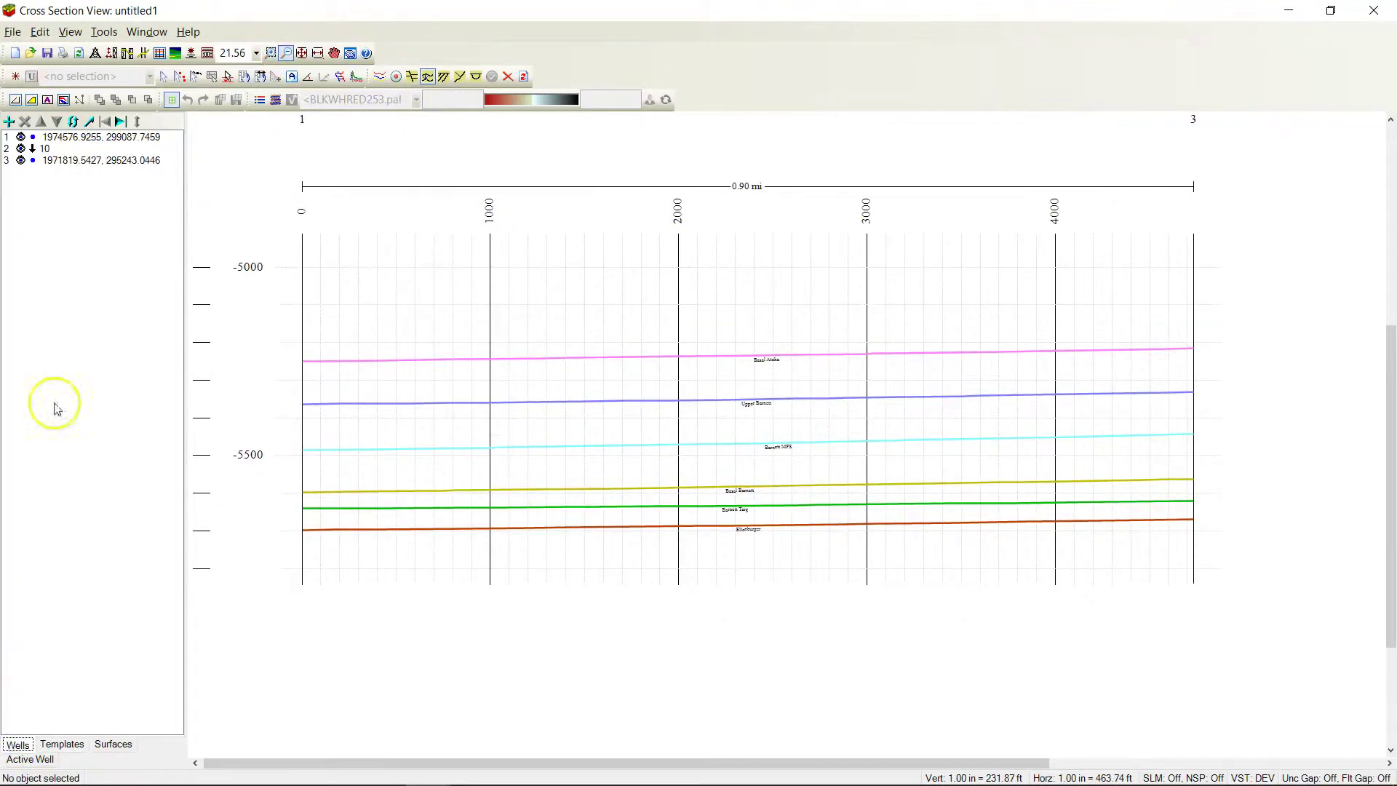
{"action": "left_click", "coordinate": [47, 149]}
{"action": "right_click", "coordinate": [49, 152]}
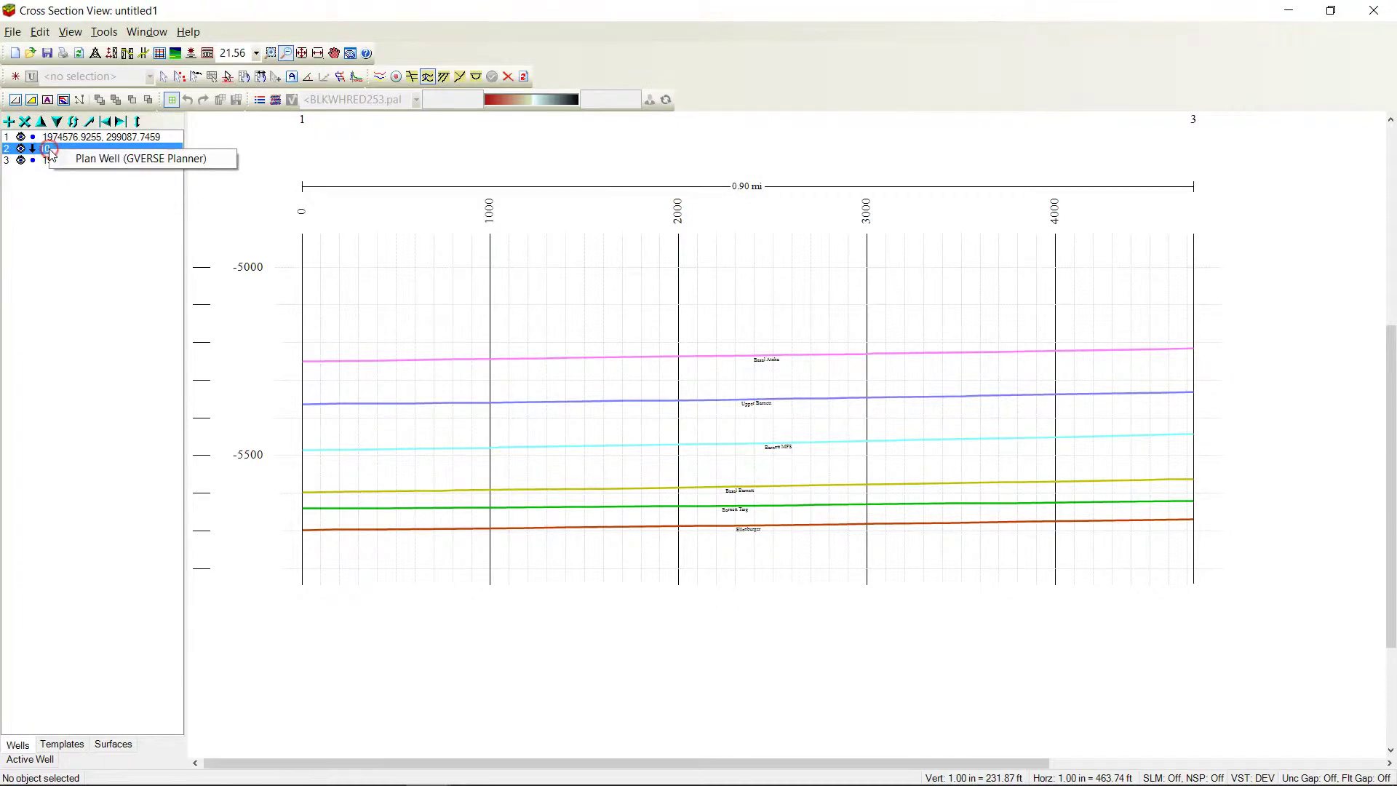
{"action": "left_click", "coordinate": [106, 159]}
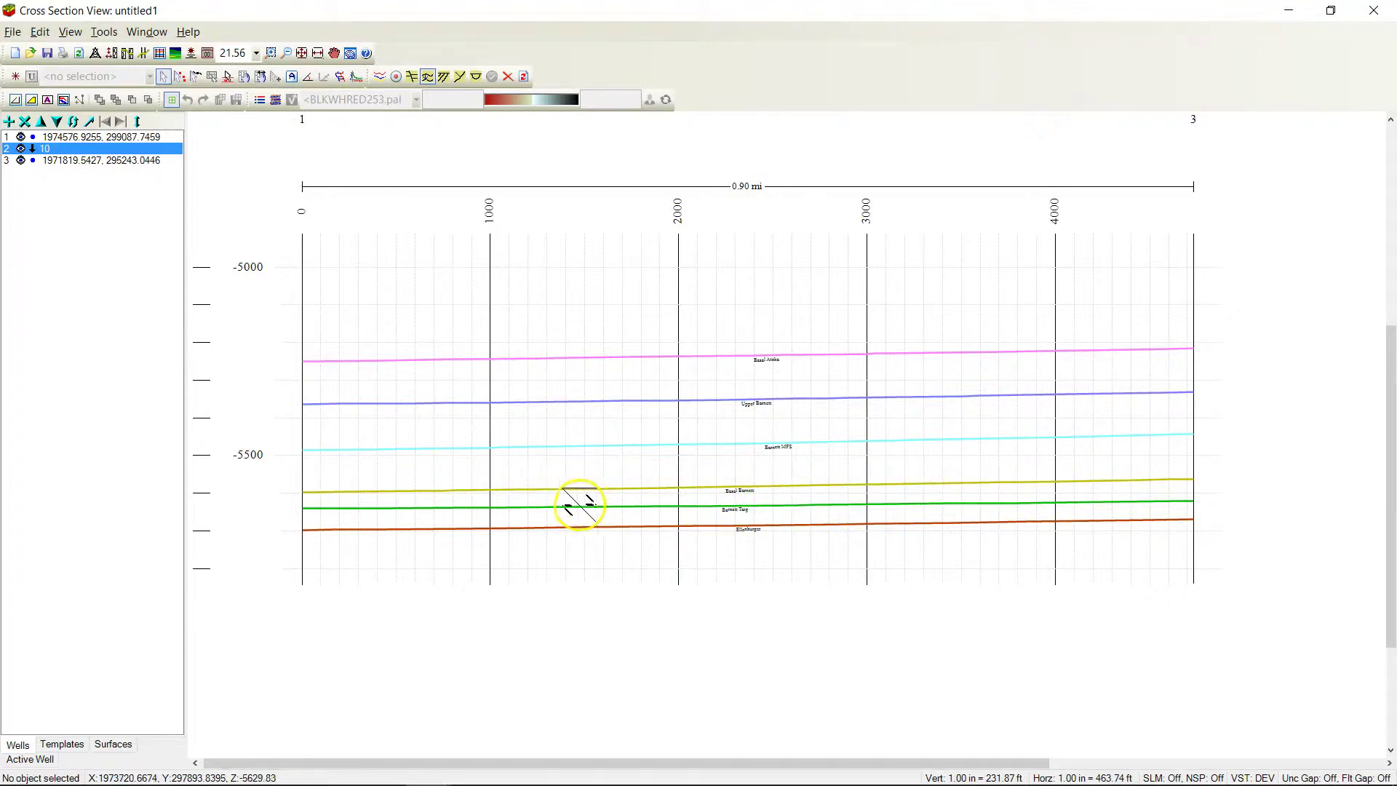
{"action": "left_click", "coordinate": [579, 507]}
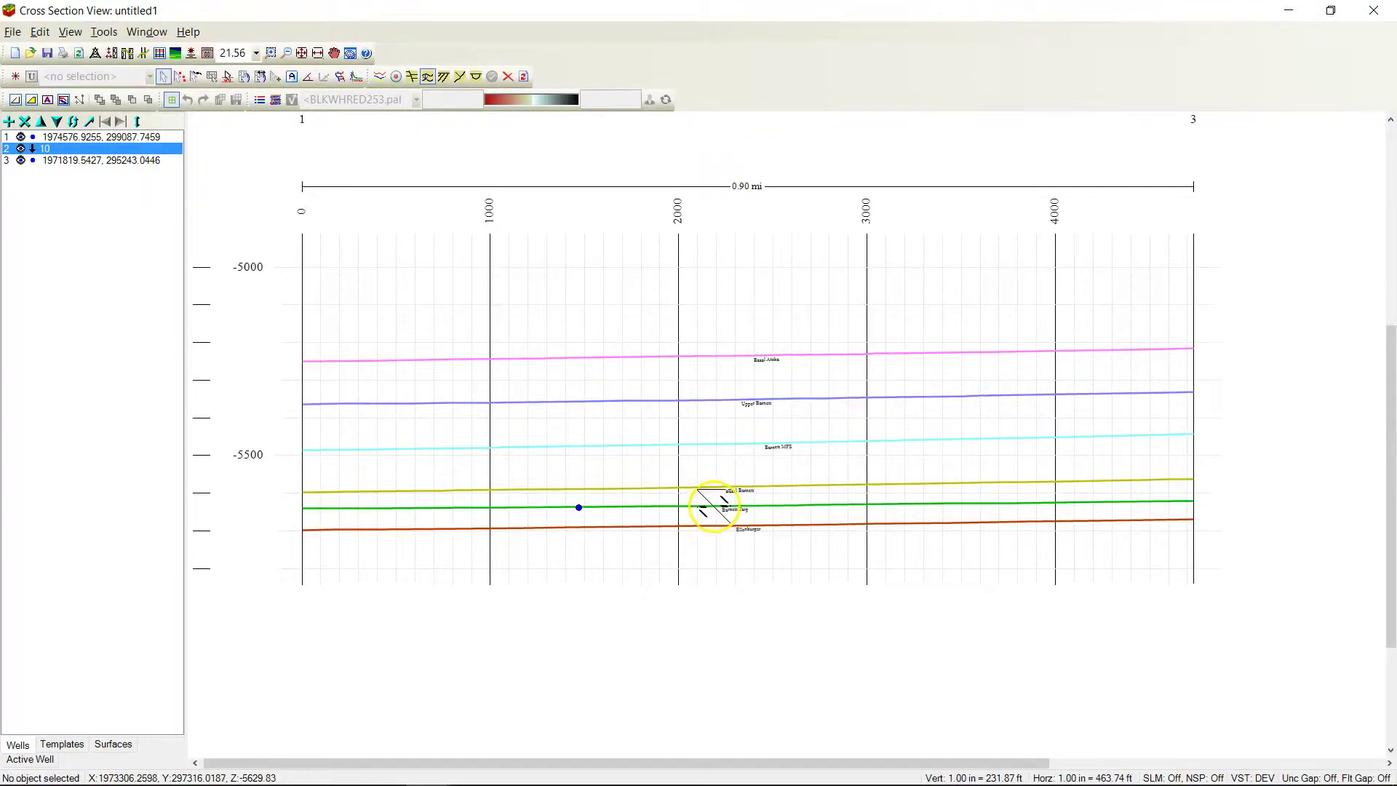
{"action": "left_click", "coordinate": [716, 510]}
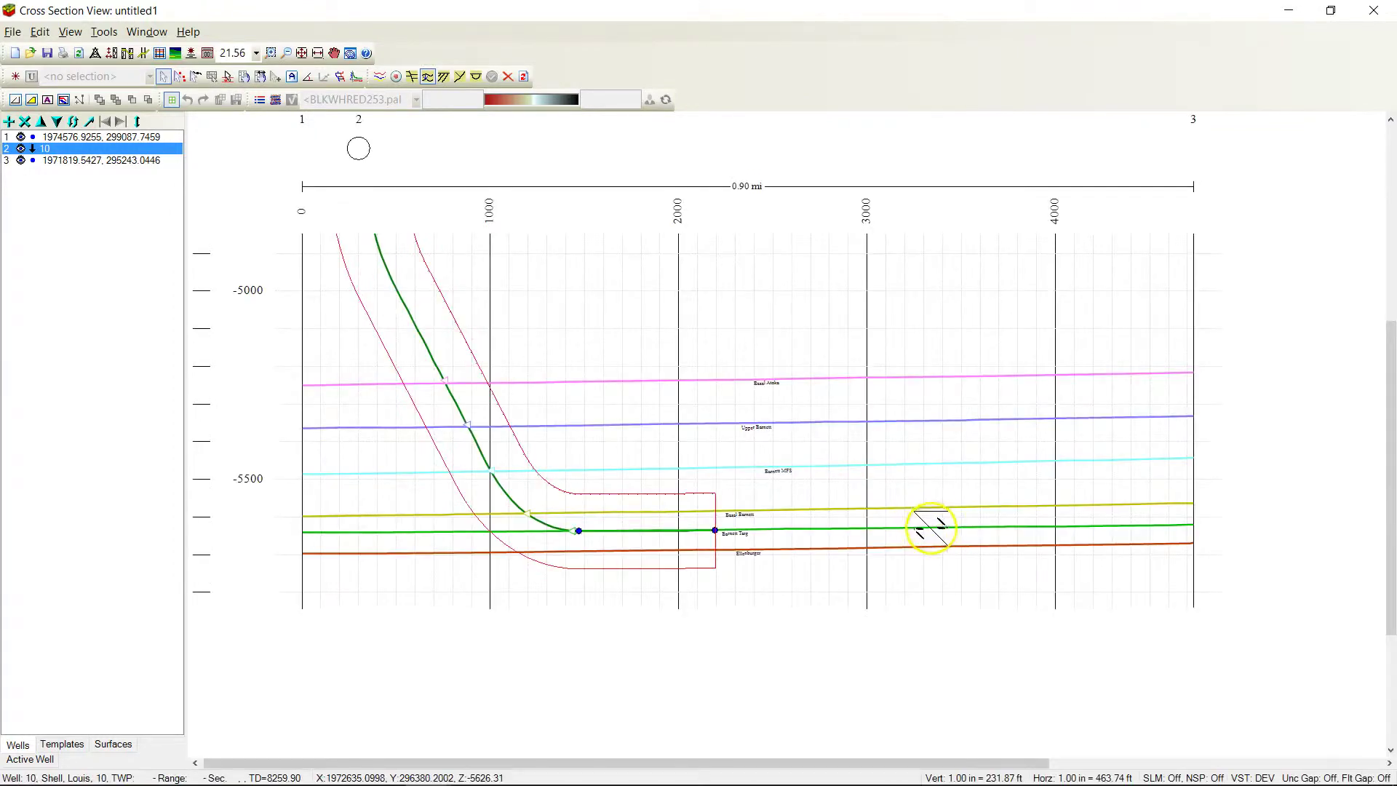
{"action": "left_click", "coordinate": [935, 527]}
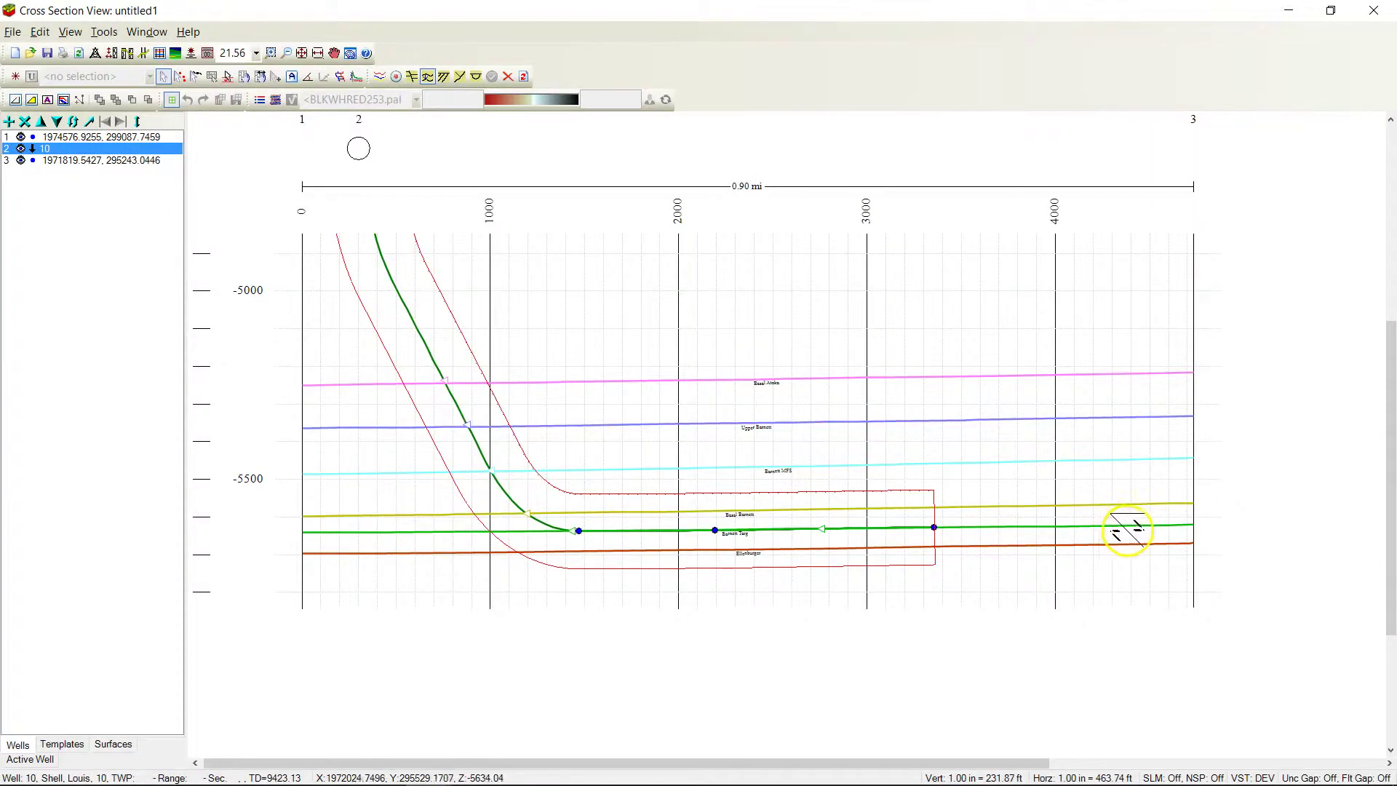
{"action": "left_click", "coordinate": [1130, 524]}
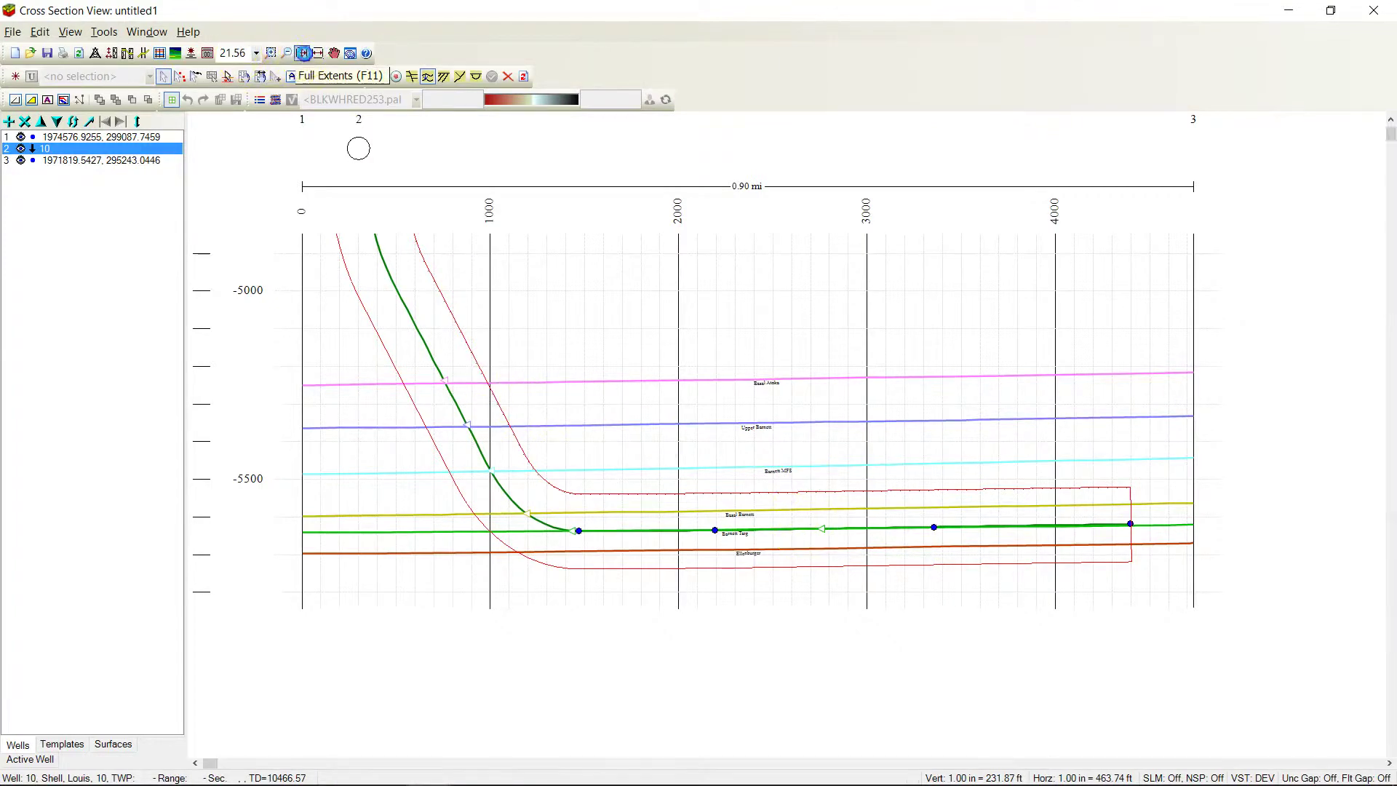
{"action": "left_click", "coordinate": [301, 53]}
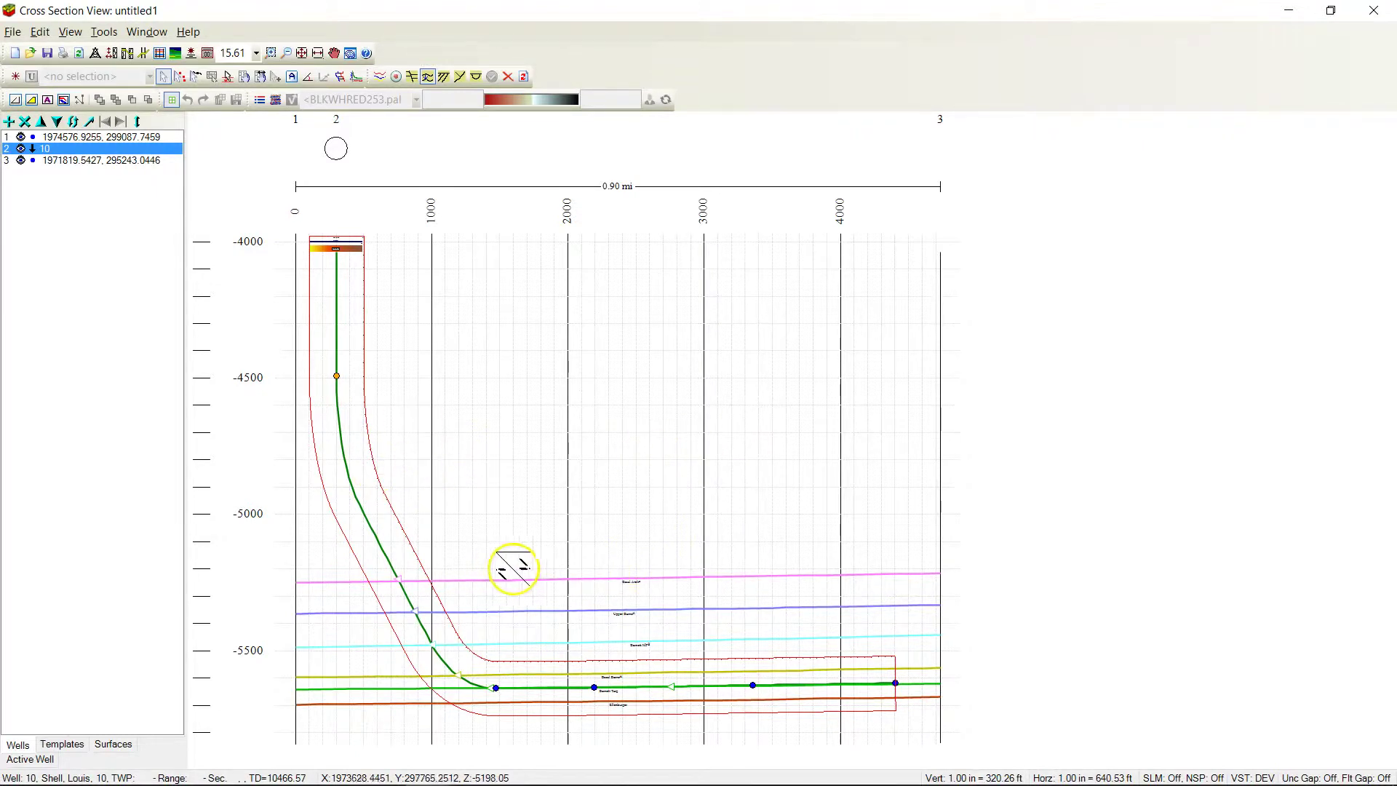
Raise the second target point to near the Basal Barnett surface and return it to the green Barnett target surface, keeping the point.
{"action": "left_click", "coordinate": [595, 688]}
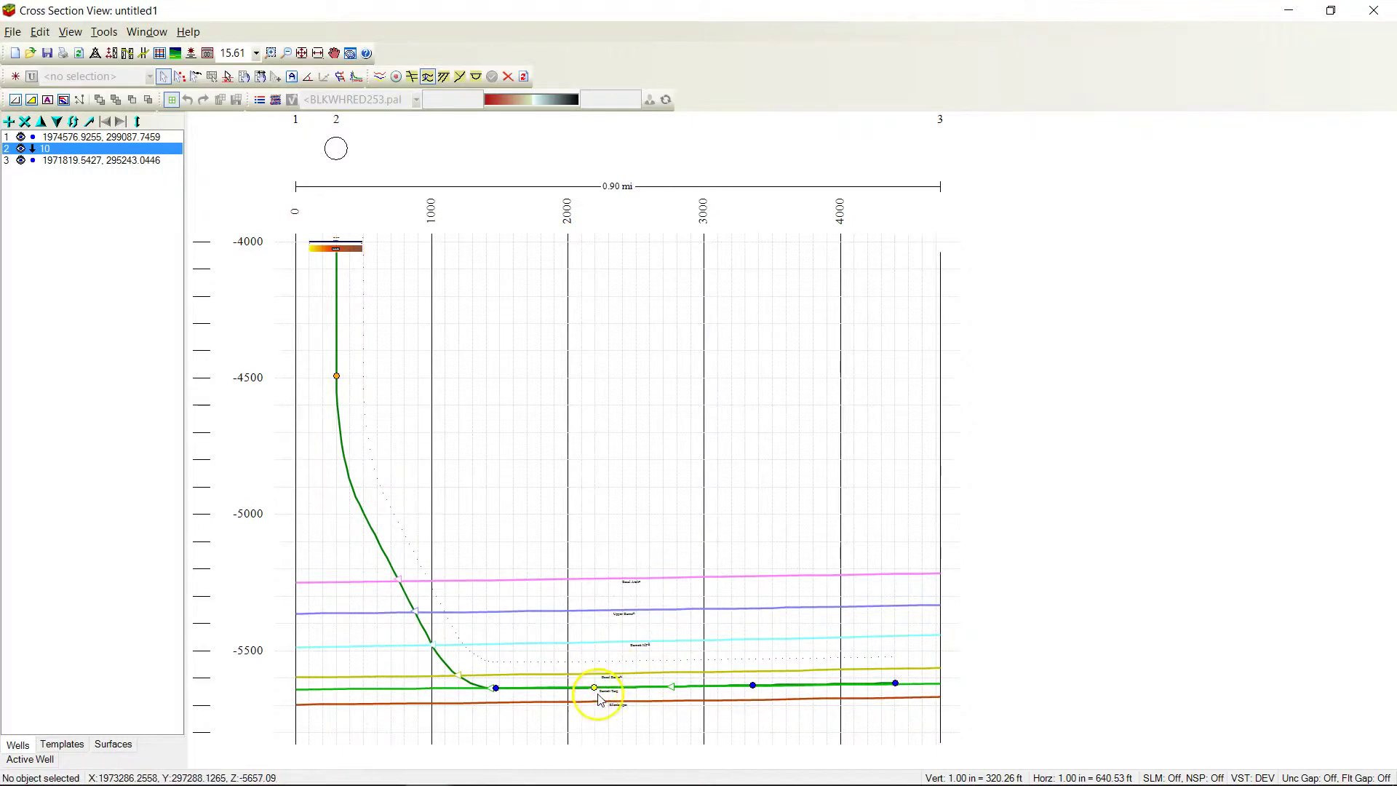
{"action": "left_click", "coordinate": [595, 682]}
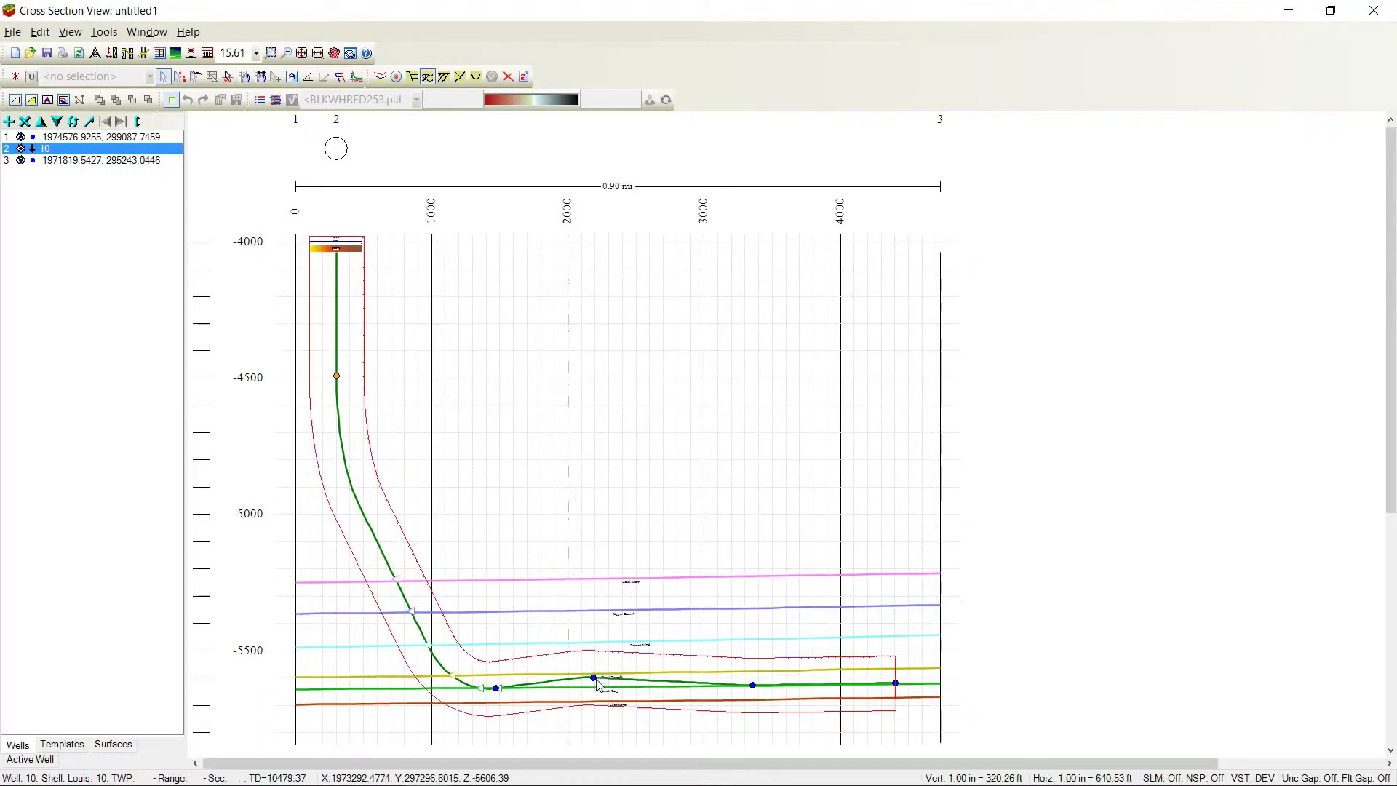
{"action": "left_click", "coordinate": [598, 691]}
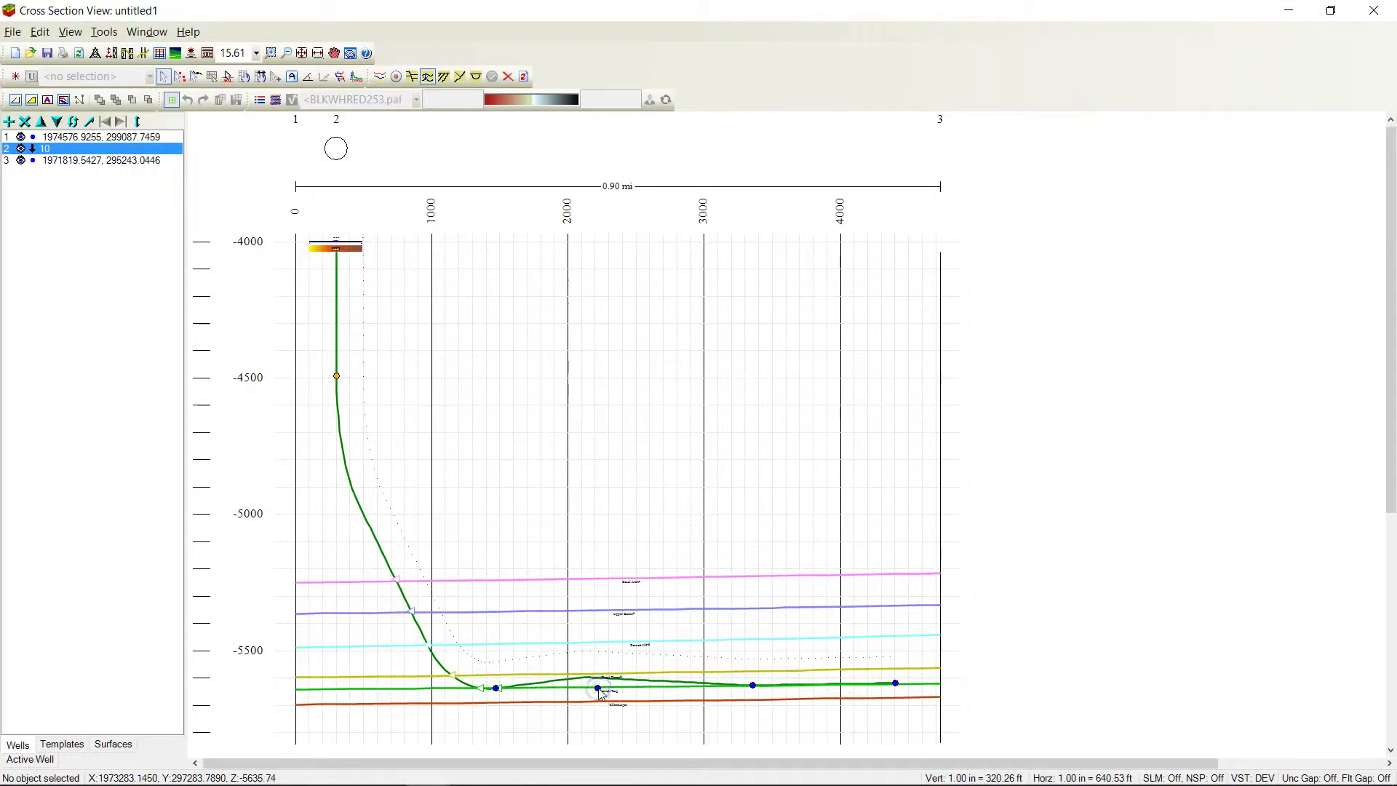
{"action": "right_click", "coordinate": [598, 689]}
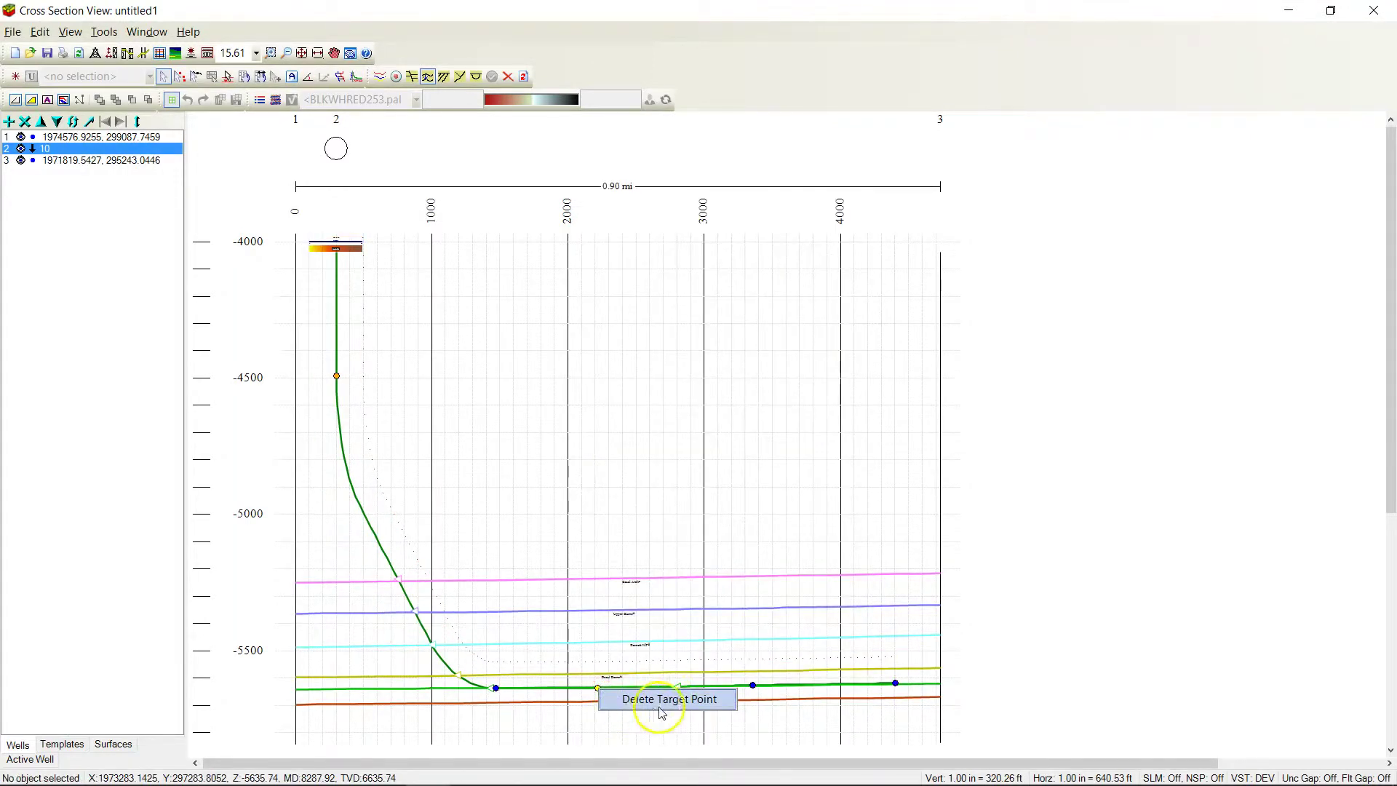
{"action": "left_click", "coordinate": [717, 700]}
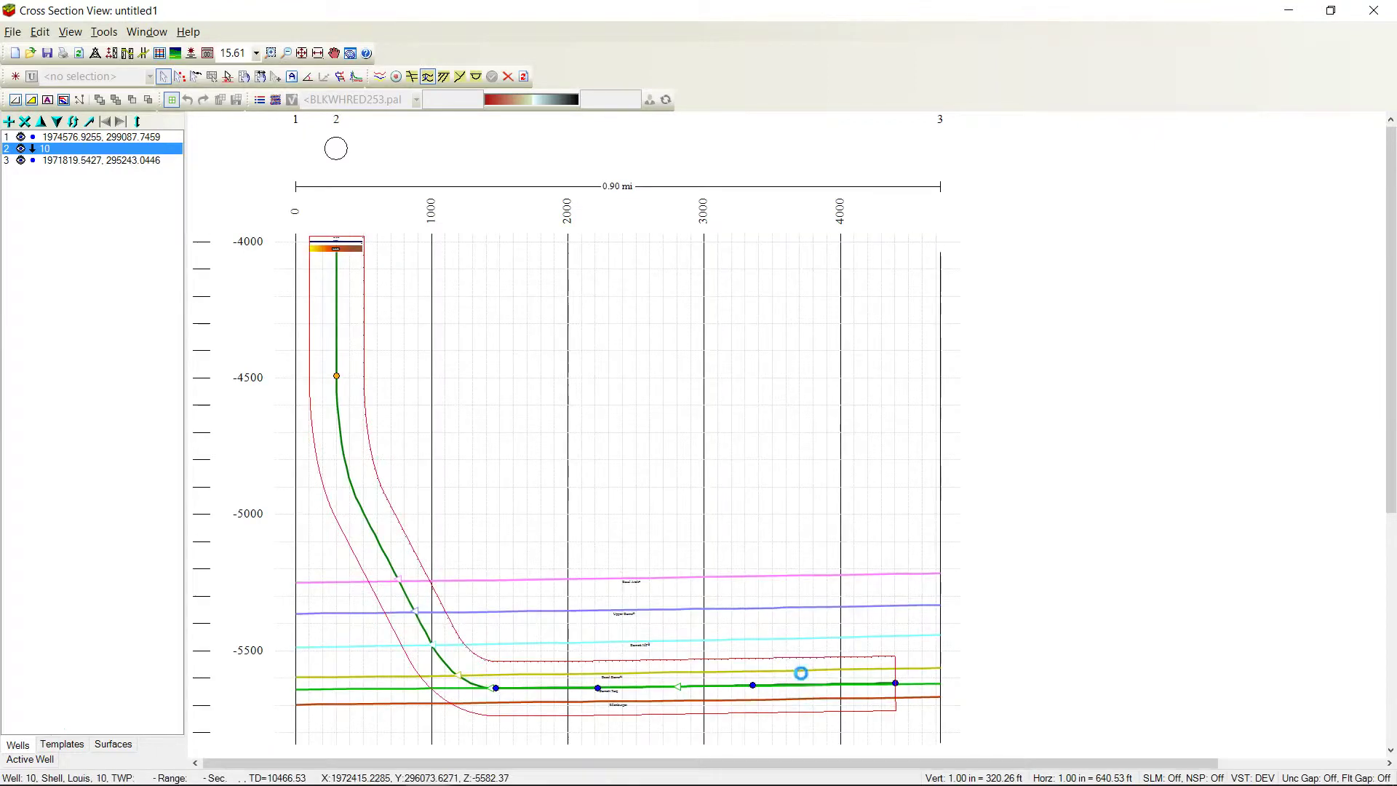
Switch to GVERSE Planner and examine the well header and target point coordinates of well 10.
{"action": "mouse_move", "coordinate": [595, 780]}
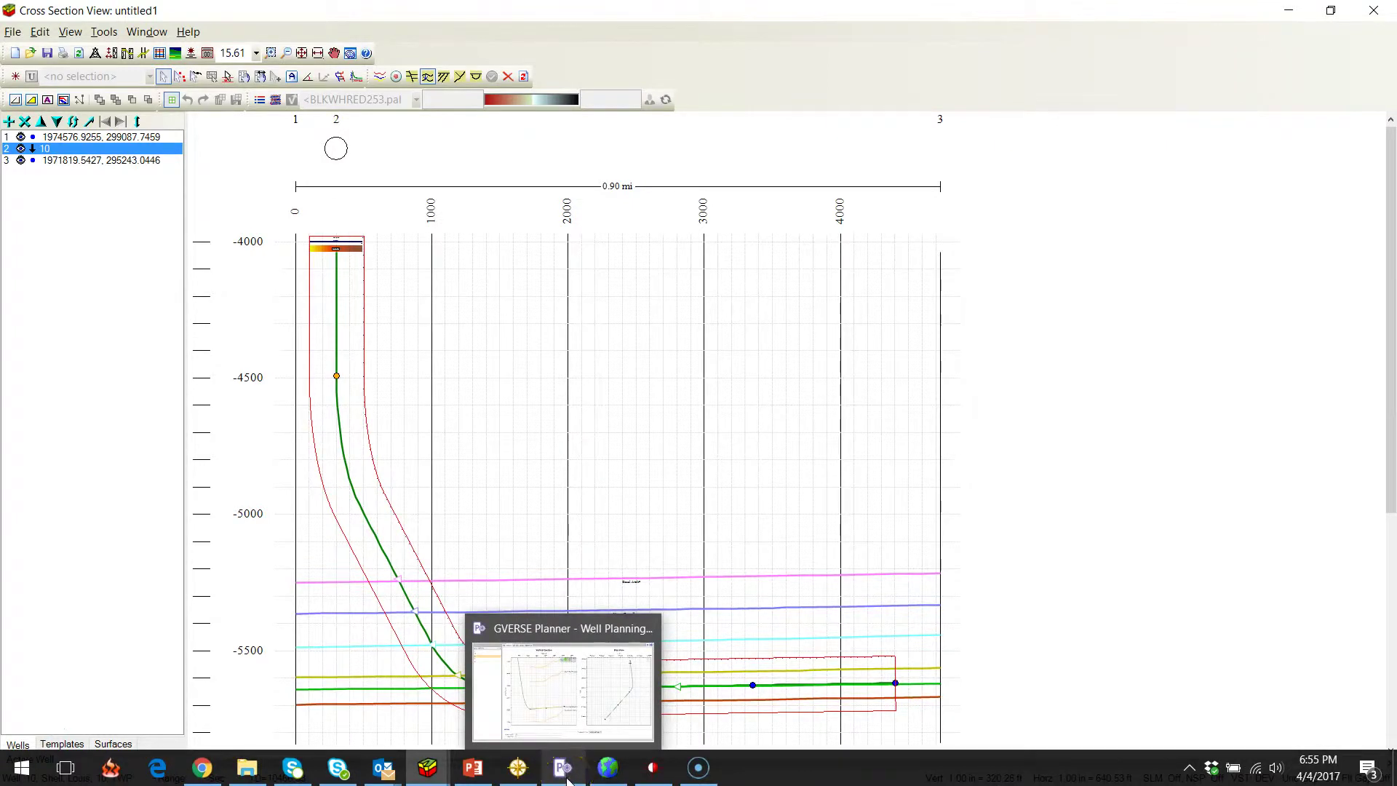
{"action": "left_click", "coordinate": [571, 784]}
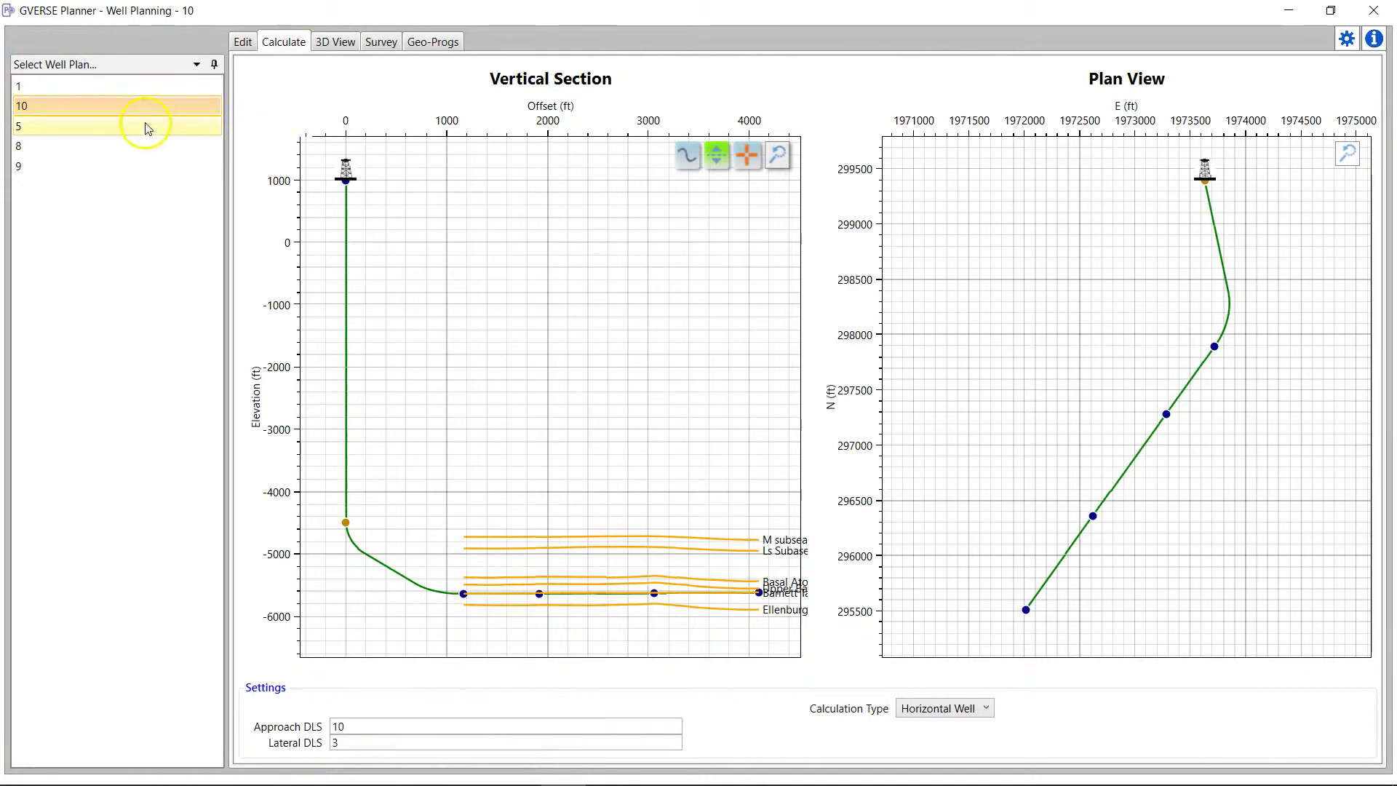
{"action": "left_click", "coordinate": [244, 41]}
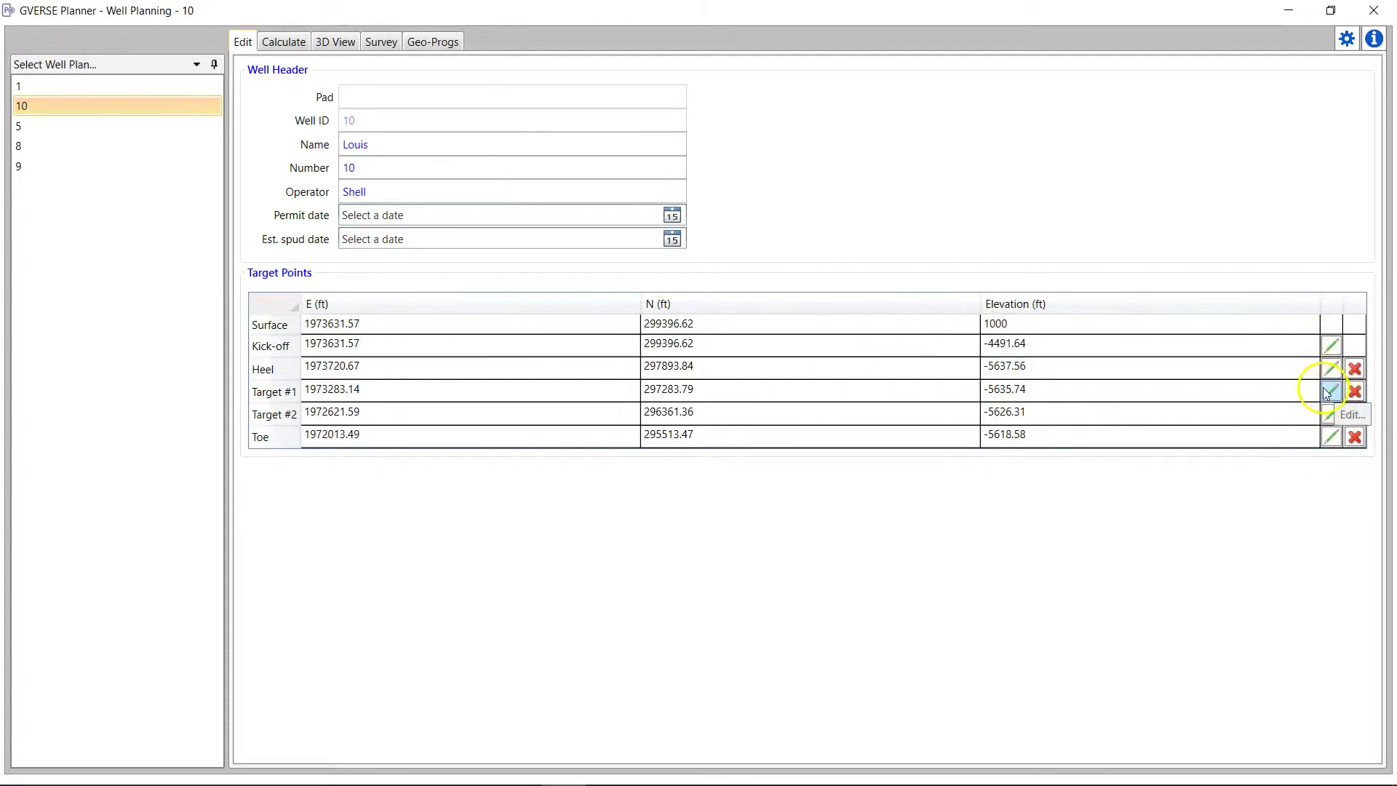
Shift well 10's Target #2 slightly toward the toe in the vertical section, to about 3100 ft offset and -5620 ft elevation.
{"action": "left_click", "coordinate": [289, 44]}
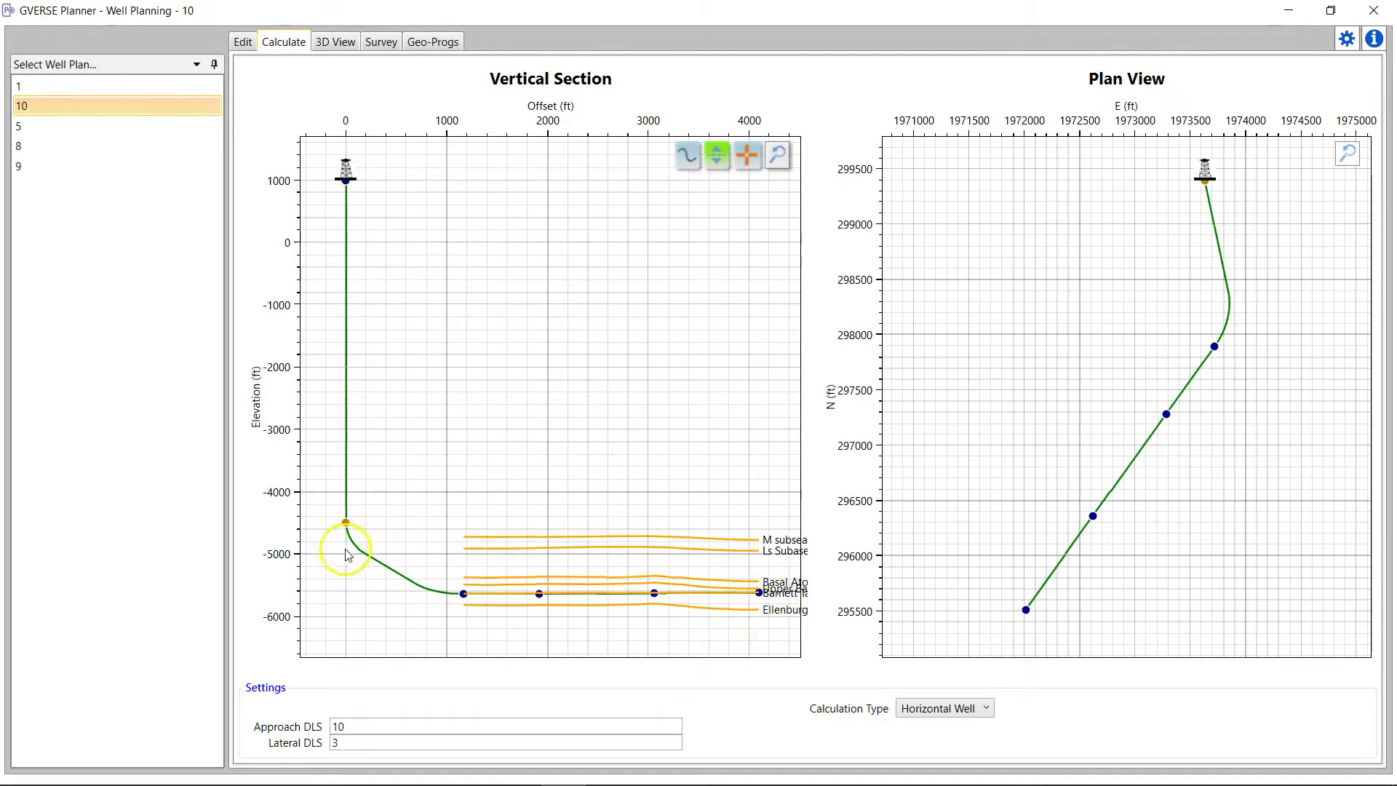
{"action": "scroll", "coordinate": [496, 385], "scroll_direction": "up", "scroll_amount": 7}
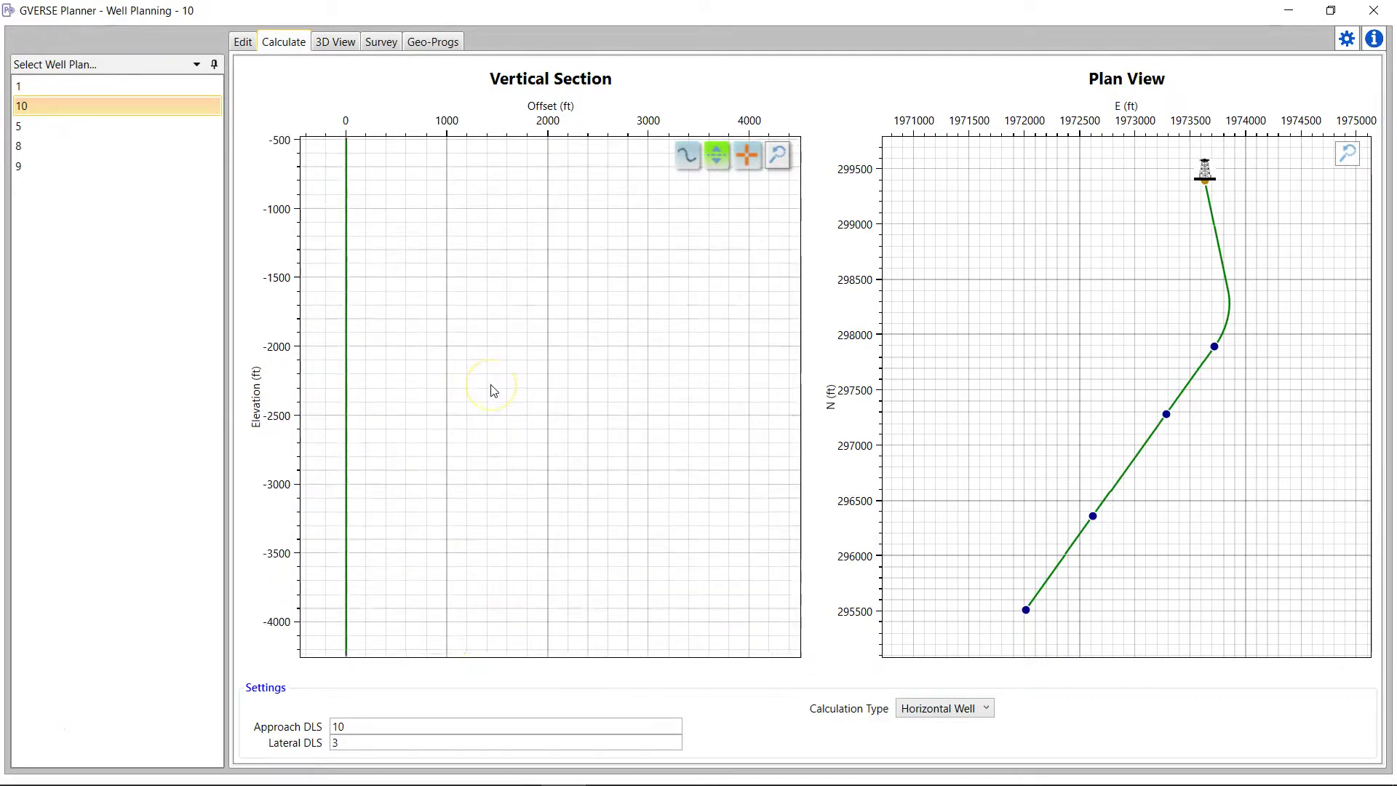
{"action": "scroll", "coordinate": [496, 385], "scroll_direction": "down", "scroll_amount": 9}
{"action": "scroll", "coordinate": [524, 390], "scroll_direction": "up", "scroll_amount": 3}
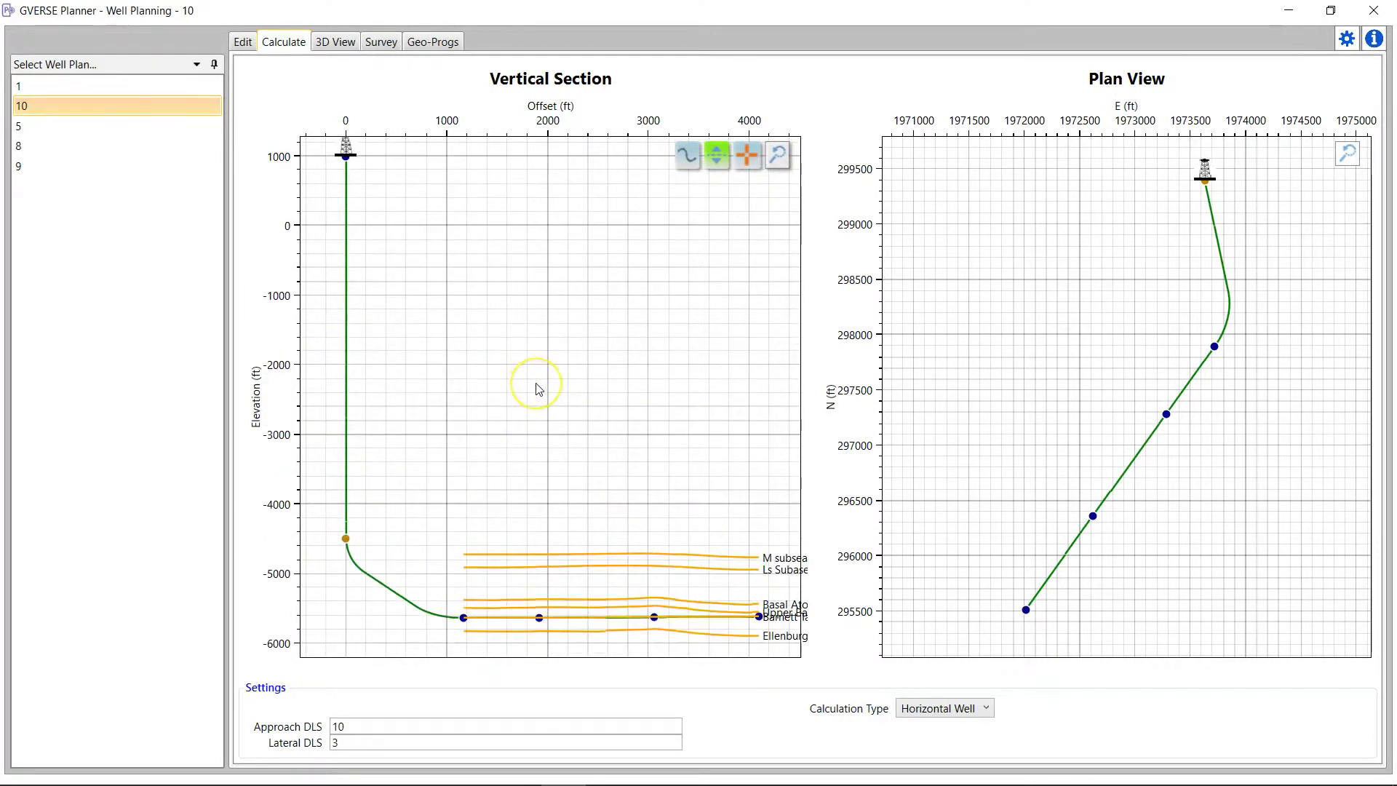
{"action": "left_click_drag", "start_coordinate": [583, 502], "coordinate": [610, 582]}
{"action": "scroll", "coordinate": [555, 517], "scroll_direction": "up", "scroll_amount": 5}
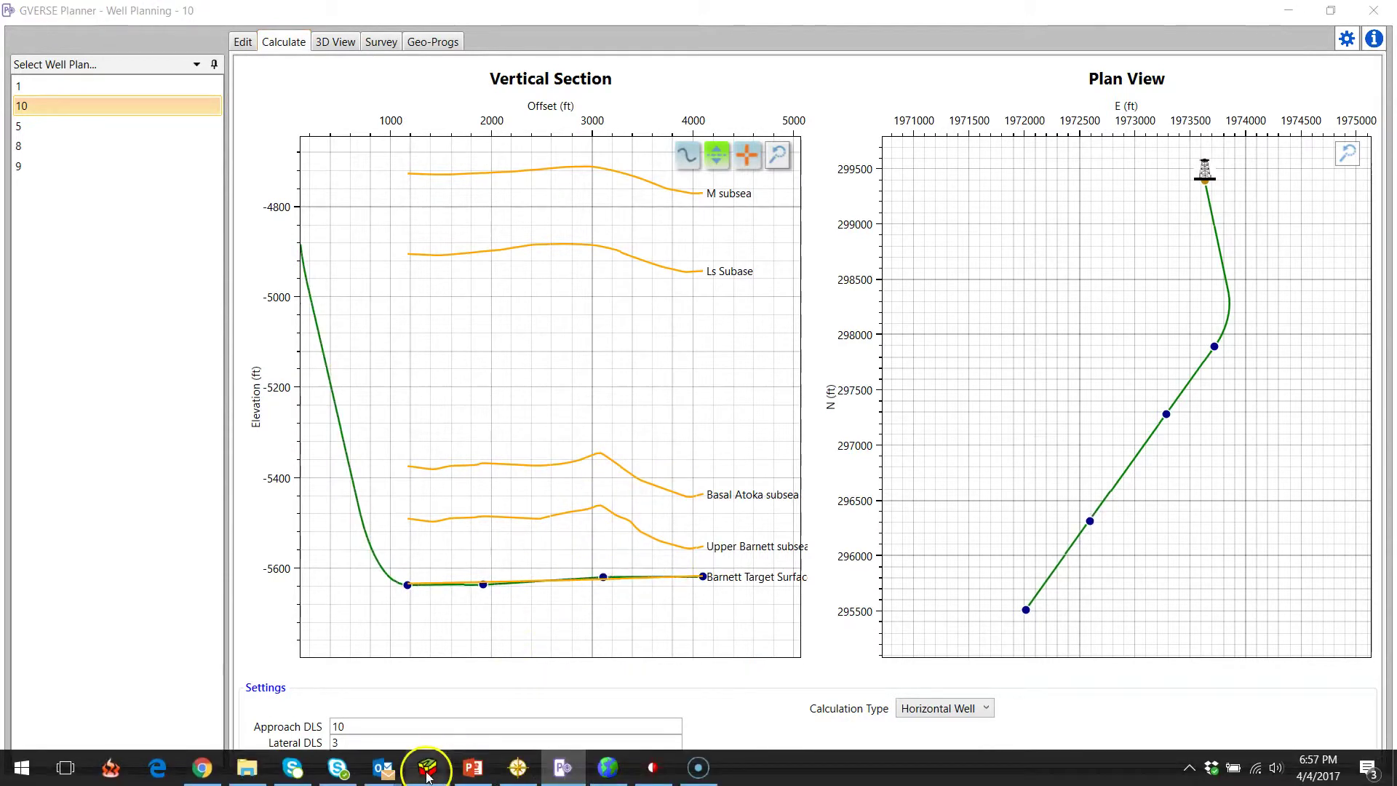
Switch to the cross section to check well 10's adjusted path and return to GVERSE Planner.
{"action": "mouse_move", "coordinate": [428, 764]}
{"action": "left_click", "coordinate": [606, 699]}
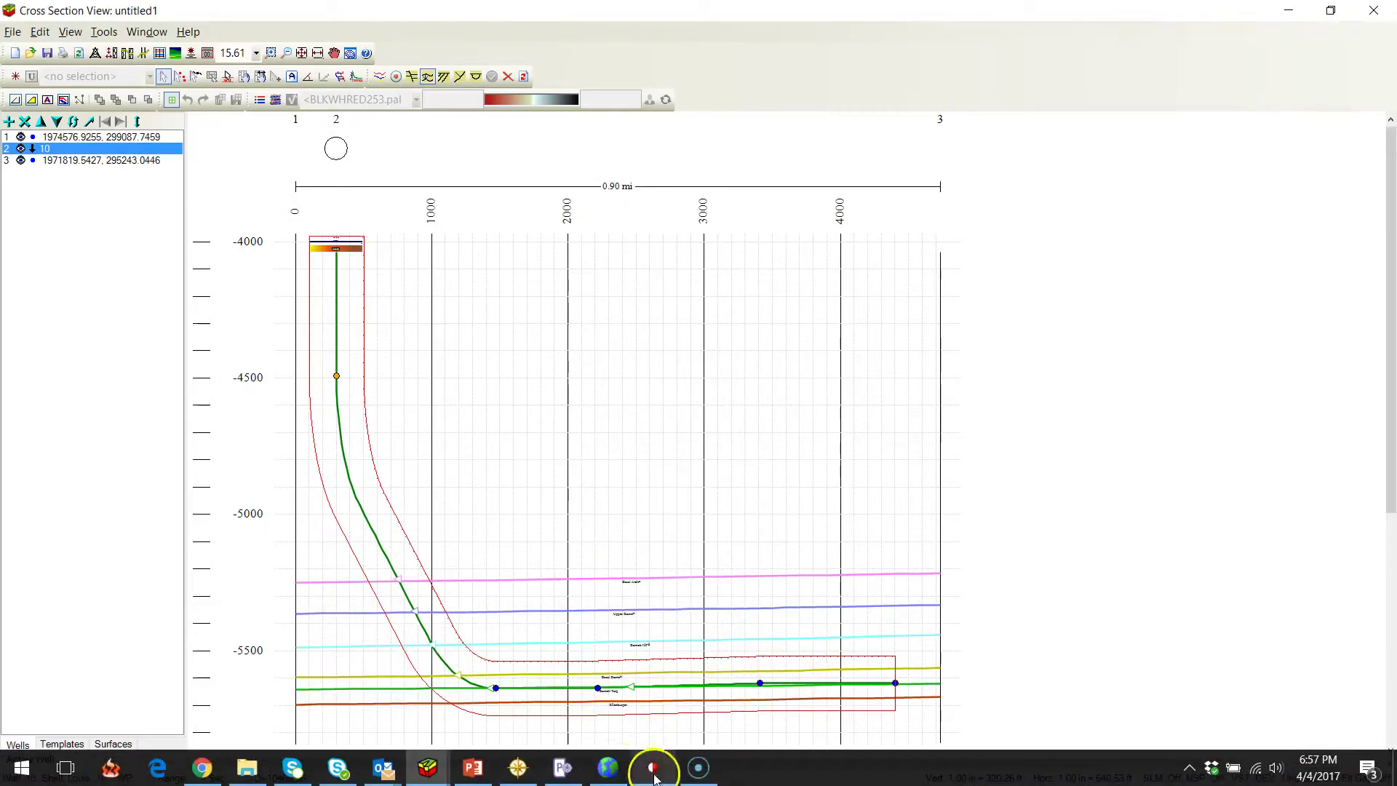
{"action": "left_click", "coordinate": [563, 768]}
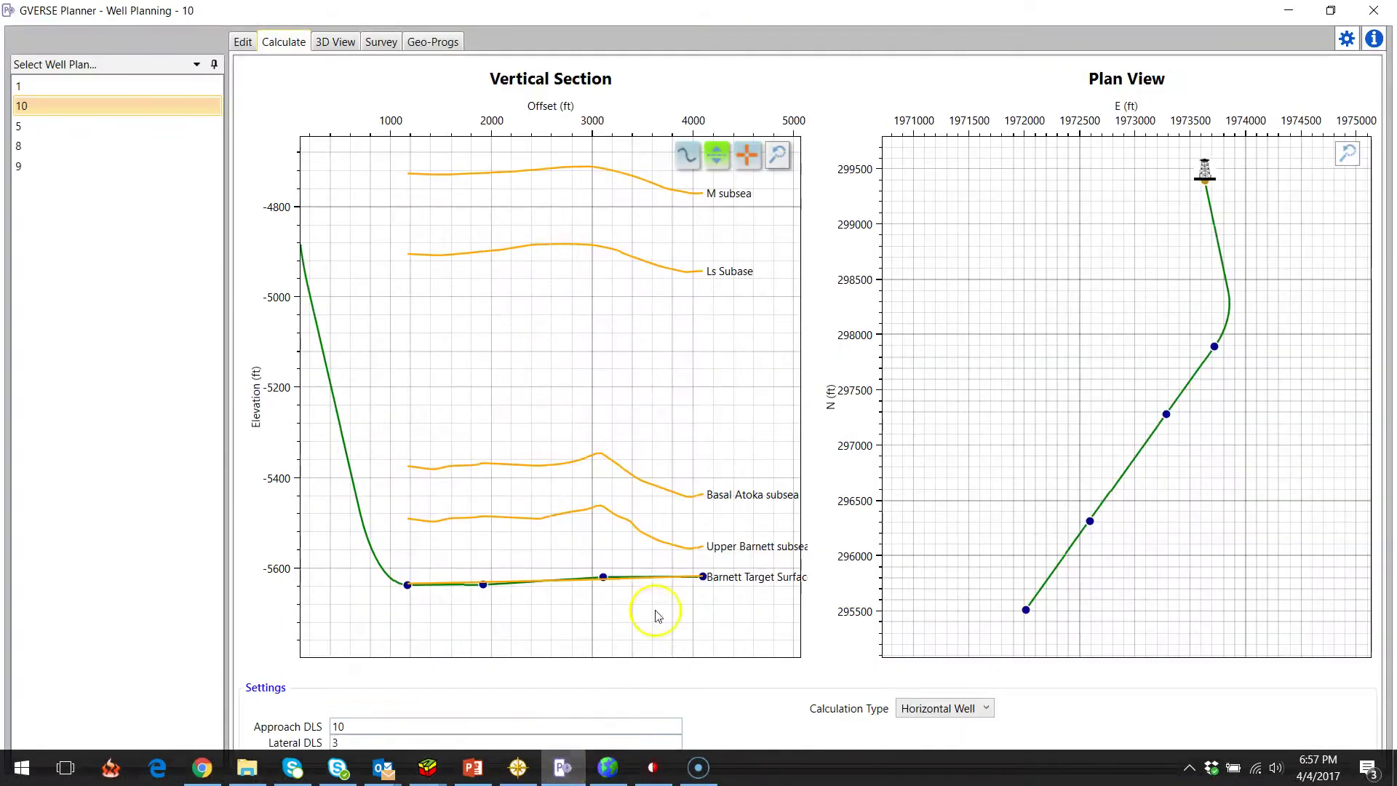
Try raising Target #1 in the vertical section to about -5510 ft and inspect the whole path from surface to toe.
{"action": "mouse_move", "coordinate": [484, 591]}
{"action": "left_mouse_down"}
{"action": "mouse_move", "coordinate": [483, 519]}
{"action": "mouse_move", "coordinate": [484, 535]}
{"action": "left_mouse_up"}
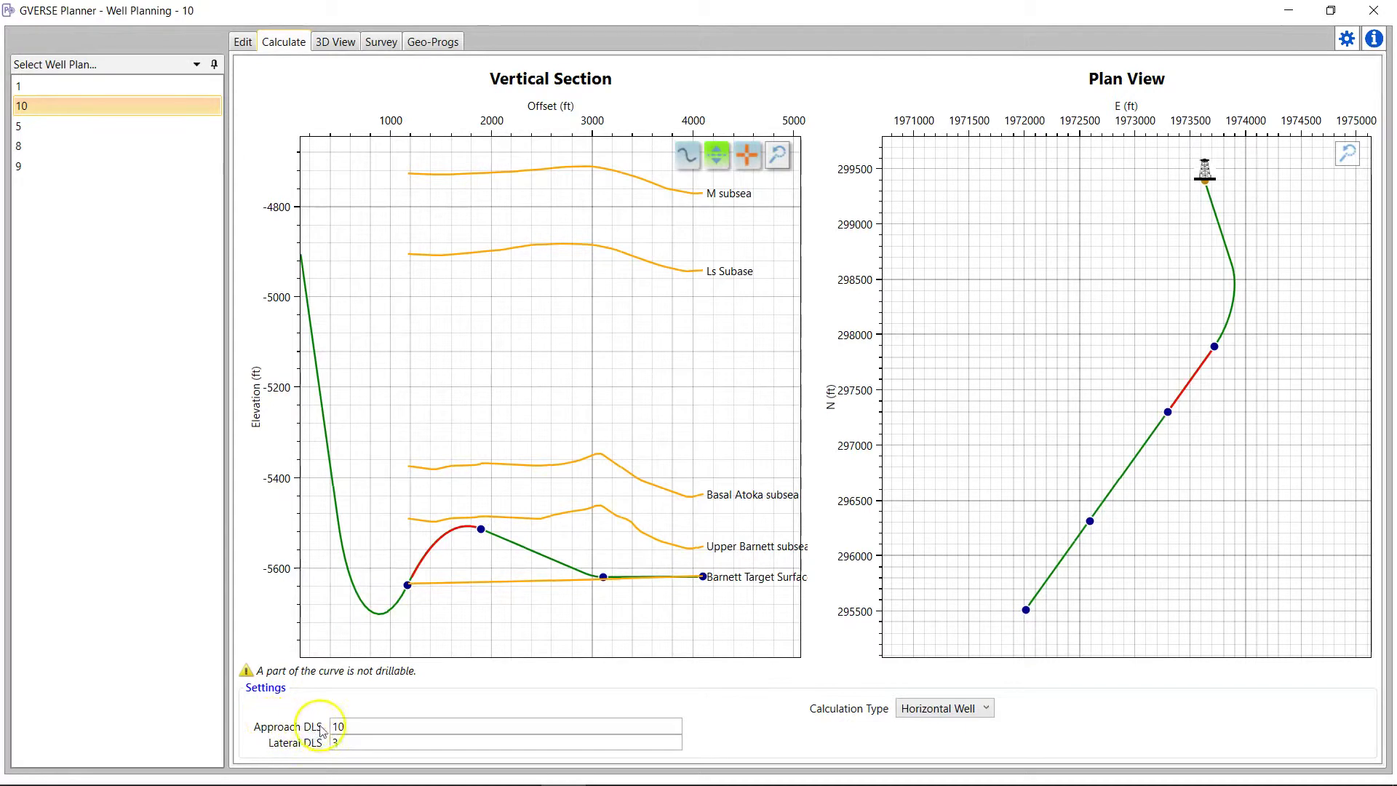
{"action": "scroll", "coordinate": [416, 447], "scroll_direction": "down", "scroll_amount": 3}
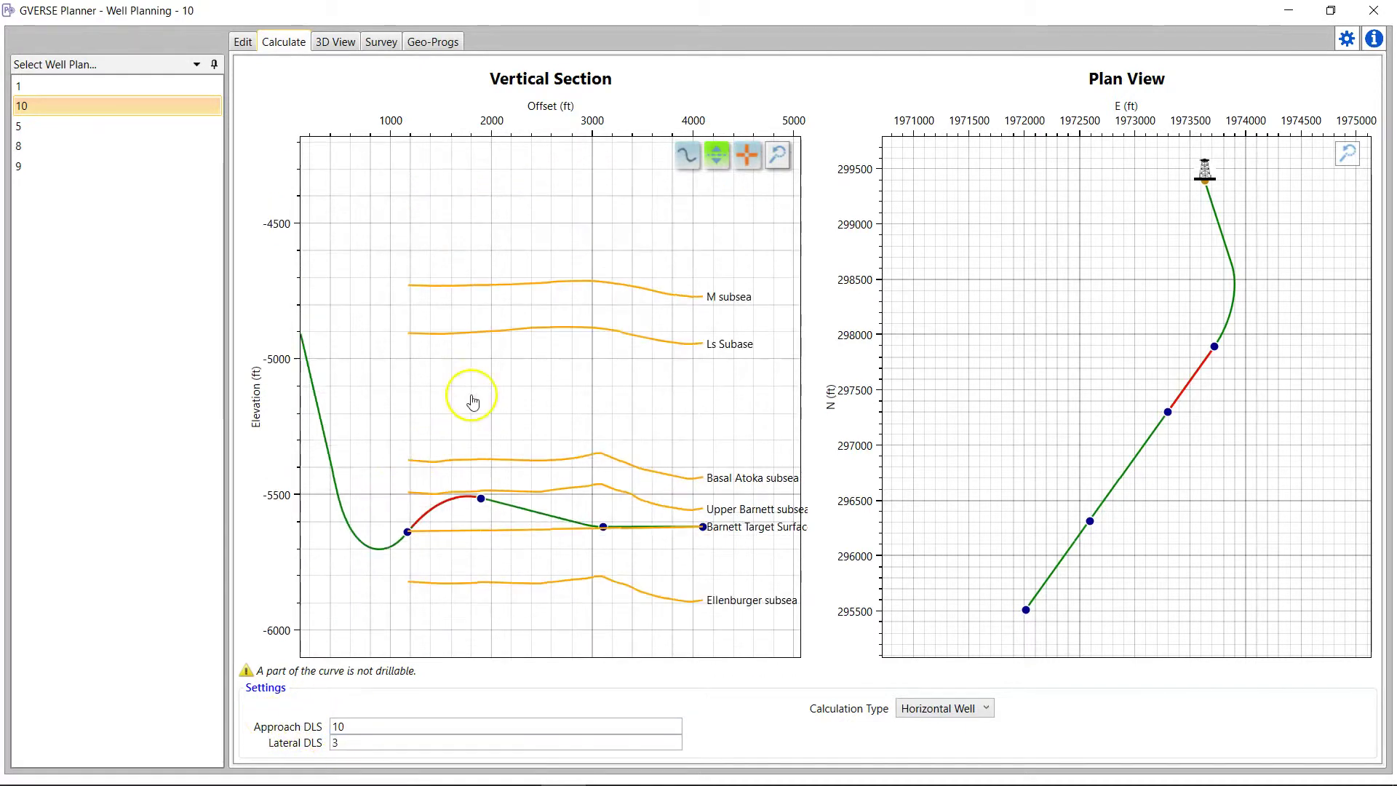
{"action": "left_click_drag", "start_coordinate": [472, 398], "coordinate": [551, 435]}
{"action": "scroll", "coordinate": [551, 437], "scroll_direction": "down", "scroll_amount": 1}
{"action": "scroll", "coordinate": [515, 325], "scroll_direction": "down", "scroll_amount": 3}
{"action": "left_click_drag", "start_coordinate": [405, 187], "coordinate": [420, 285]}
{"action": "scroll", "coordinate": [419, 284], "scroll_direction": "down", "scroll_amount": 5}
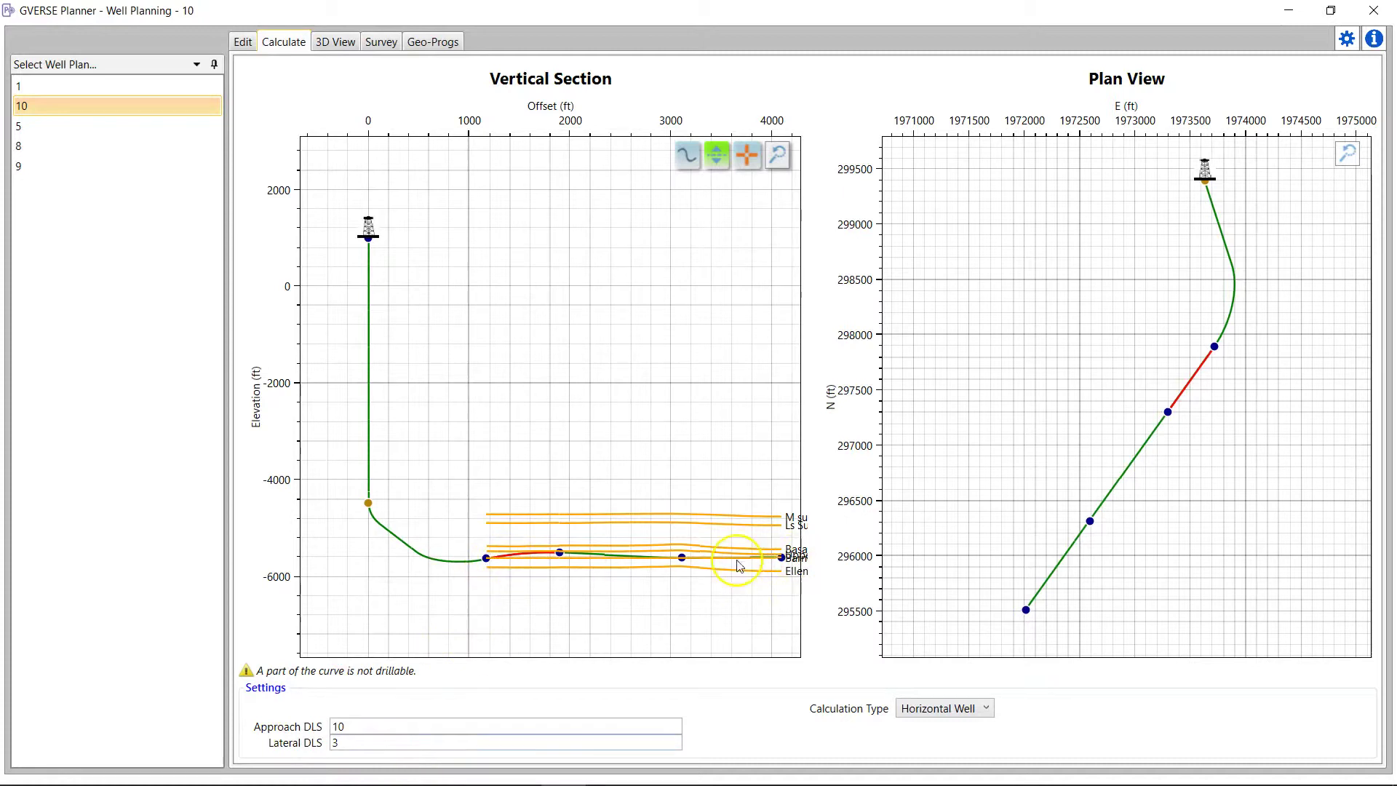
Move Target #1 back down onto the Barnett Target Surface, at about 2080 ft offset and -5633 ft elevation.
{"action": "scroll", "coordinate": [514, 571], "scroll_direction": "up", "scroll_amount": 8}
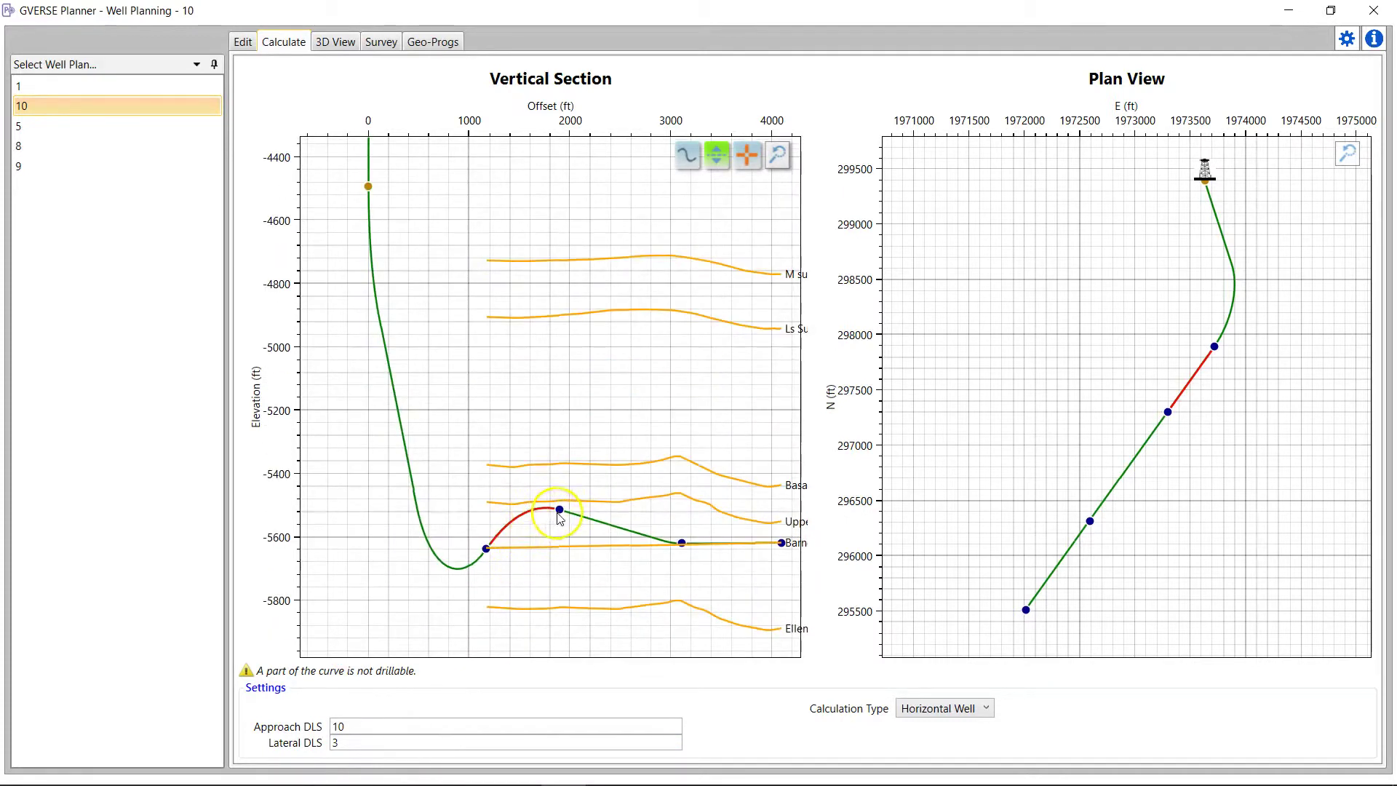
{"action": "left_click_drag", "start_coordinate": [561, 514], "coordinate": [571, 552]}
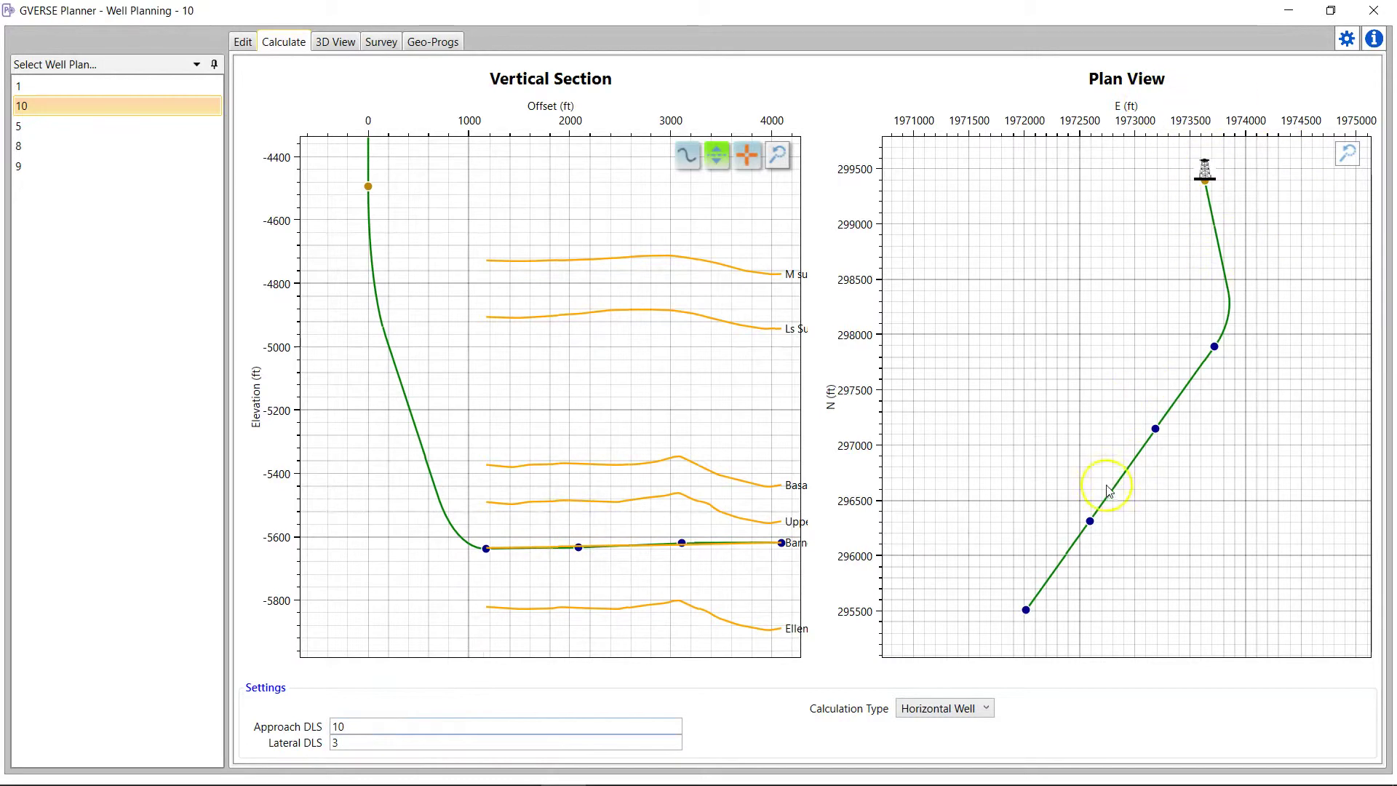
Examine well 10's planned path from different angles in 3D and review its calculated directional survey.
{"action": "left_click", "coordinate": [333, 43]}
{"action": "left_click_drag", "start_coordinate": [883, 555], "coordinate": [616, 521]}
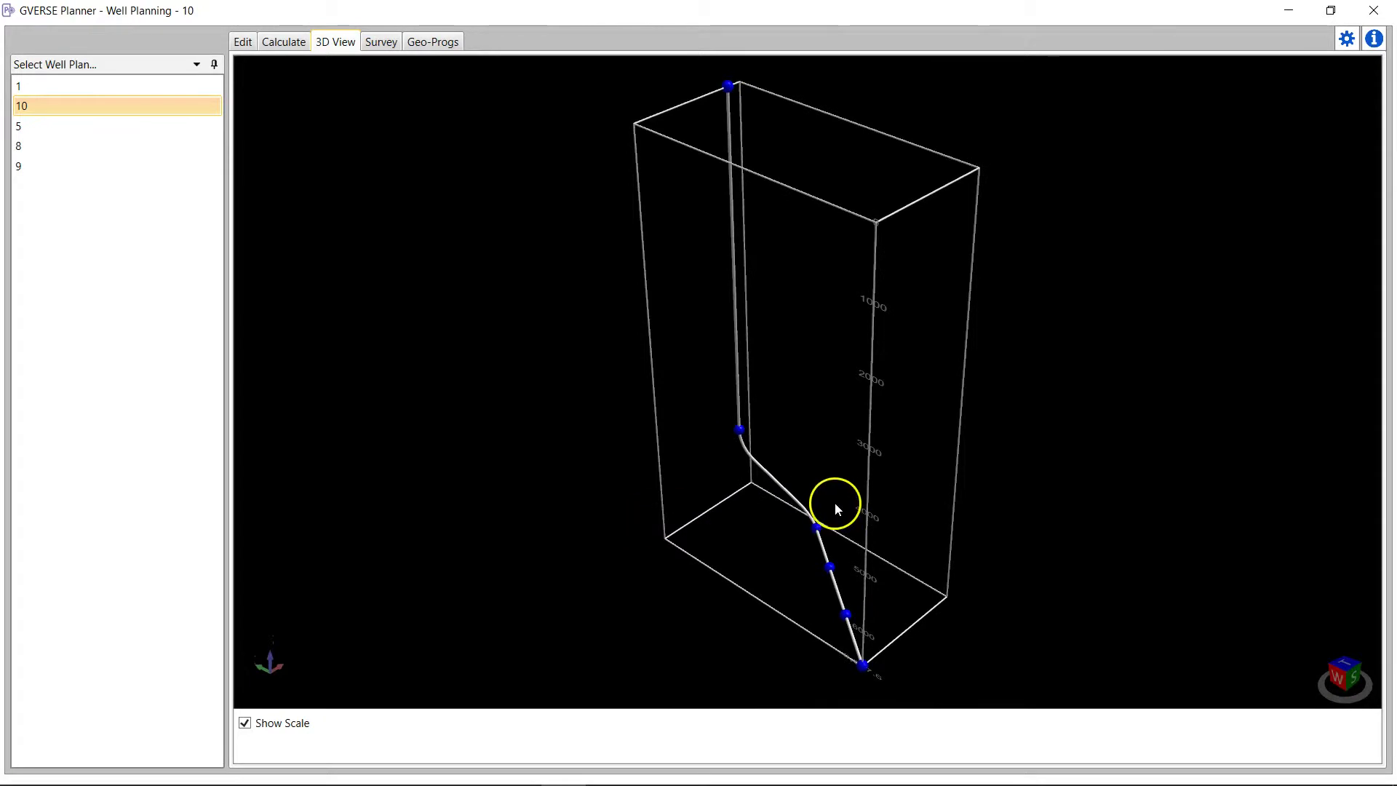
{"action": "left_click", "coordinate": [384, 42]}
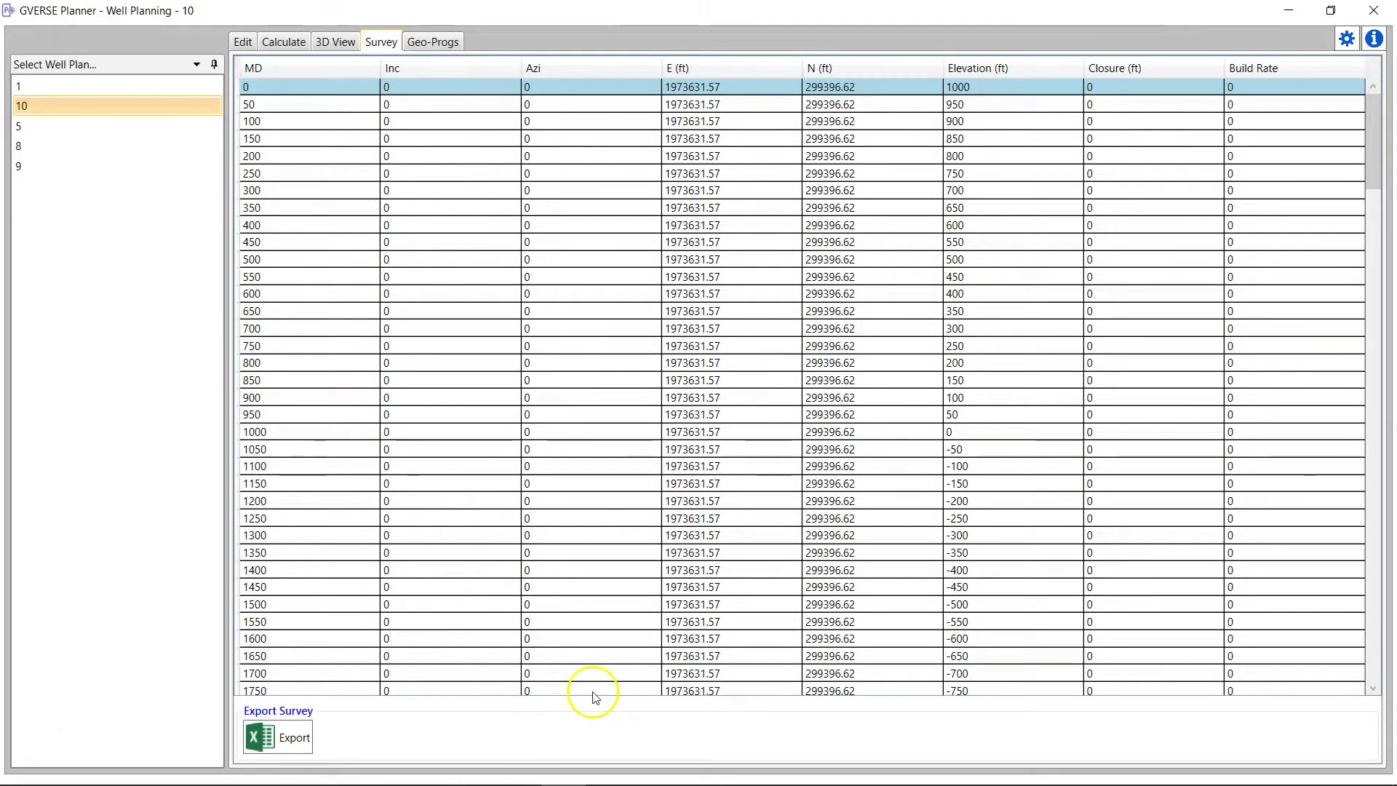
Review well 10's geological prognosis, comparing the well targets and estimated formation tops from M subsea downward with the vertical section.
{"action": "left_click", "coordinate": [433, 45]}
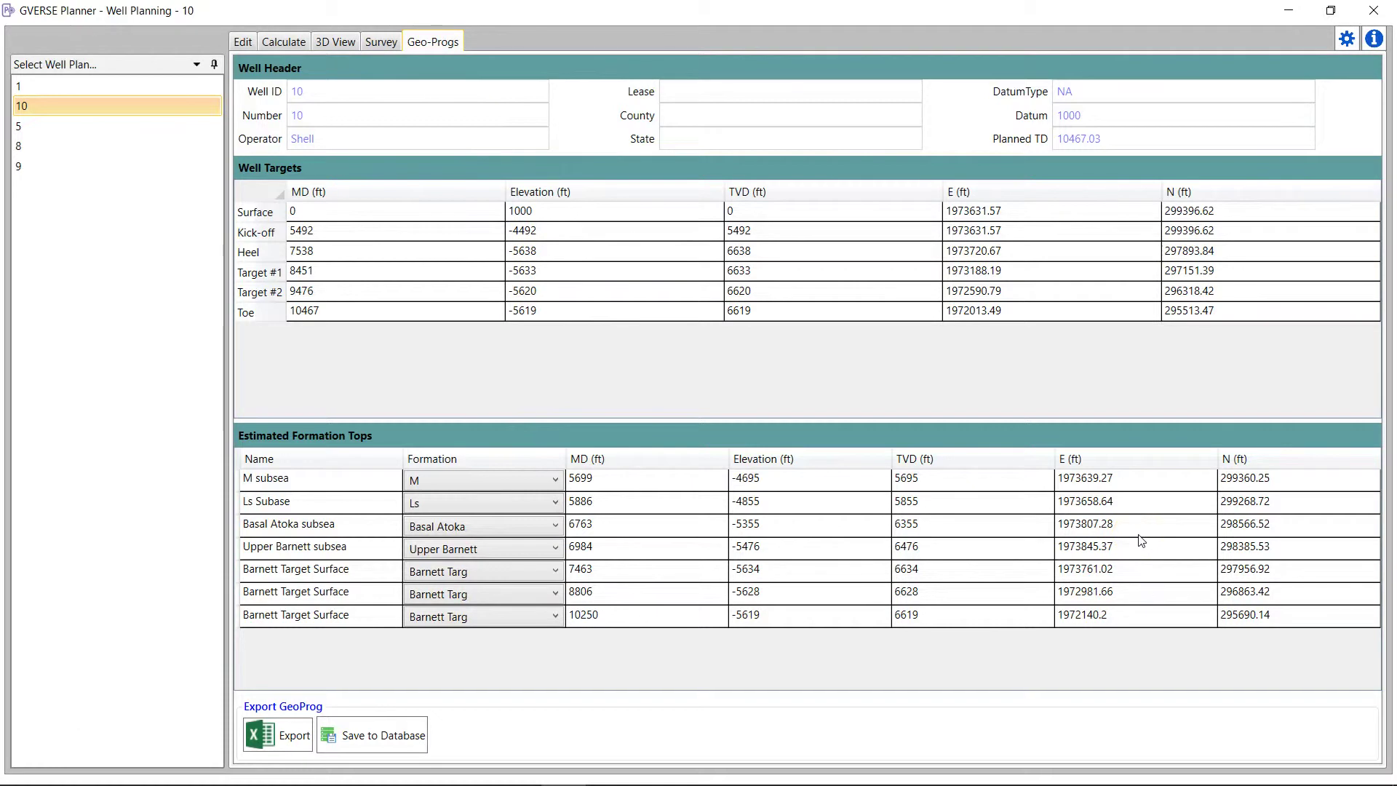
{"action": "left_click", "coordinate": [283, 43]}
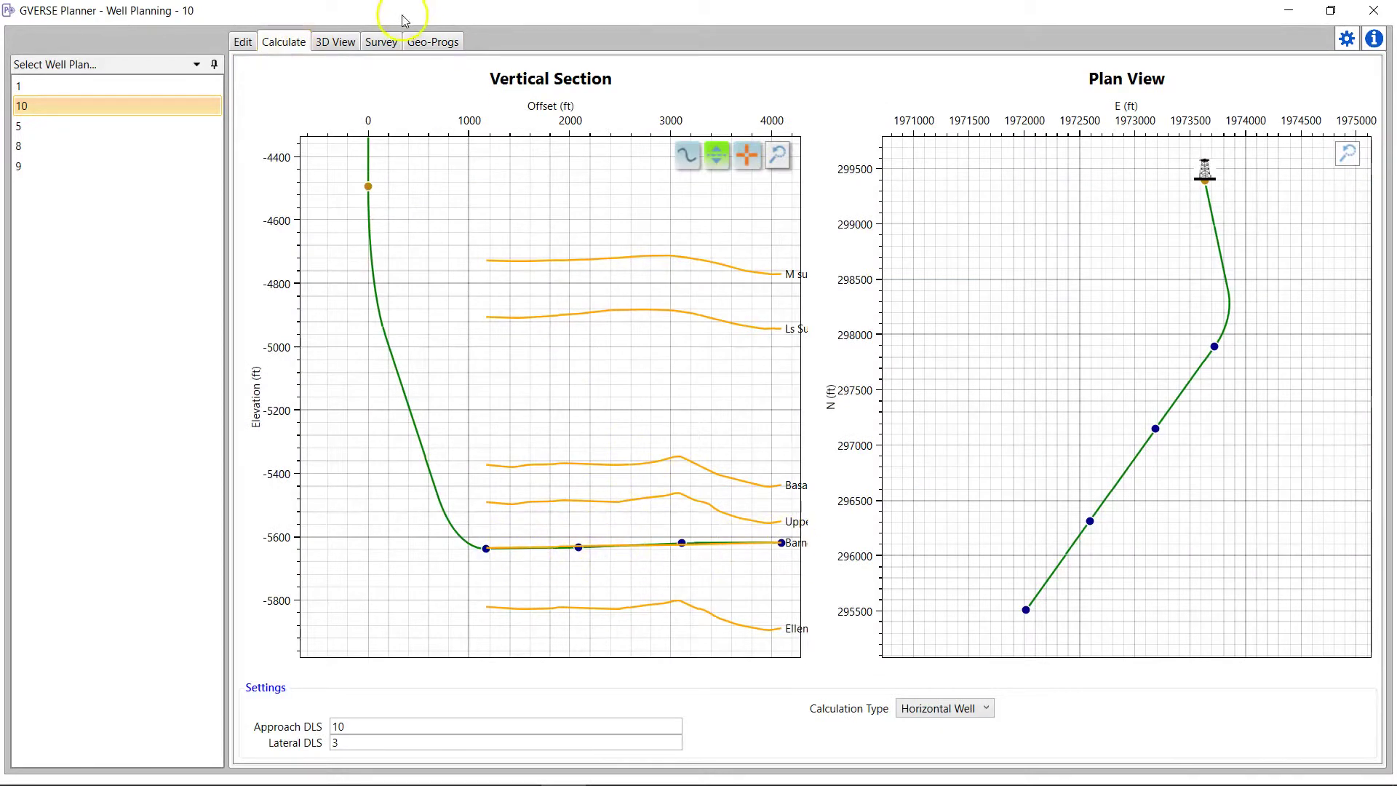
{"action": "left_click", "coordinate": [433, 42]}
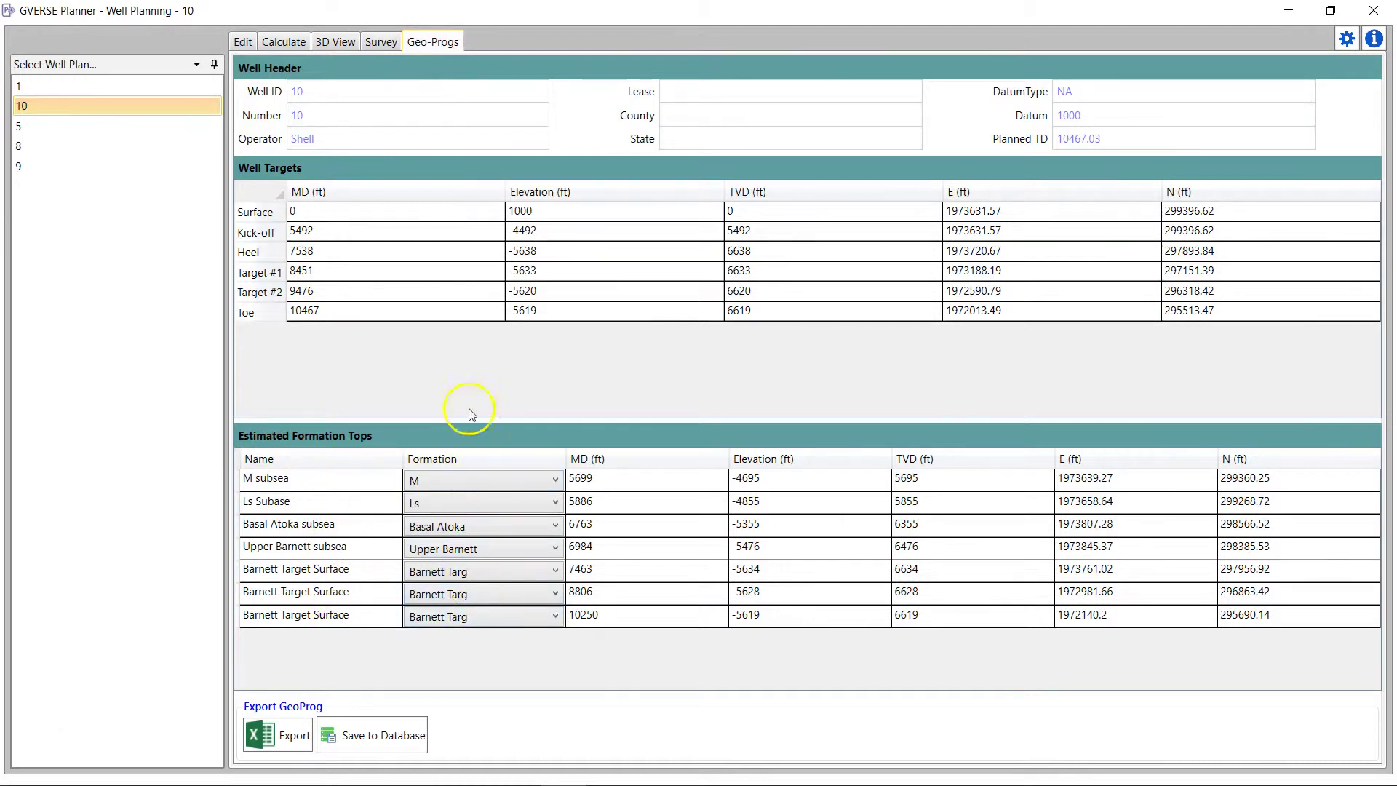
{"action": "left_click", "coordinate": [284, 41]}
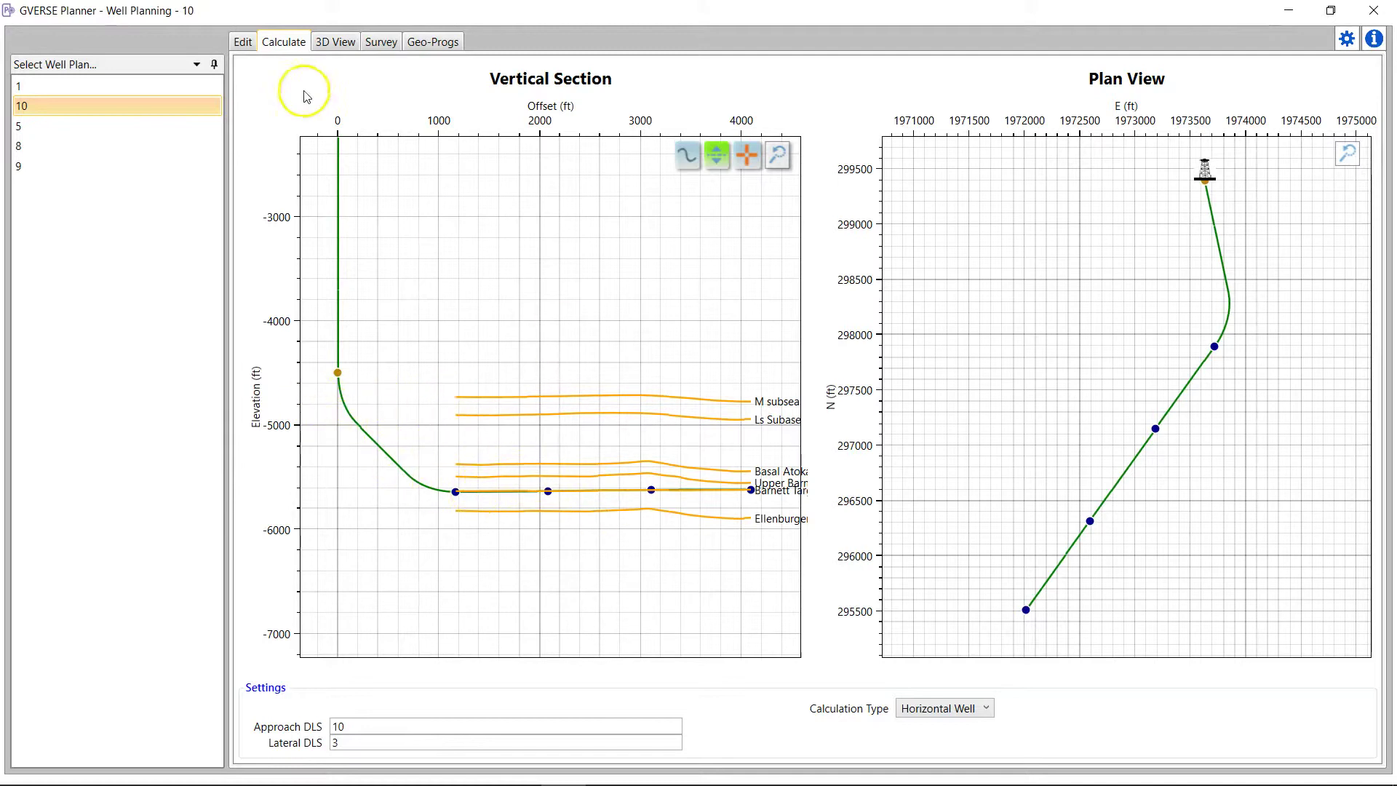
{"action": "left_click", "coordinate": [437, 45]}
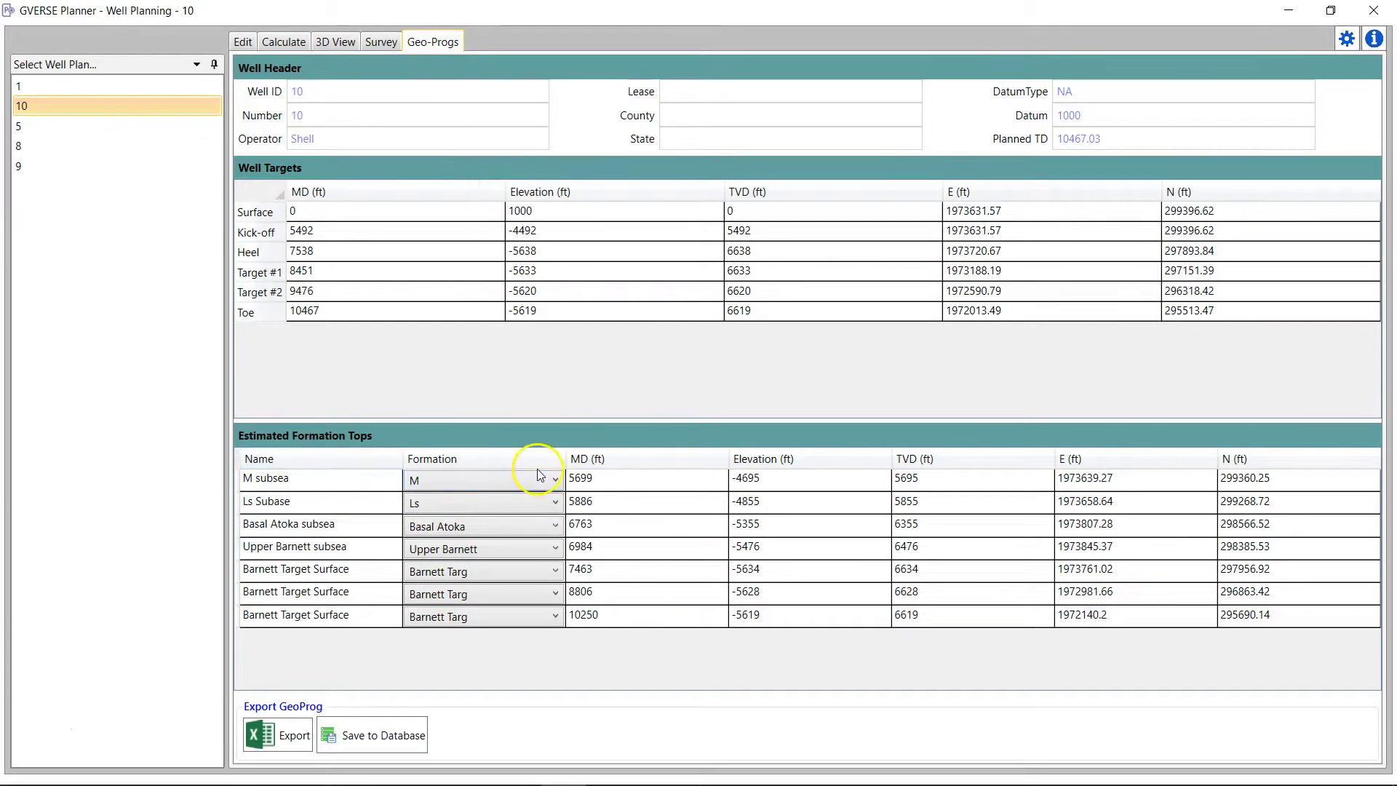
{"action": "left_click", "coordinate": [299, 487]}
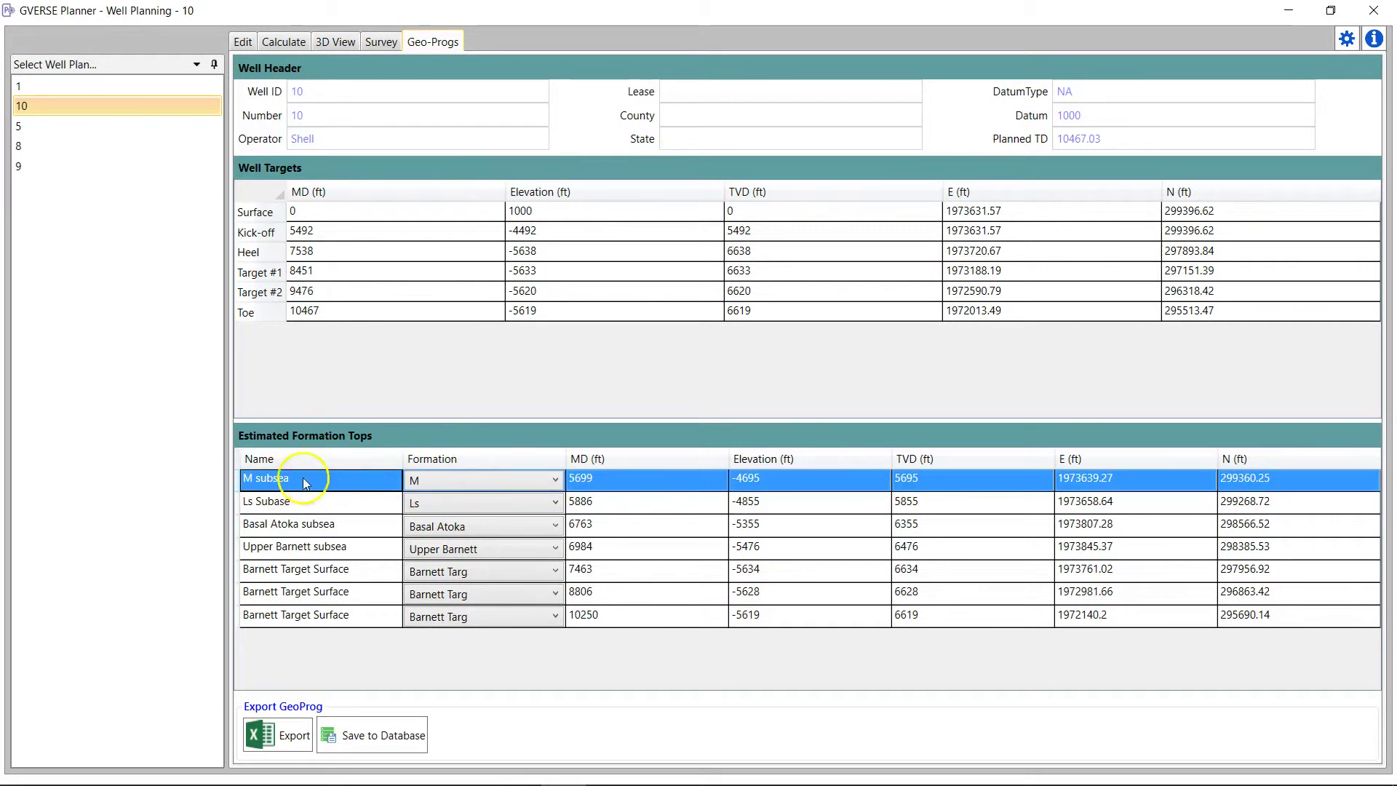
Check the formations matched to M subsea and Ls Subase, and save well 10's geological prognosis to the database.
{"action": "left_click", "coordinate": [486, 486]}
{"action": "left_click", "coordinate": [416, 502]}
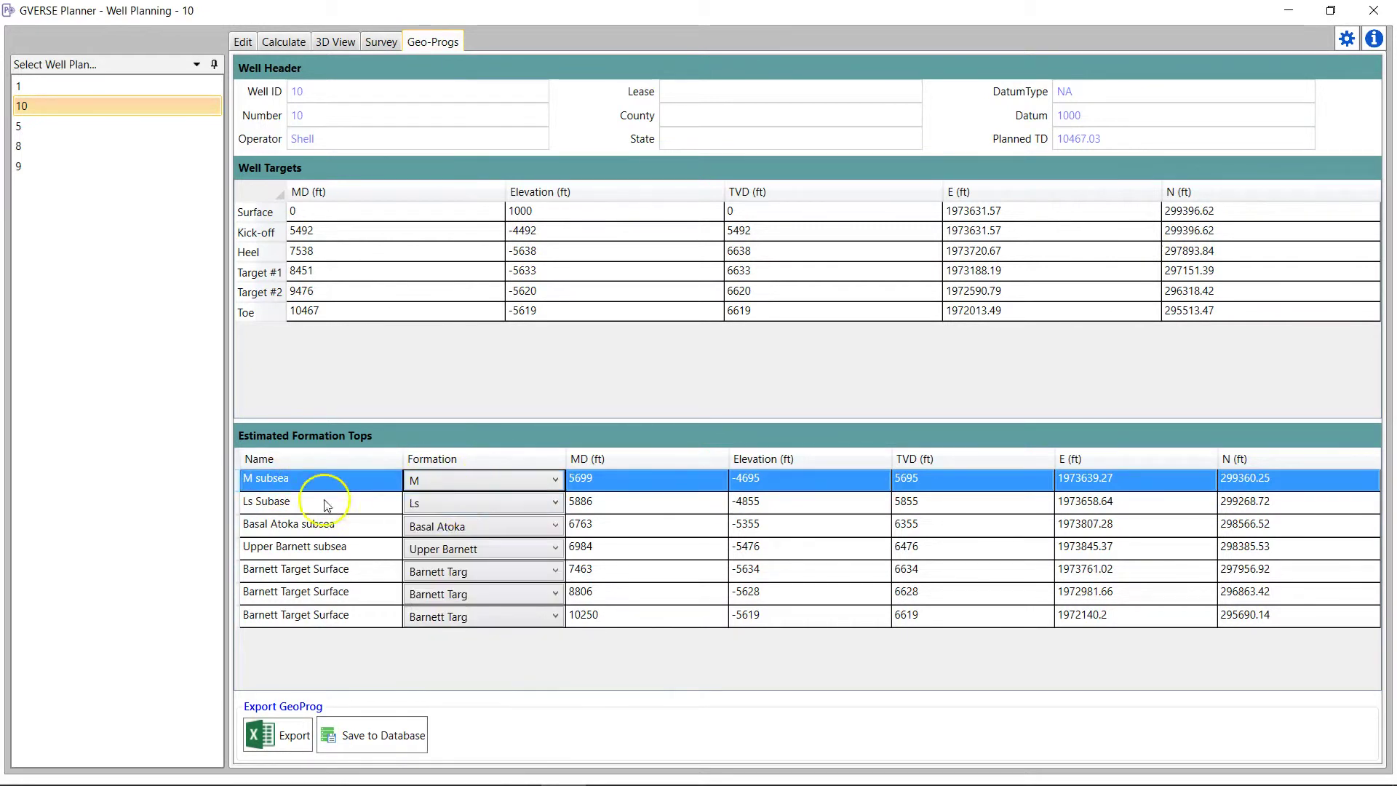
{"action": "left_click", "coordinate": [415, 503]}
{"action": "left_click", "coordinate": [297, 507]}
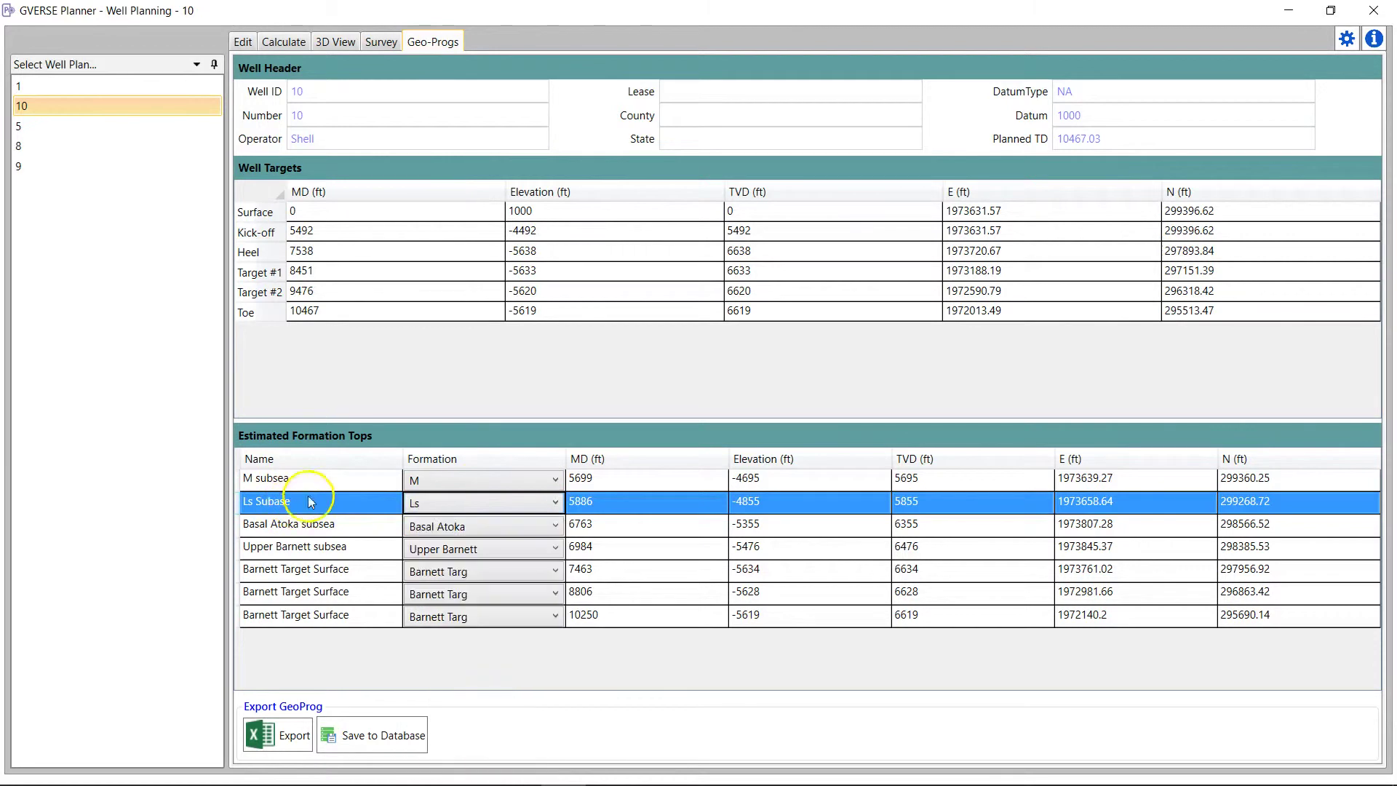
{"action": "left_click", "coordinate": [384, 740]}
{"action": "left_click", "coordinate": [778, 483]}
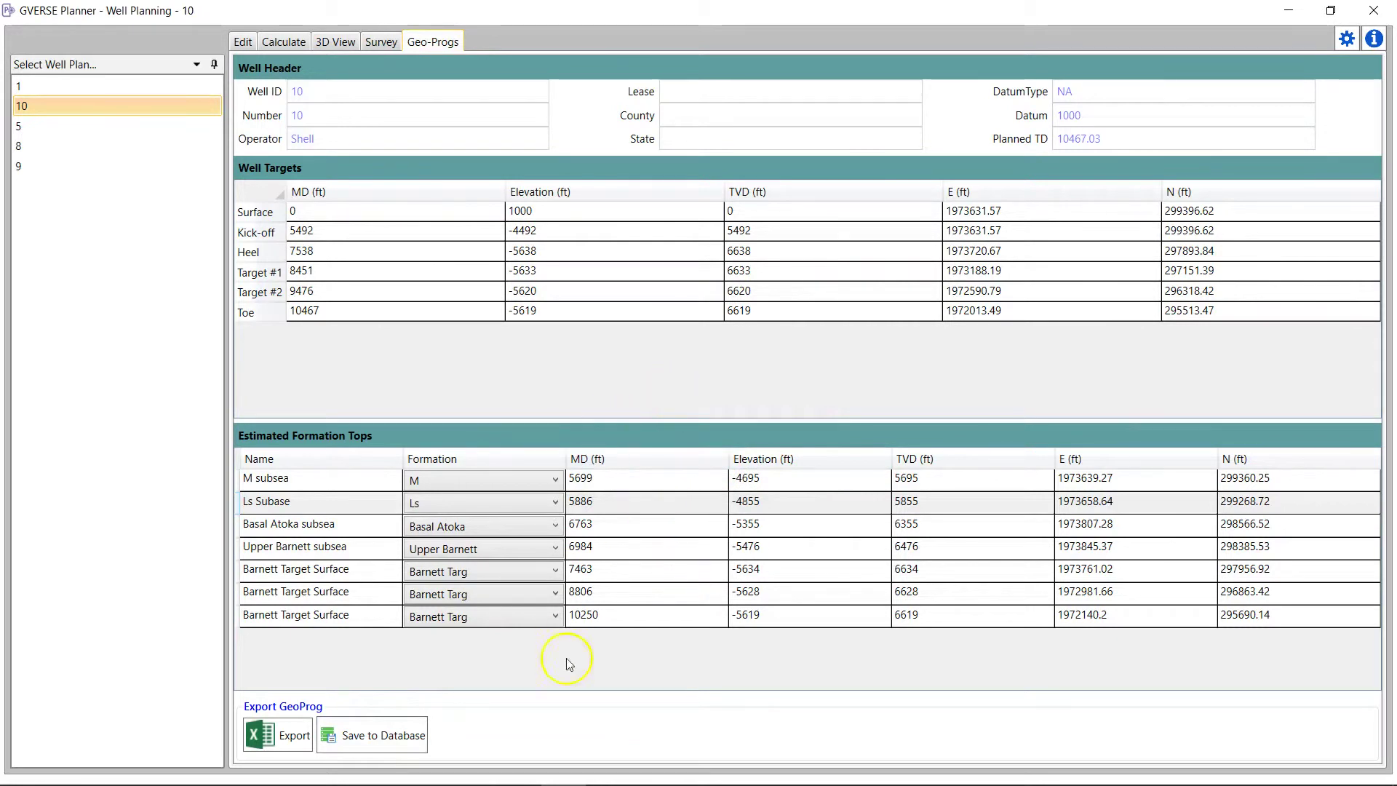
Switch to WellBase Information Manager, reload well 10's record and review its saved formation tops in an enlarged view.
{"action": "mouse_move", "coordinate": [566, 780]}
{"action": "left_click", "coordinate": [654, 764]}
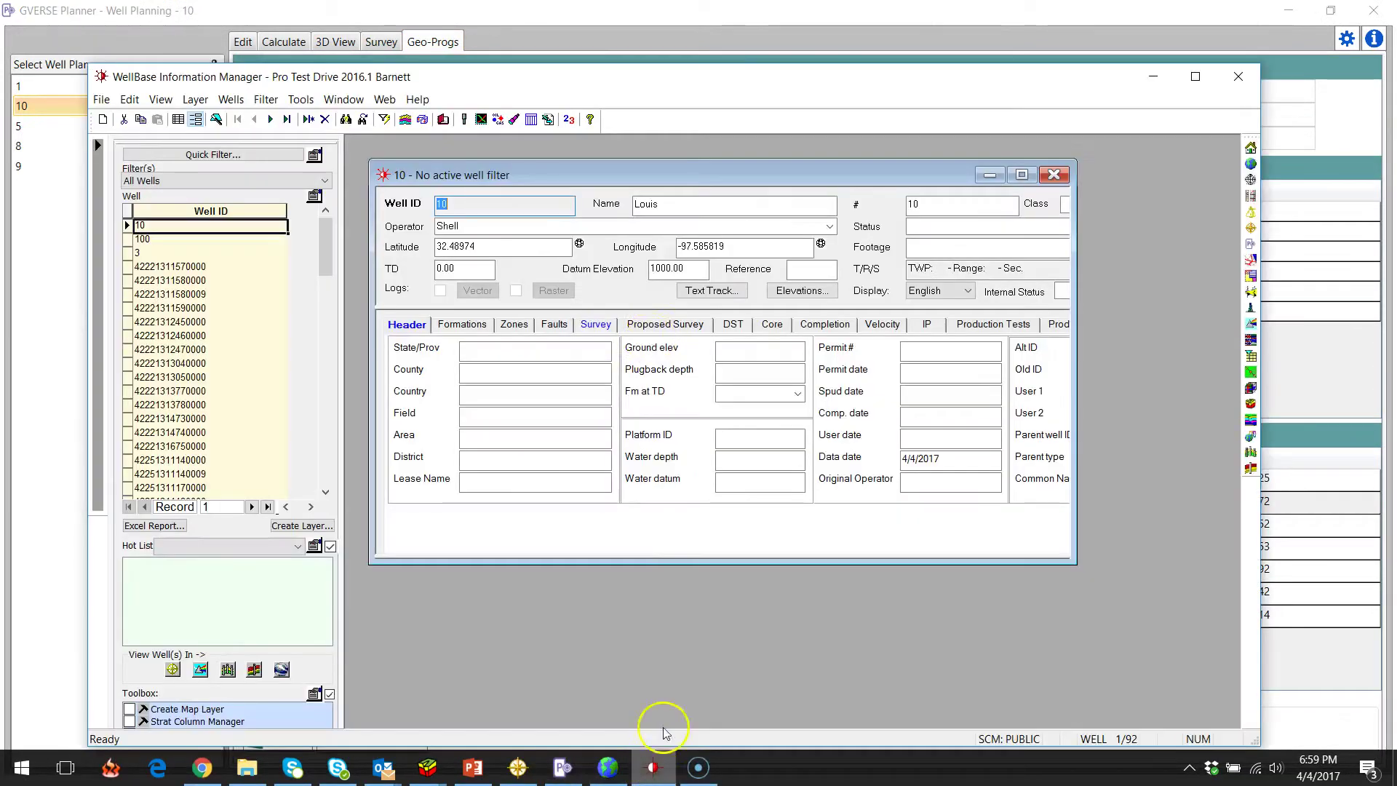
{"action": "left_click", "coordinate": [162, 227]}
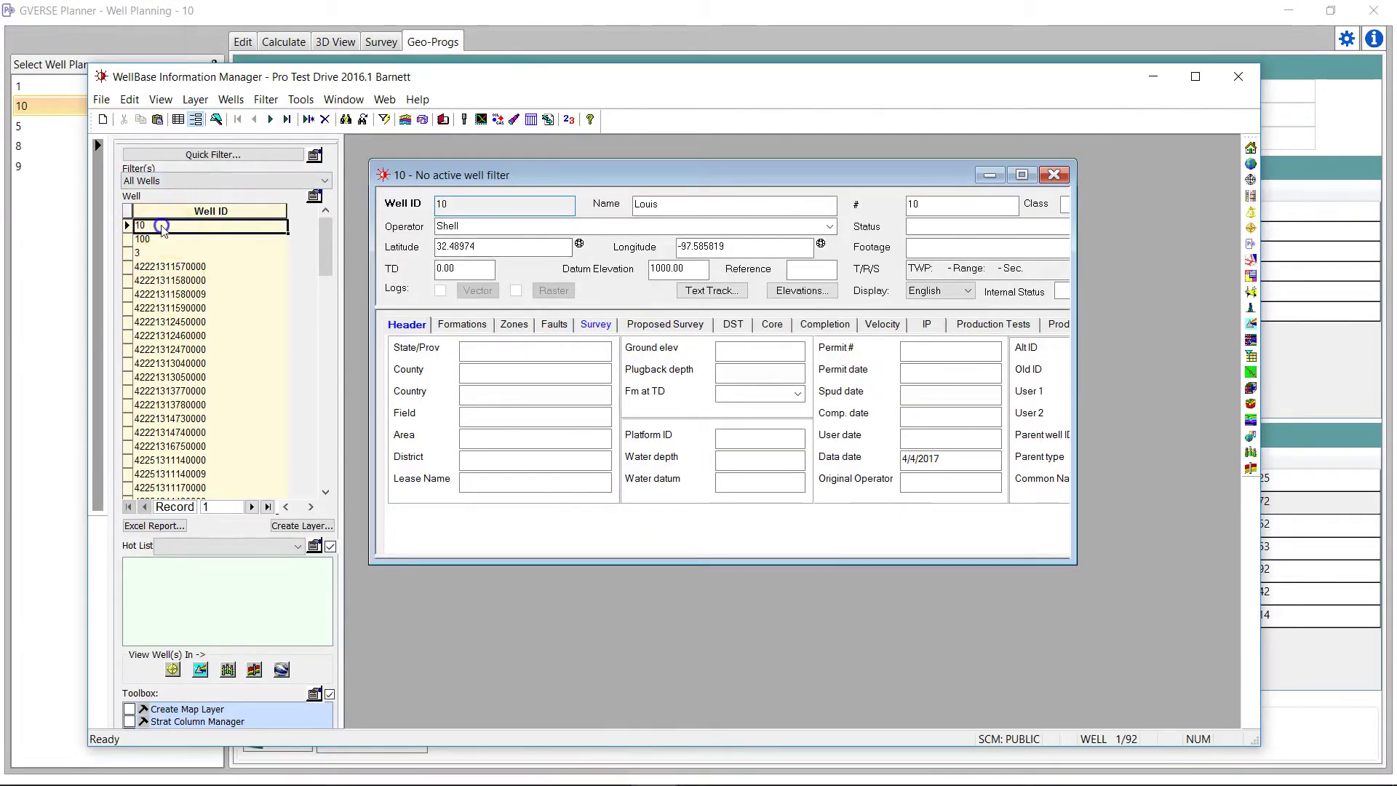
{"action": "left_click", "coordinate": [202, 228]}
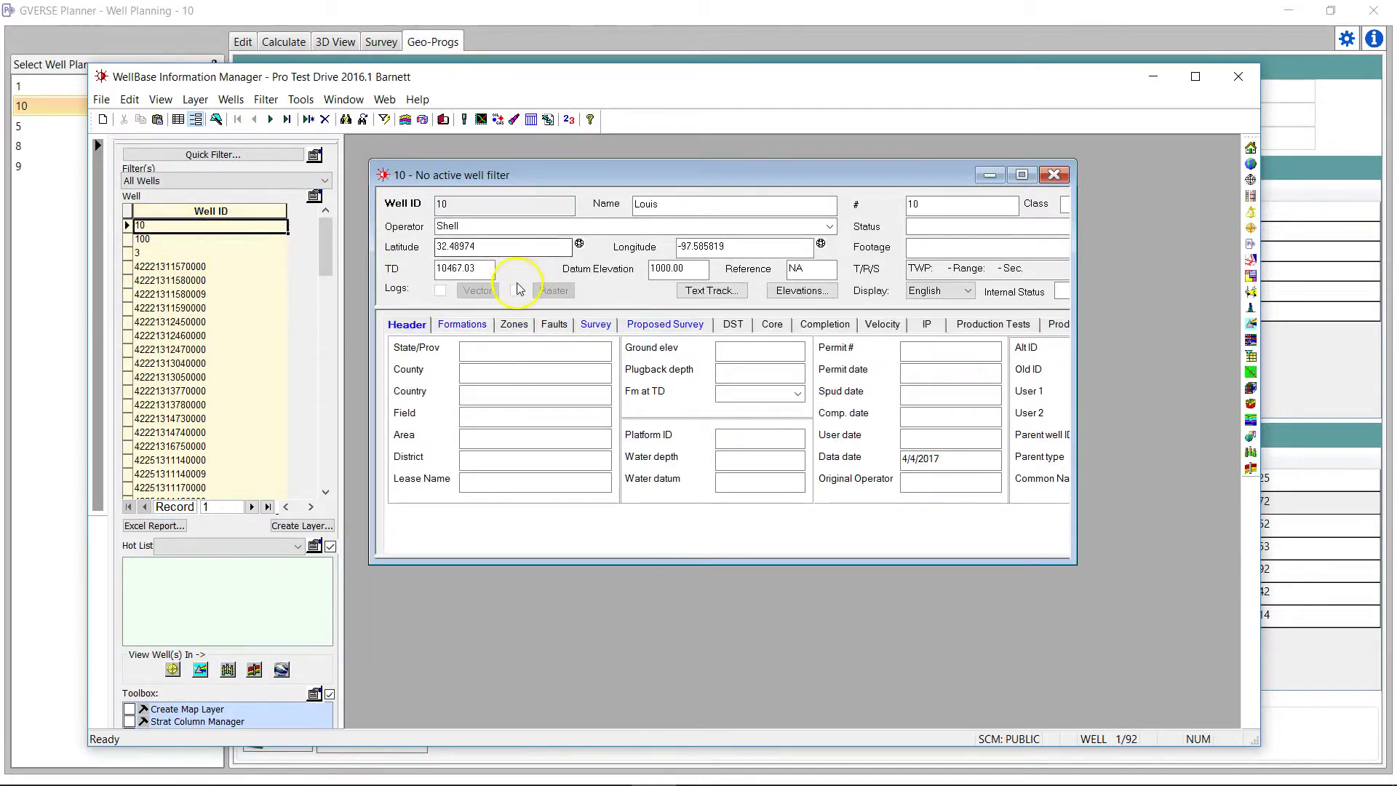
{"action": "left_click", "coordinate": [484, 329]}
{"action": "double_click", "coordinate": [602, 75]}
{"action": "left_click_drag", "start_coordinate": [981, 495], "coordinate": [1314, 657]}
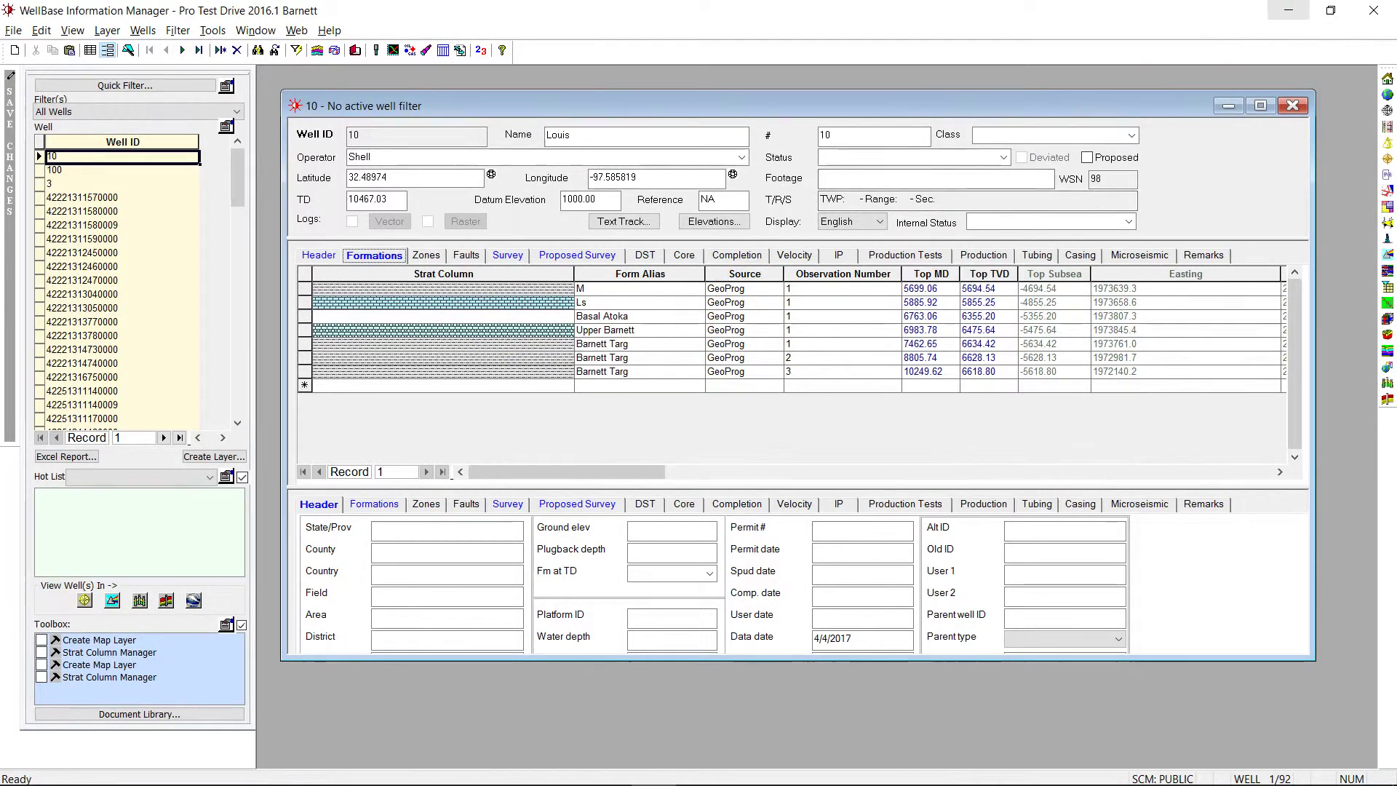
{"action": "left_click", "coordinate": [1289, 10]}
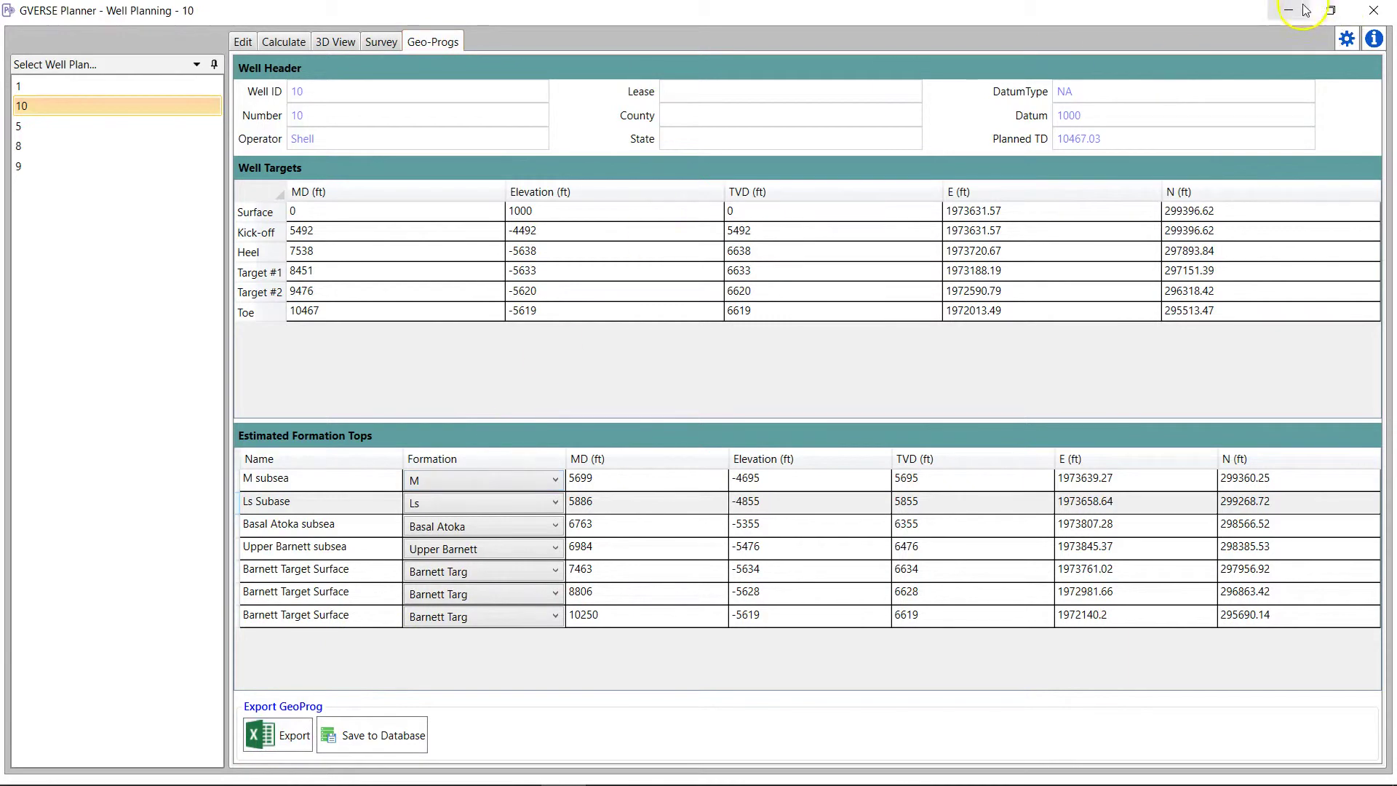
Return to well 10's cross section, save it under the name 10, and display the seismic data behind it.
{"action": "left_click", "coordinate": [286, 41]}
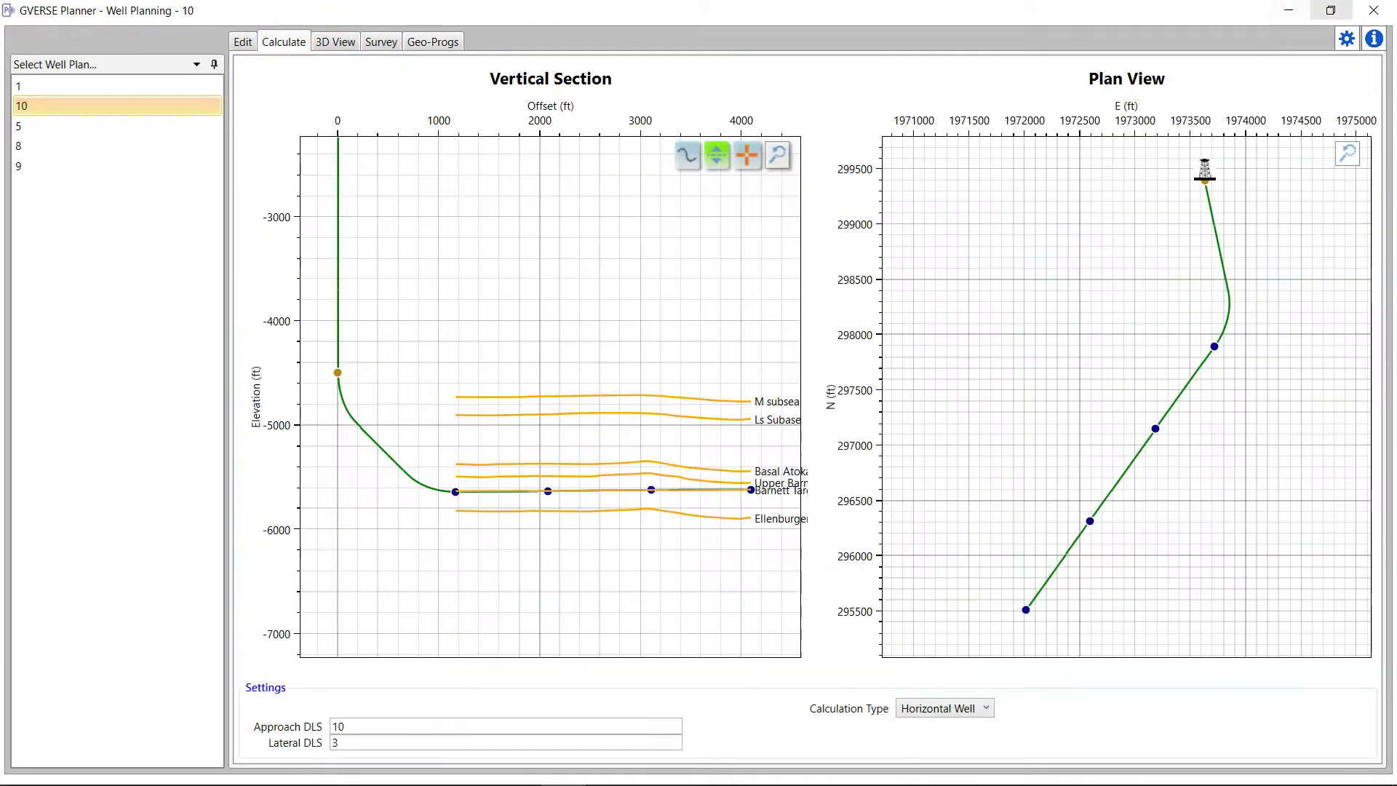
{"action": "left_click", "coordinate": [1288, 11]}
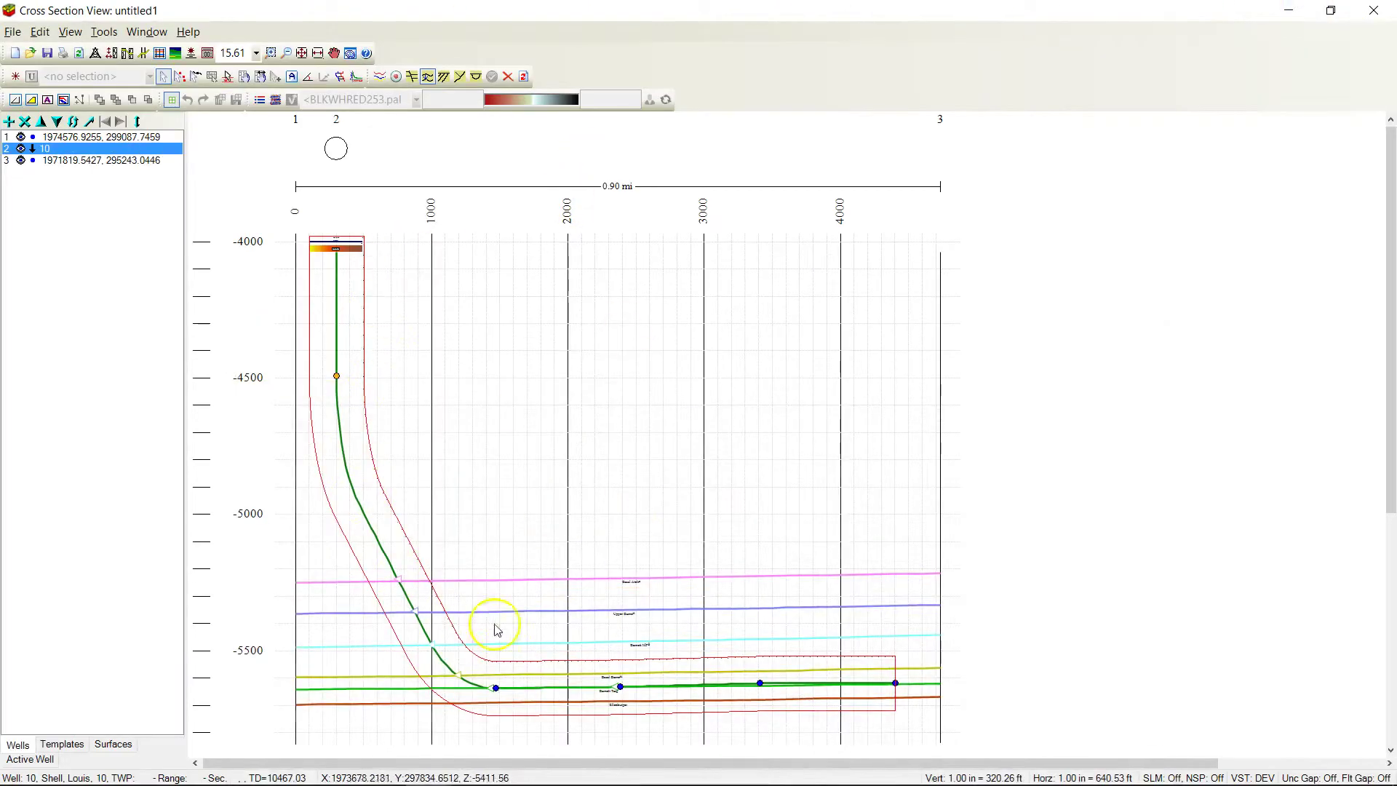
{"action": "left_click", "coordinate": [47, 54]}
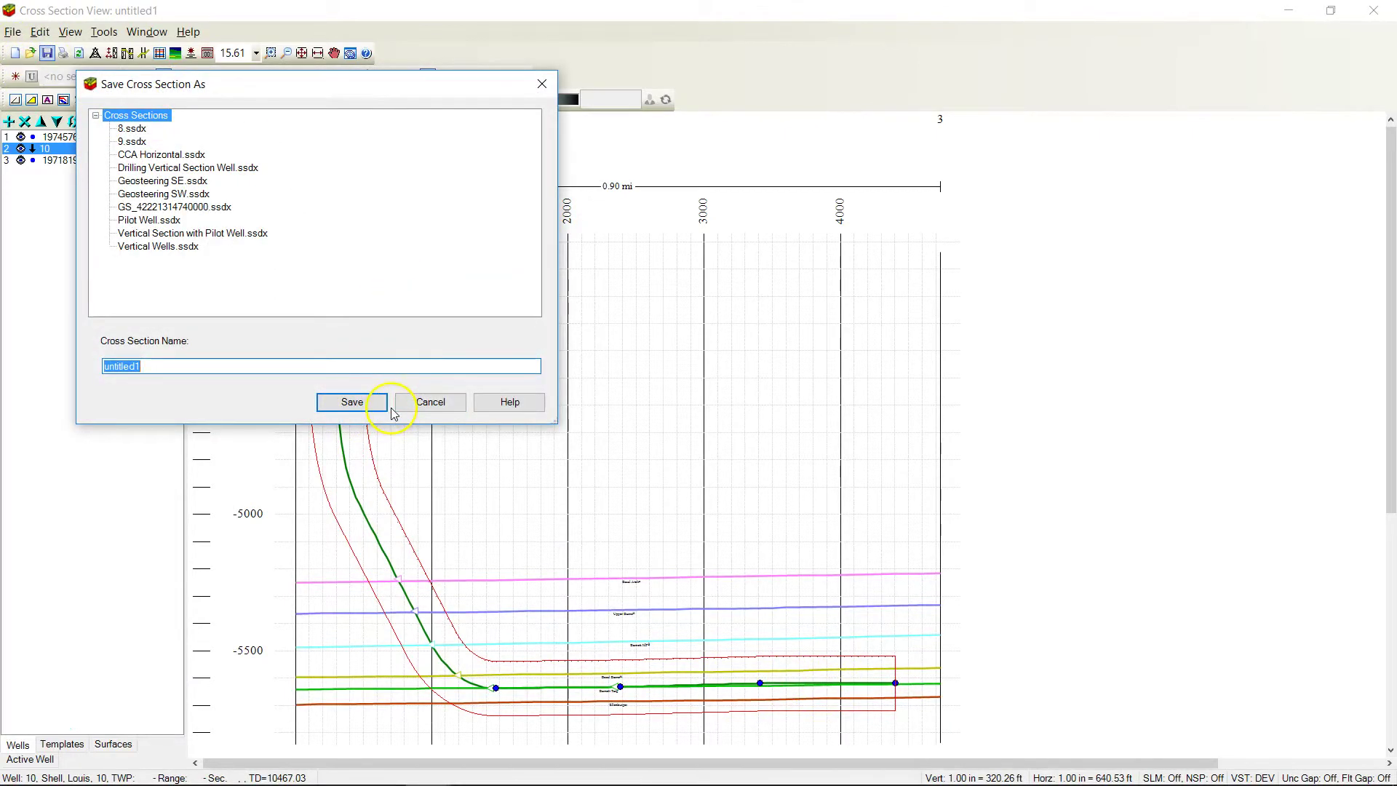
{"action": "left_click", "coordinate": [353, 403]}
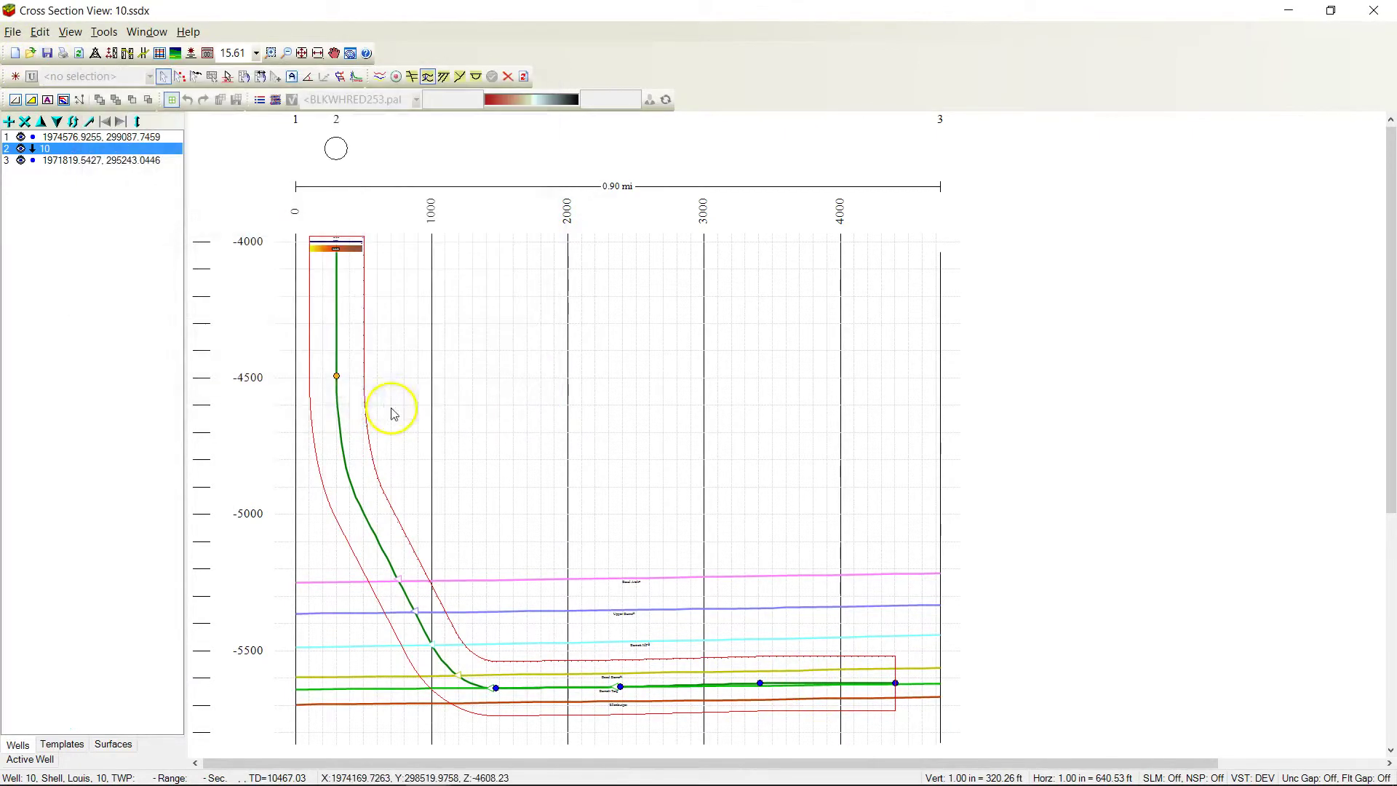
{"action": "left_click", "coordinate": [283, 101]}
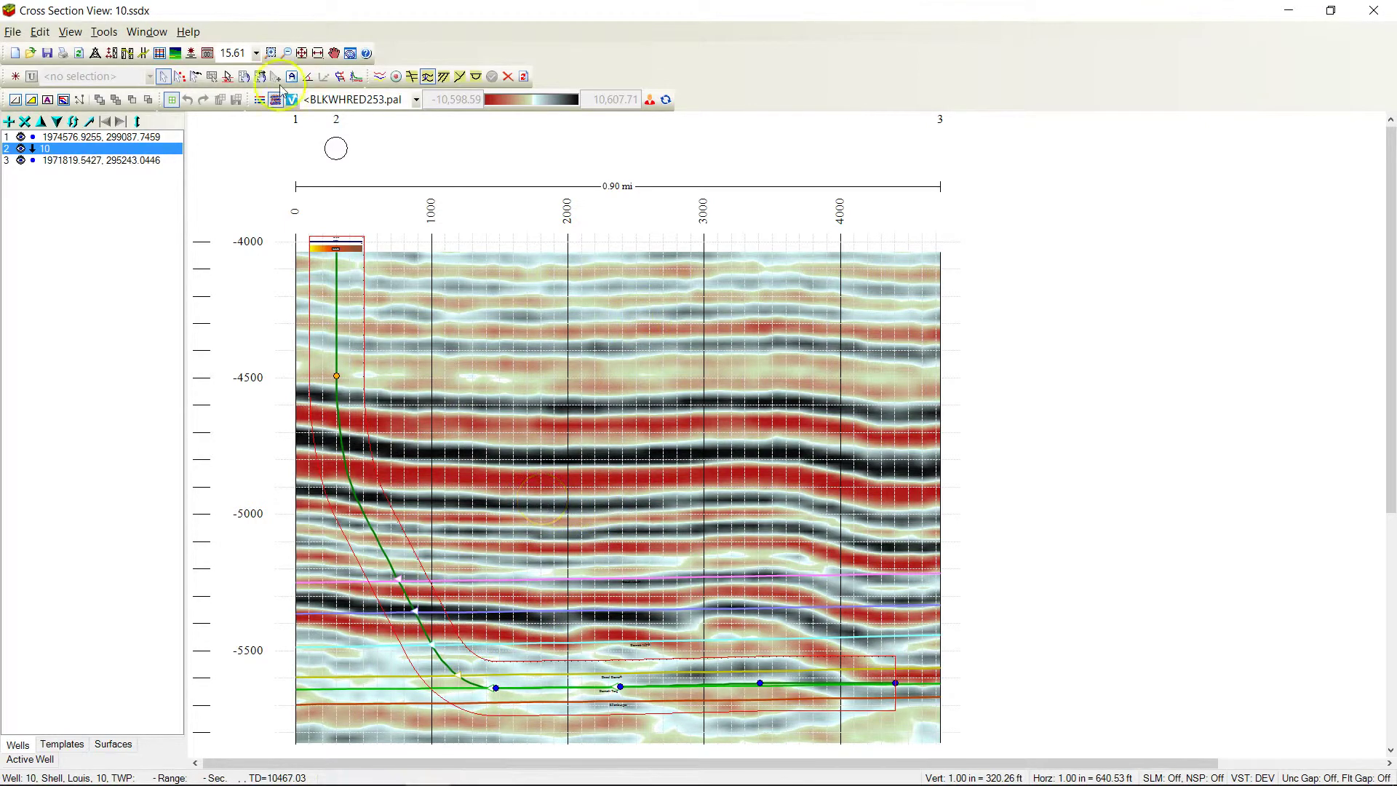
{"action": "left_click", "coordinate": [1313, 13]}
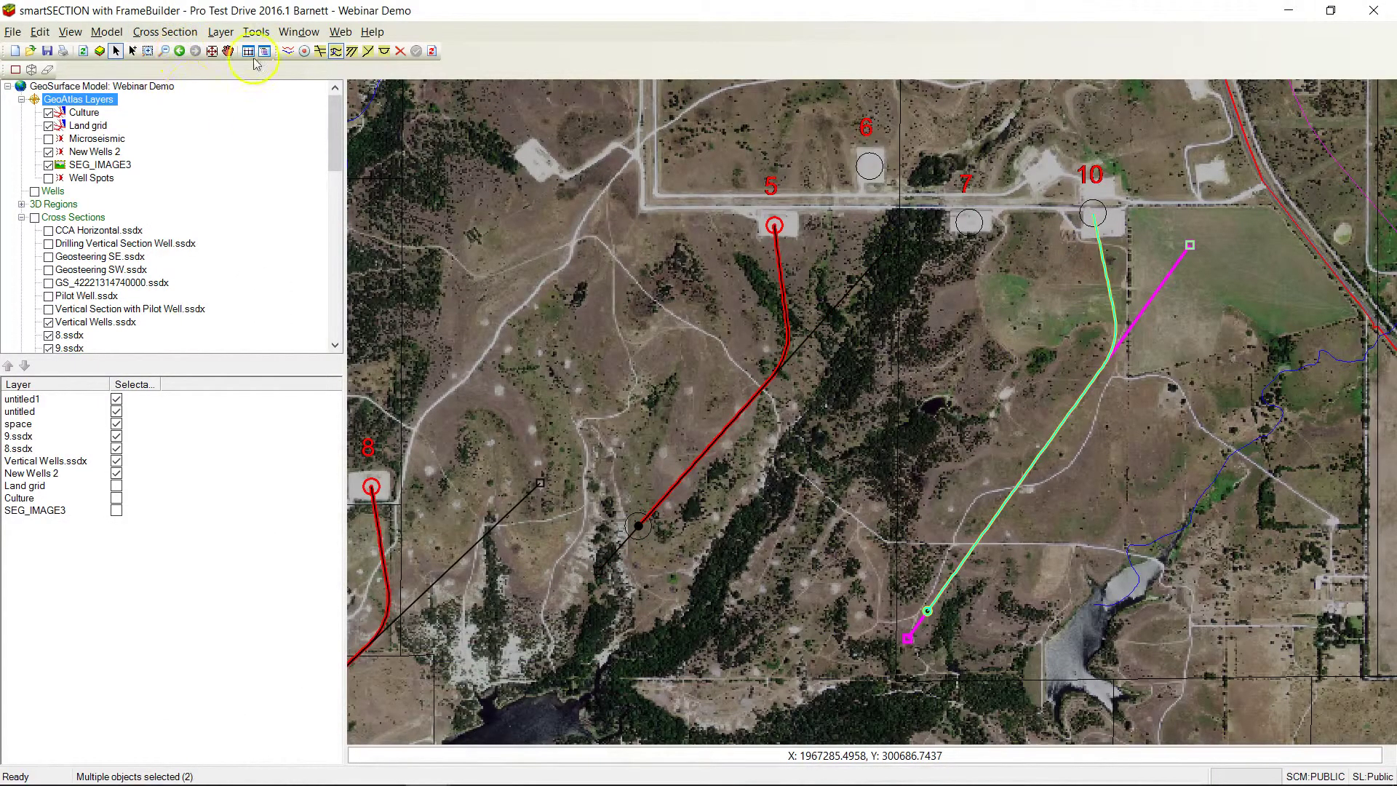
Define a new cross section through well 7 on the map, running northeast to southwest between two X/Y points beside well 10's section.
{"action": "left_click", "coordinate": [165, 31]}
{"action": "left_click", "coordinate": [193, 116]}
{"action": "left_click", "coordinate": [1057, 267]}
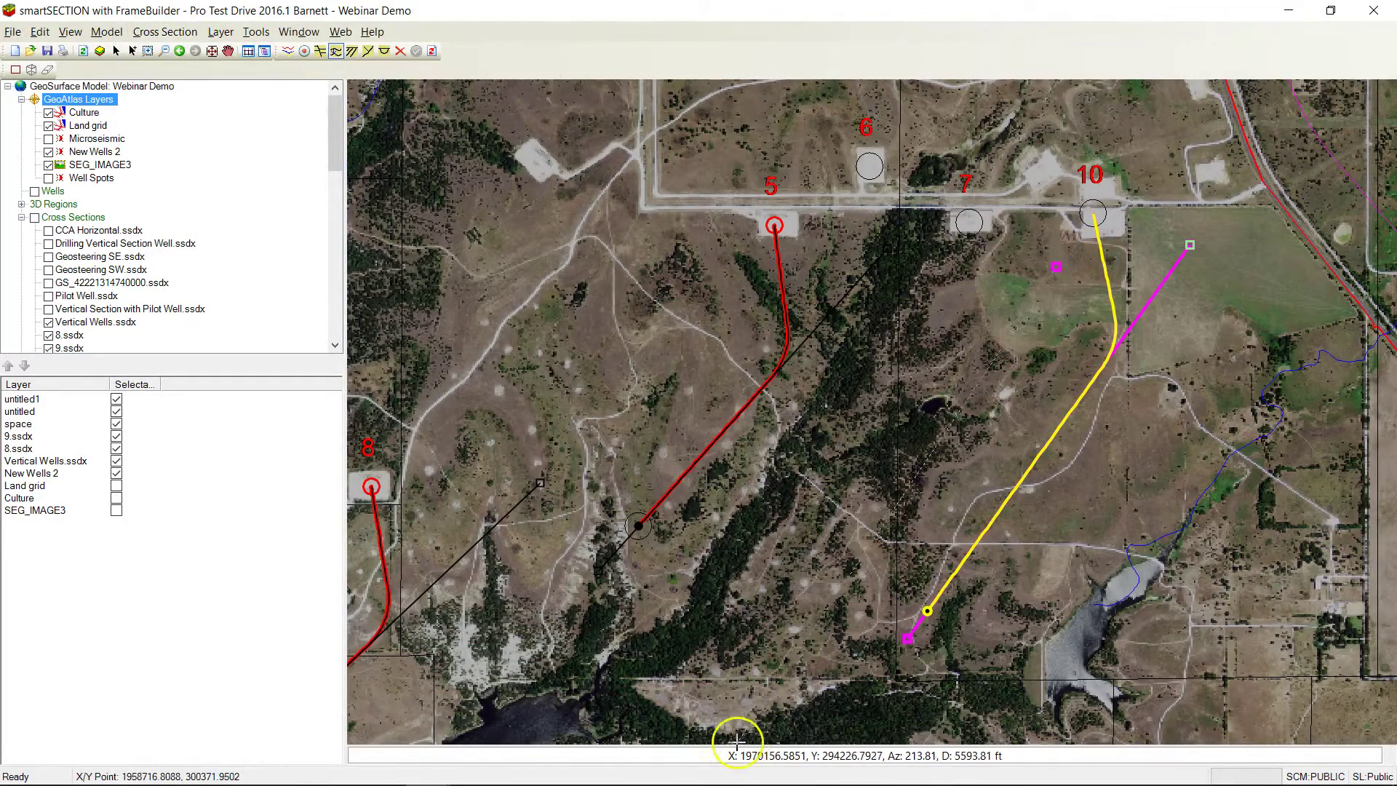
{"action": "left_click", "coordinate": [741, 682]}
{"action": "right_click", "coordinate": [795, 690]}
{"action": "left_click", "coordinate": [796, 694]}
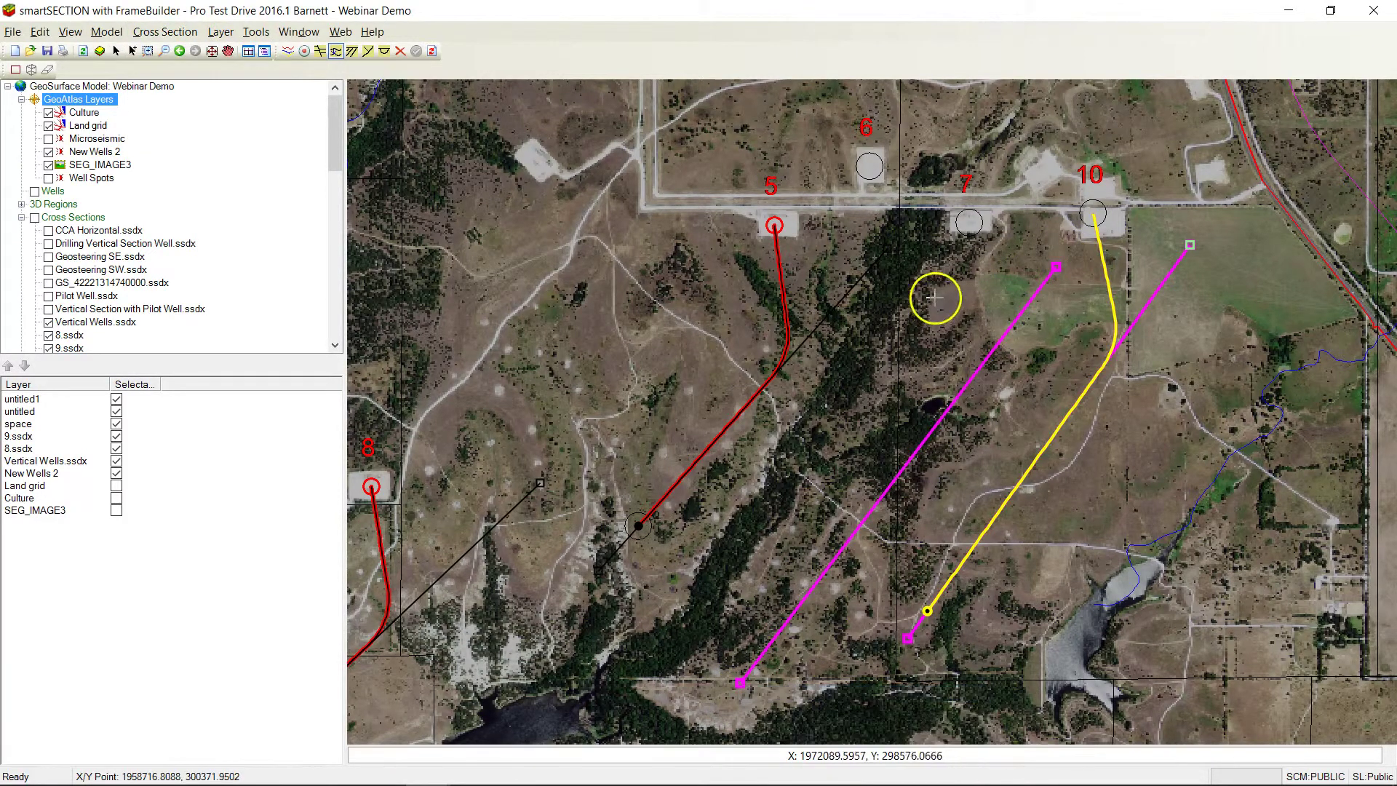
{"action": "right_click", "coordinate": [975, 221]}
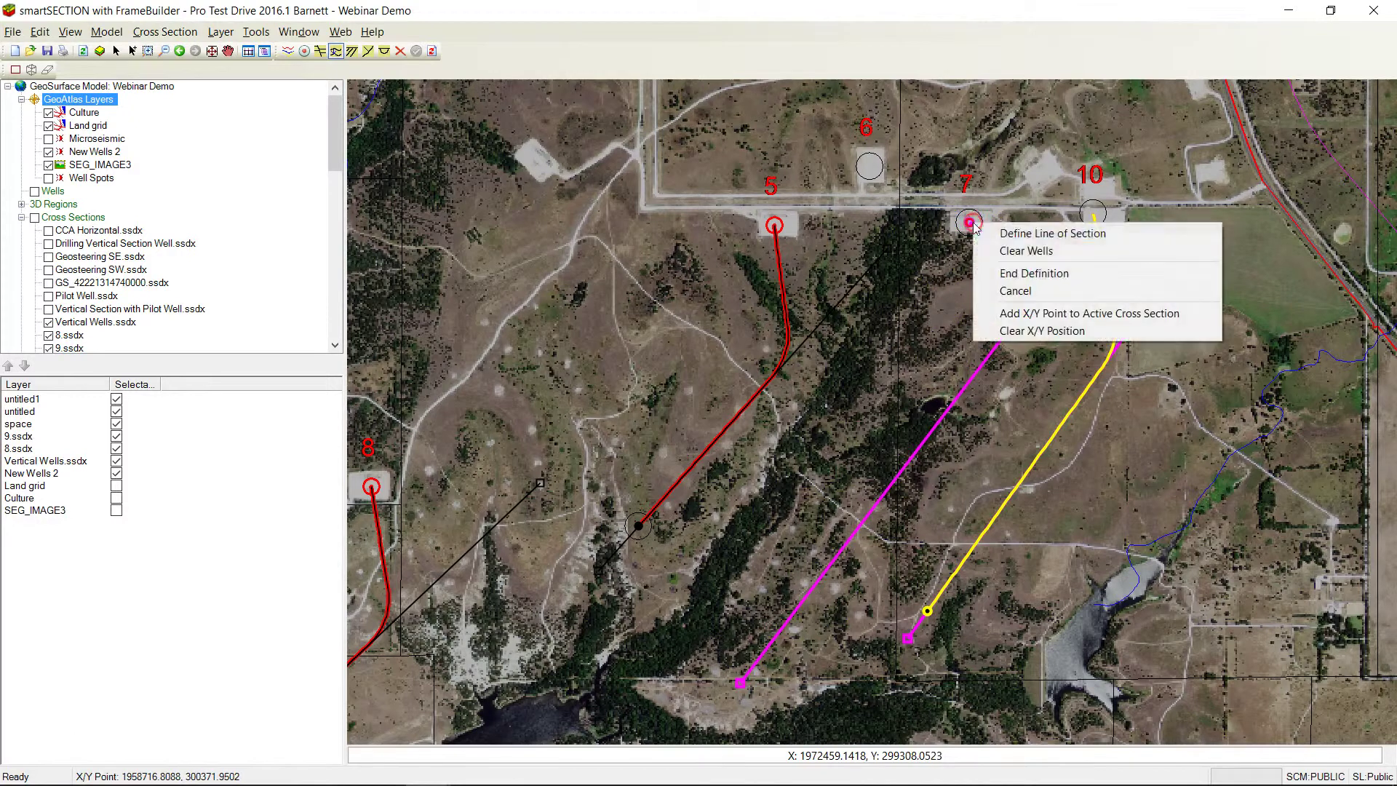
{"action": "left_click", "coordinate": [1019, 271]}
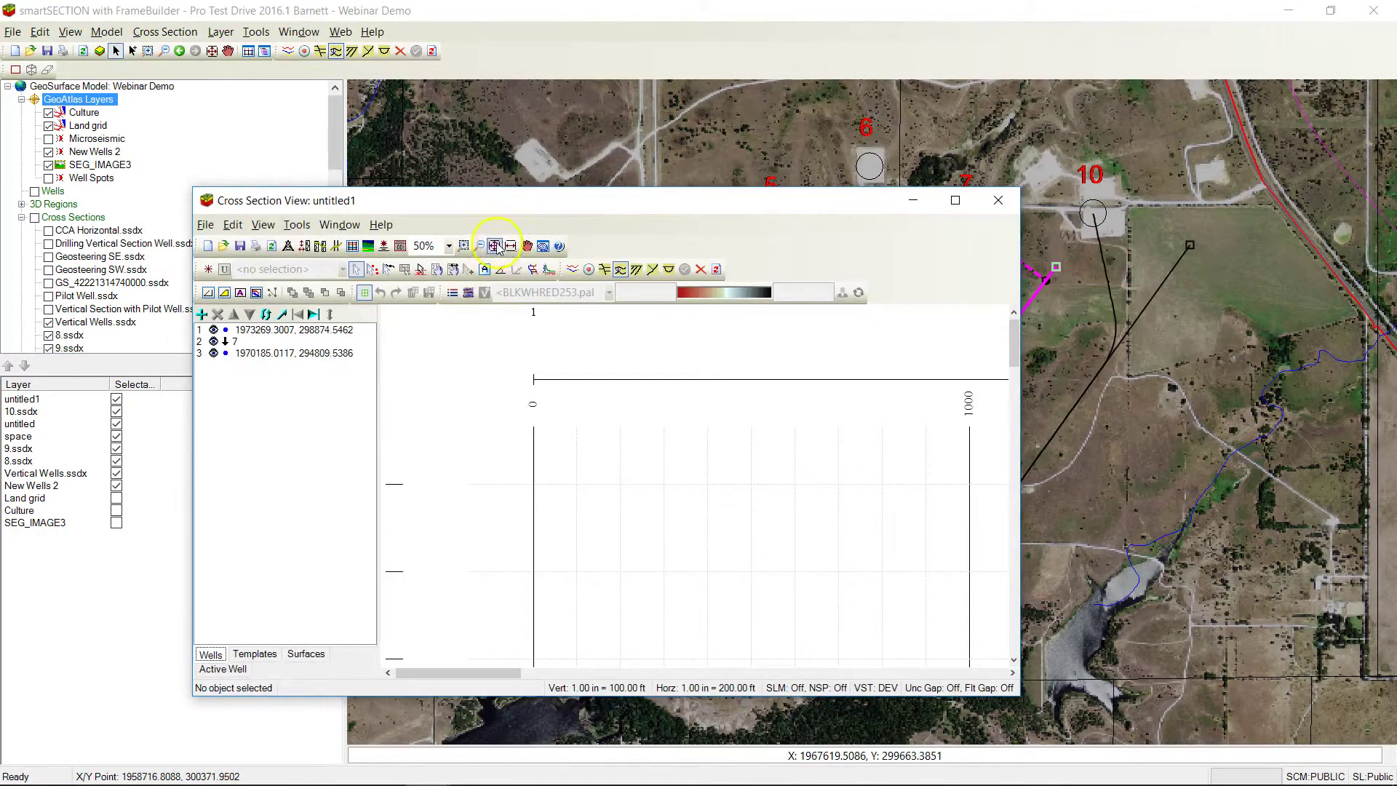
Show the full new cross section in a maximized window and apply the Web Demo template.
{"action": "left_click", "coordinate": [495, 246]}
{"action": "double_click", "coordinate": [516, 204]}
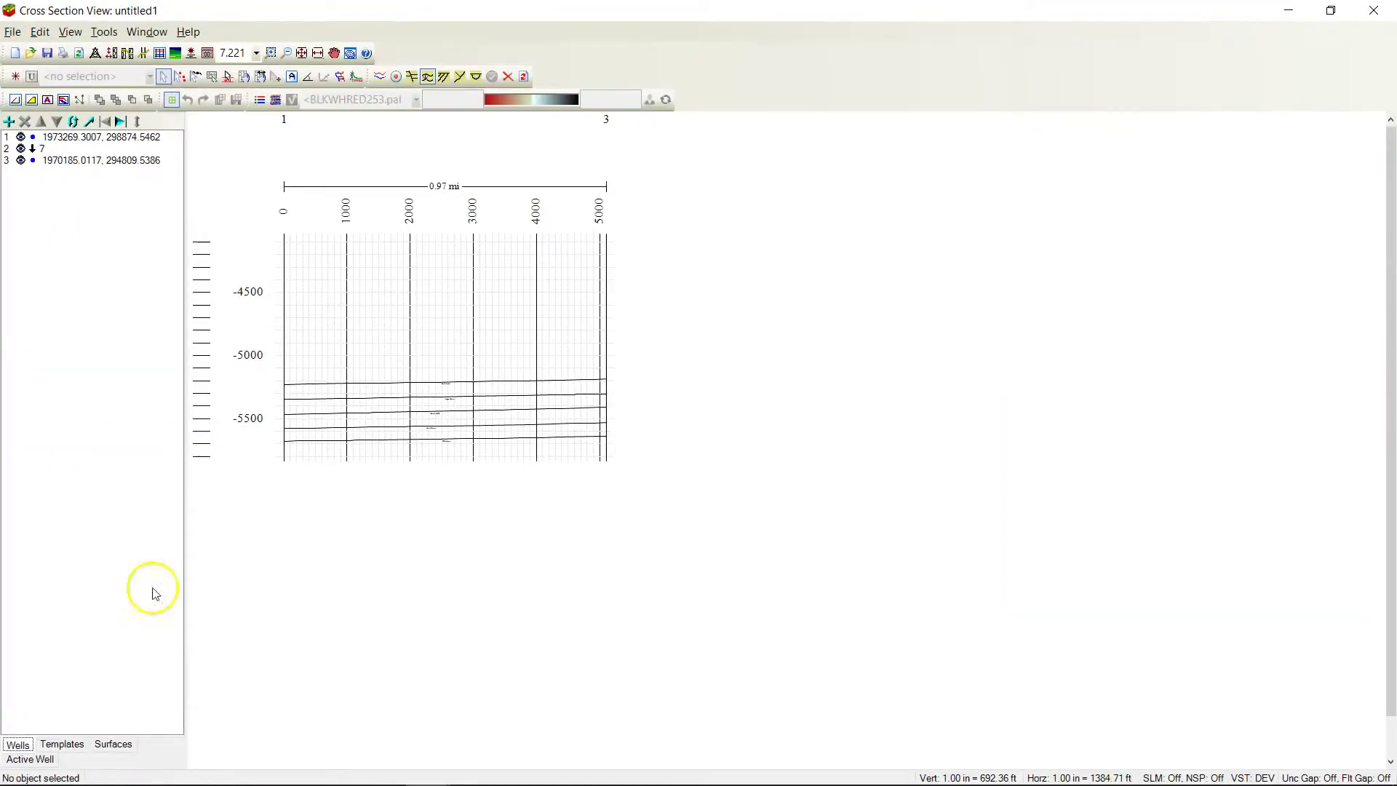
{"action": "left_click", "coordinate": [89, 742]}
{"action": "left_click", "coordinate": [102, 177]}
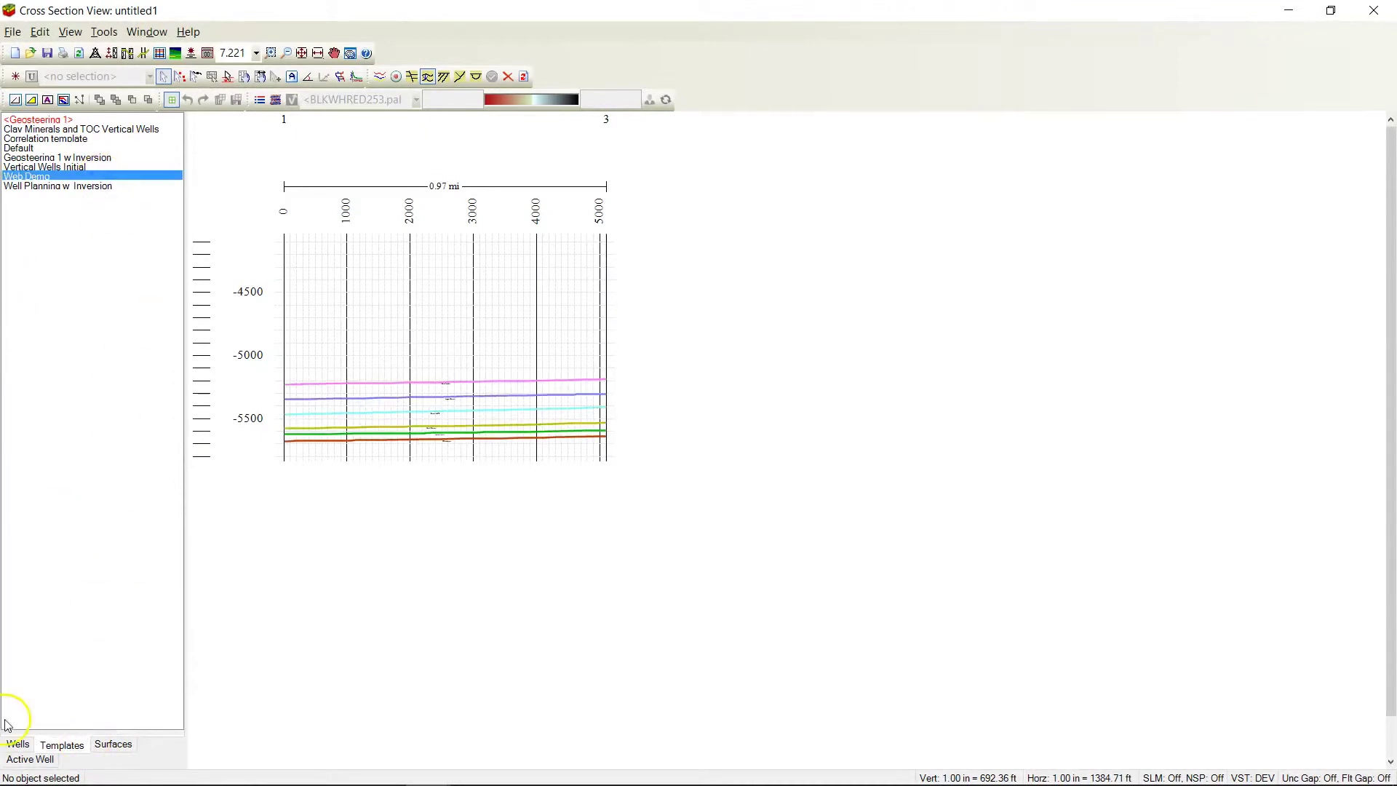
Plan well 7's horizontal path along the green Barnett target surface, from about 2600 ft to 4500 ft along the section.
{"action": "left_click", "coordinate": [15, 744]}
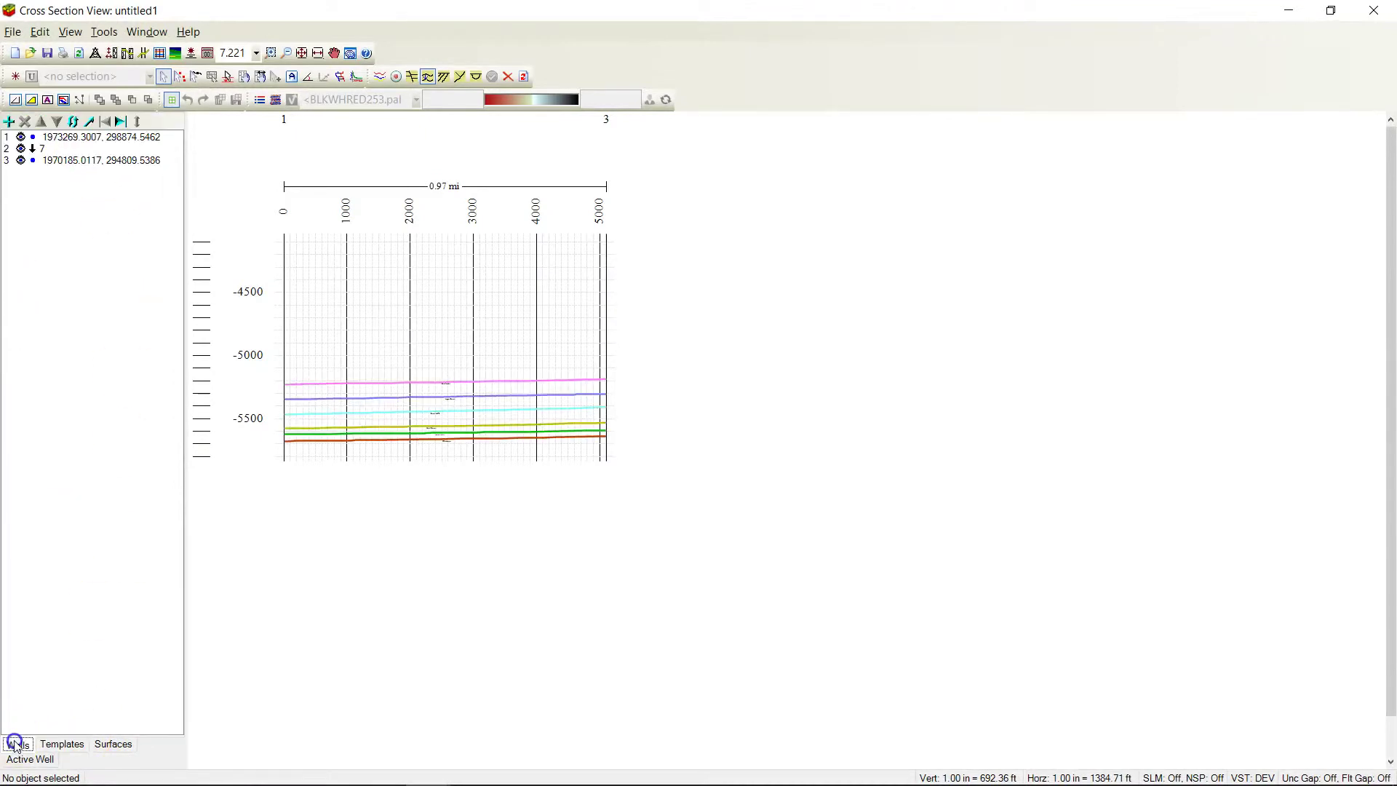
{"action": "left_click", "coordinate": [274, 55]}
{"action": "left_click", "coordinate": [461, 437]}
{"action": "left_click", "coordinate": [528, 465]}
{"action": "left_click", "coordinate": [579, 498]}
{"action": "left_click", "coordinate": [631, 550]}
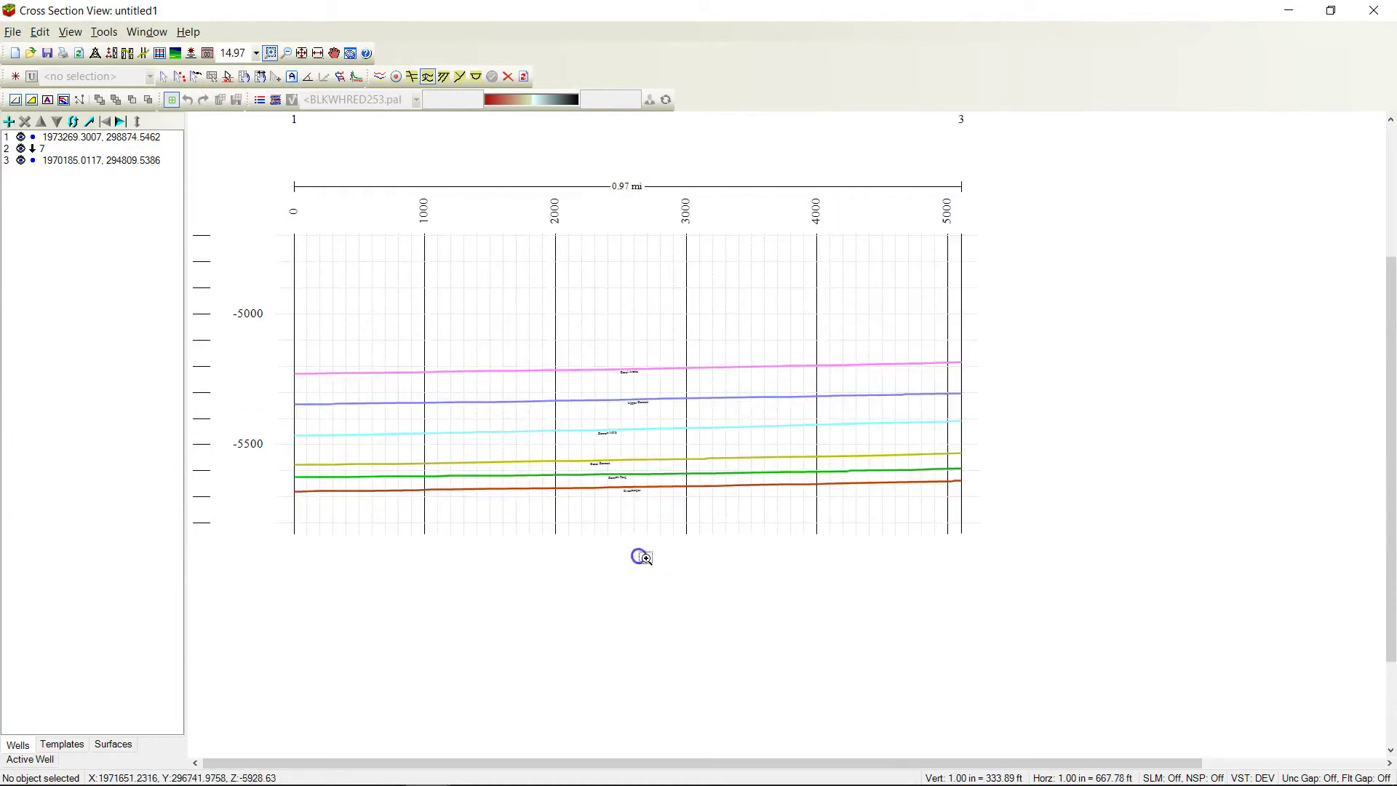
{"action": "left_click_drag", "start_coordinate": [716, 546], "coordinate": [742, 523]}
{"action": "left_click", "coordinate": [331, 50]}
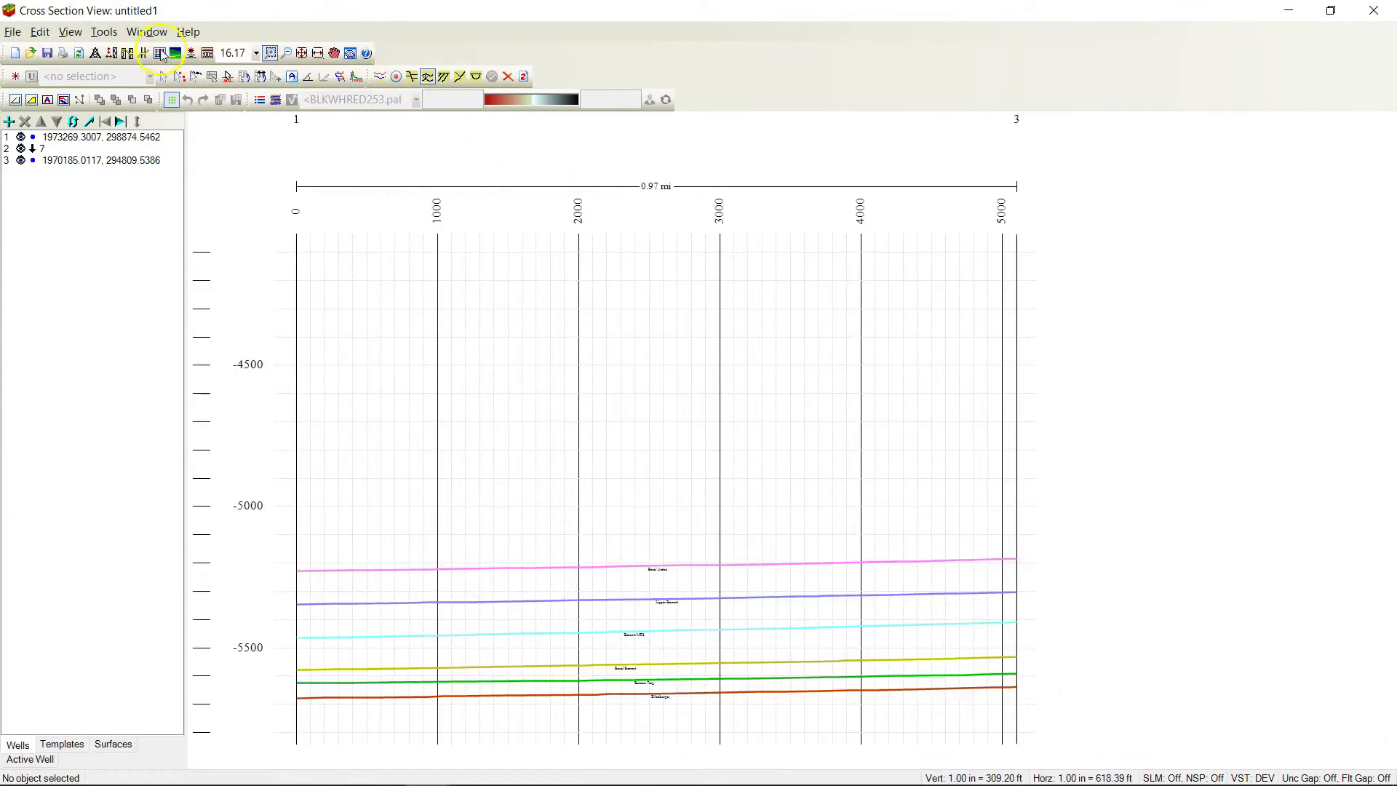
{"action": "left_click", "coordinate": [48, 152]}
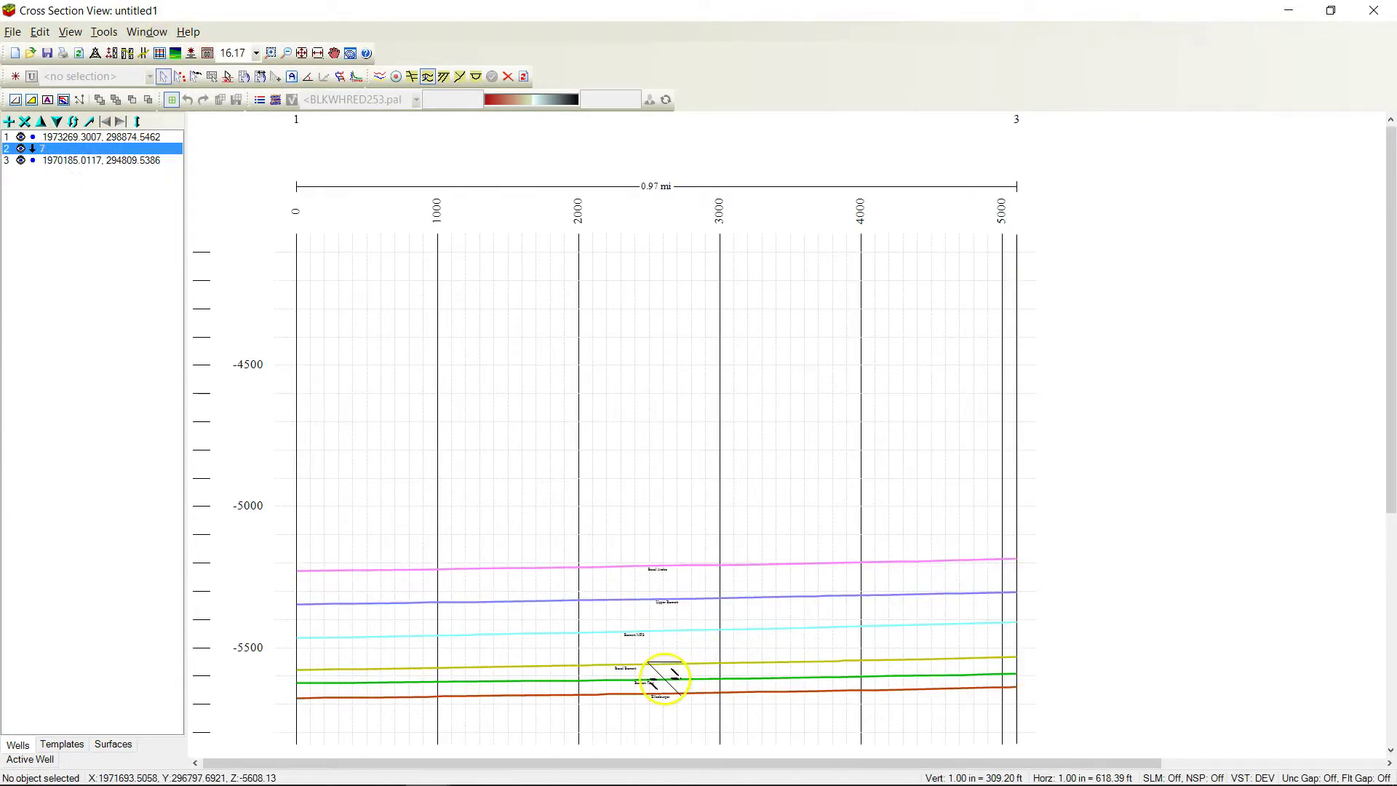
{"action": "left_click", "coordinate": [770, 678]}
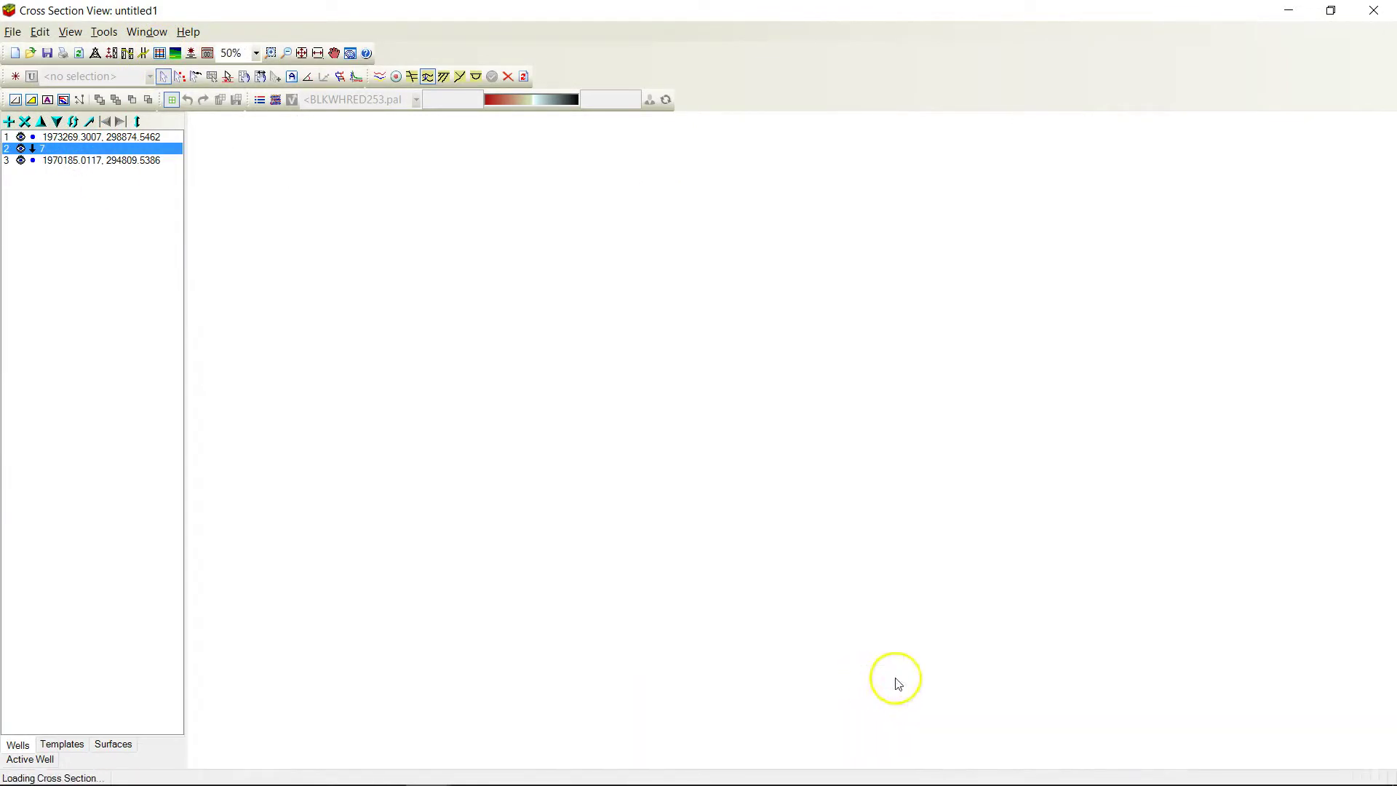
{"action": "left_click", "coordinate": [935, 692]}
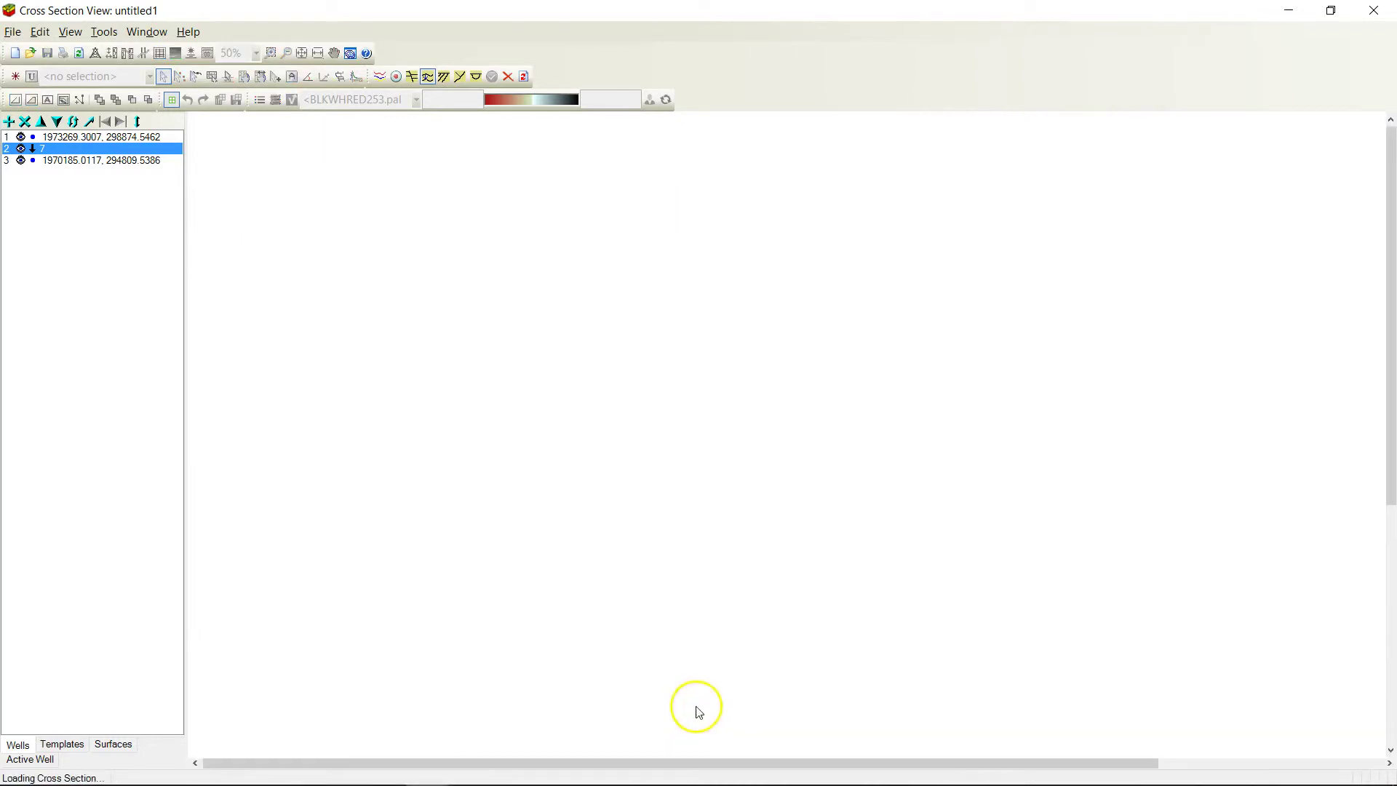
Save well 7's cross section under the name 7.
{"action": "left_click_drag", "start_coordinate": [713, 10], "coordinate": [874, 224]}
{"action": "left_click", "coordinate": [476, 261]}
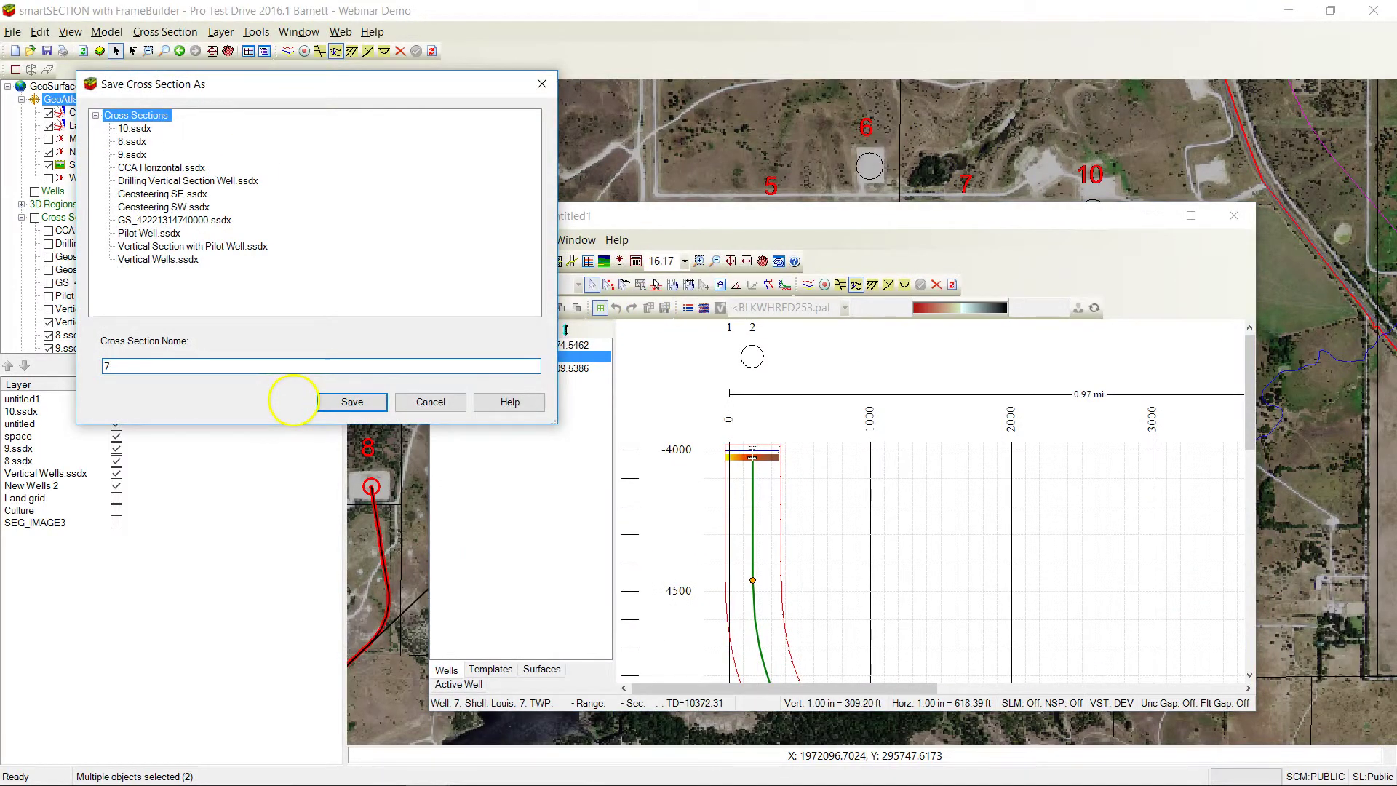
{"action": "key", "text": "Return"}
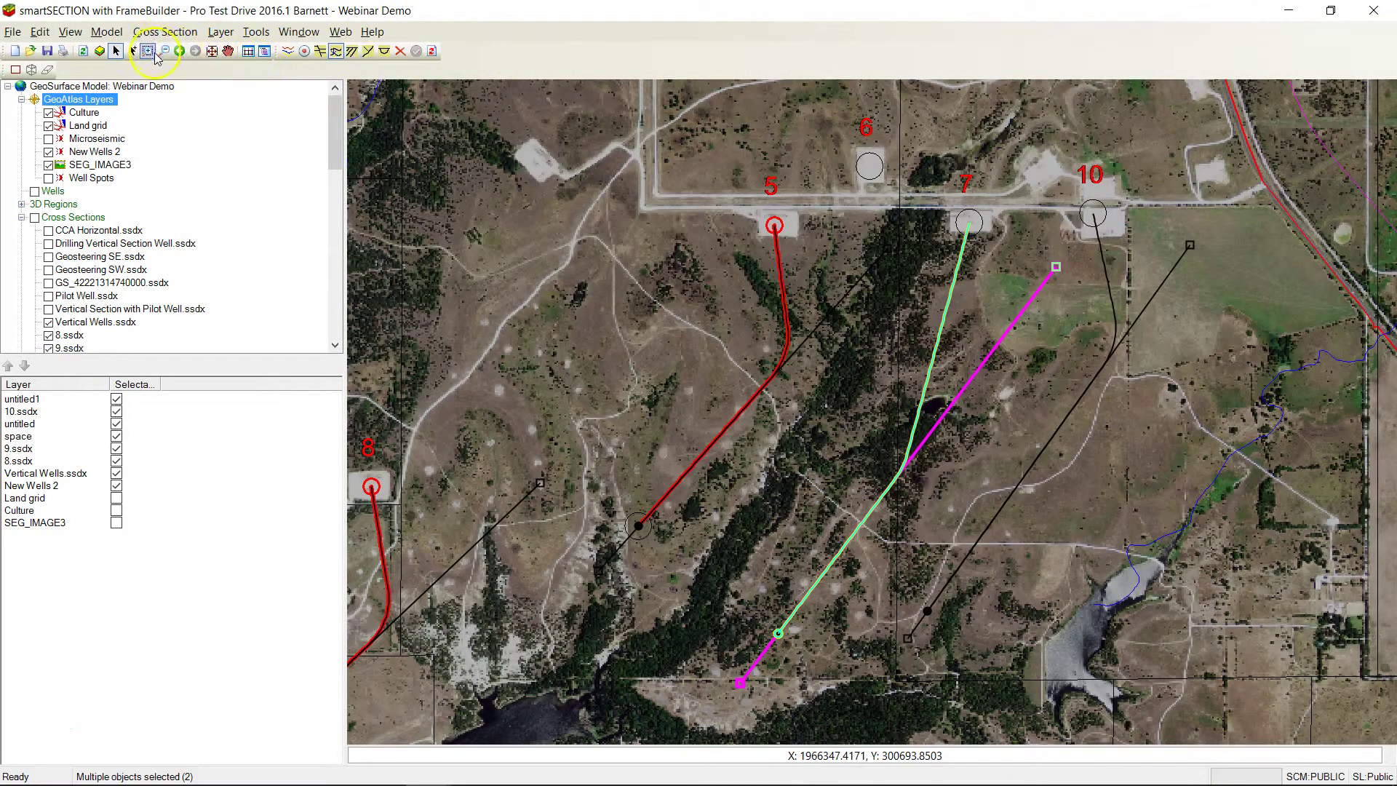
Select the existing 3D region enclosing the planned wells on the map and open it in Pro 3D.
{"action": "left_click", "coordinate": [163, 53]}
{"action": "left_click", "coordinate": [928, 556]}
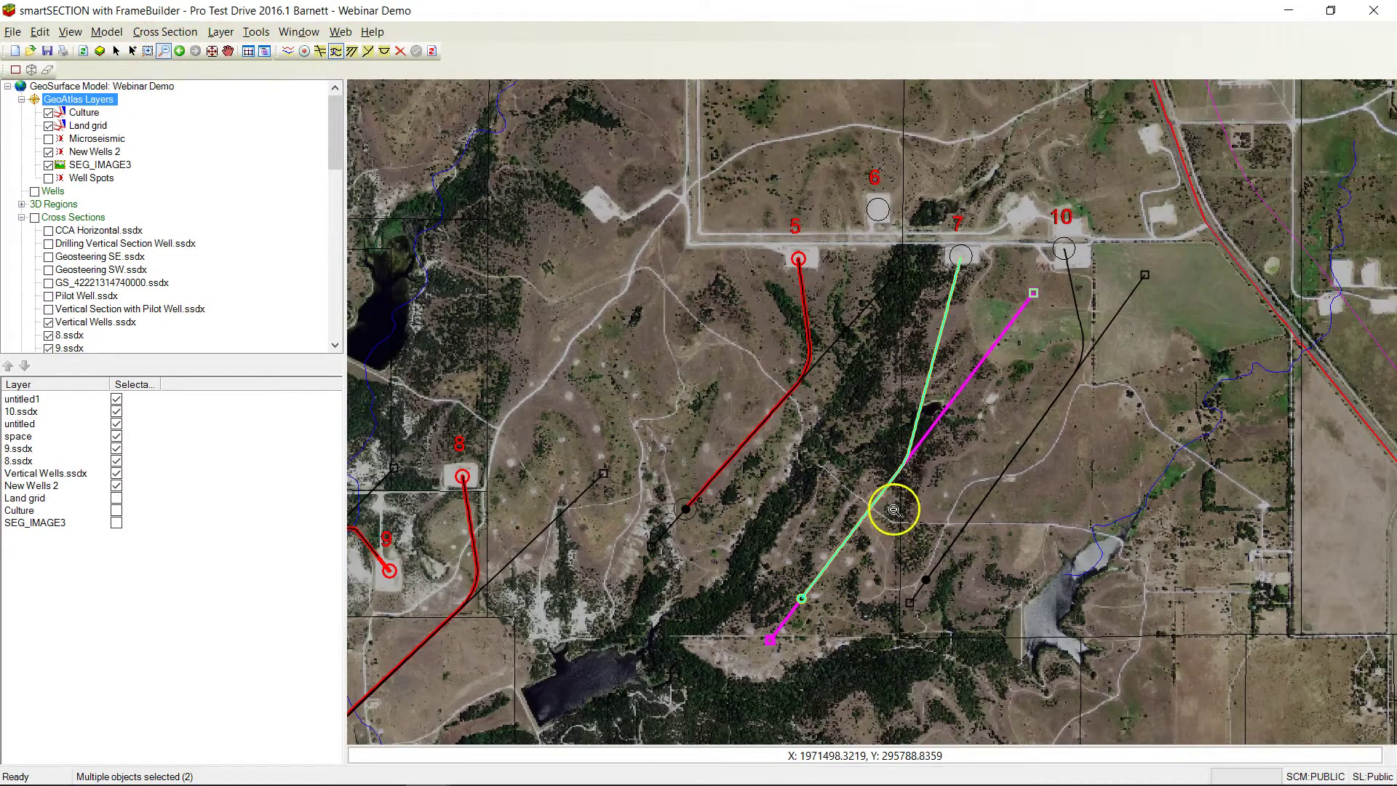
{"action": "left_click", "coordinate": [878, 493]}
{"action": "left_click", "coordinate": [882, 513]}
{"action": "left_click", "coordinate": [910, 579]}
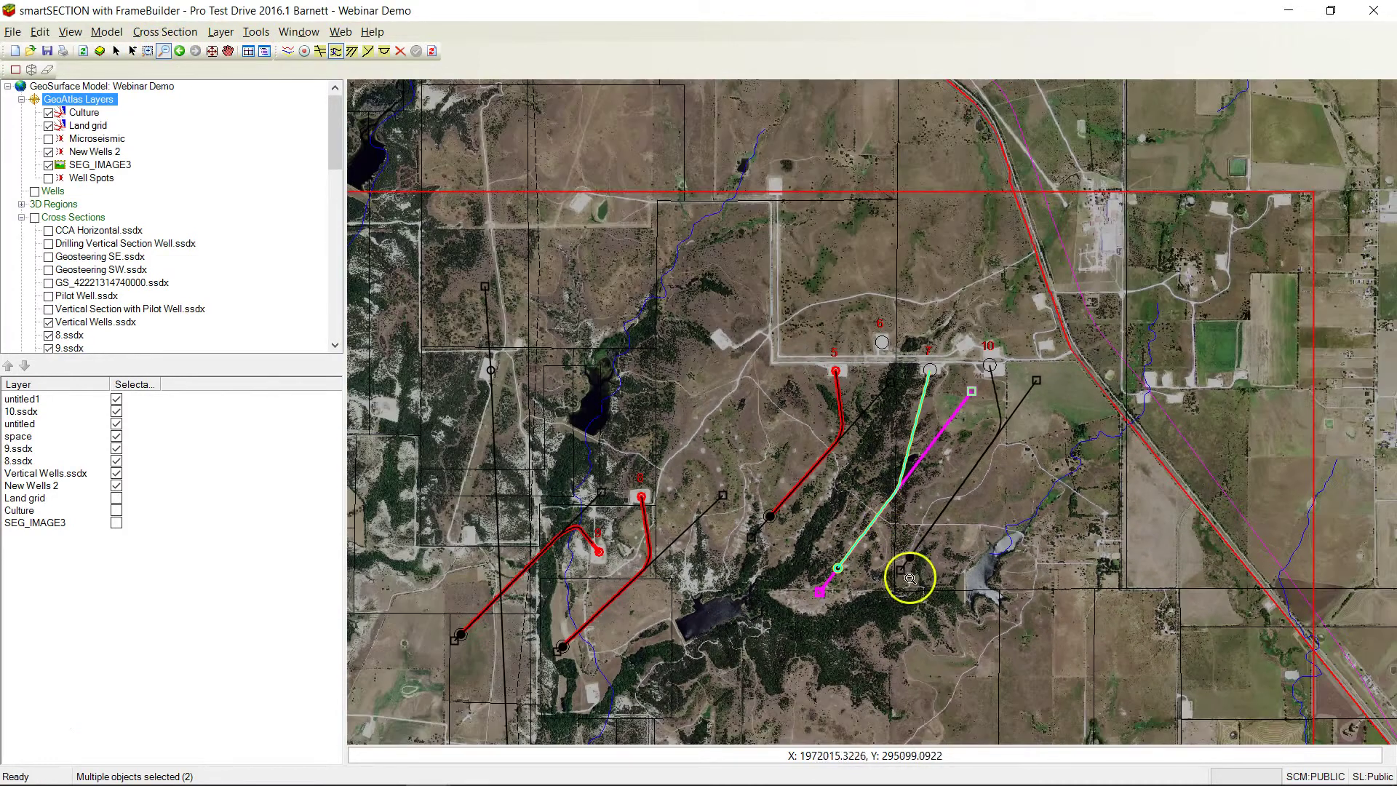
{"action": "left_click", "coordinate": [906, 611]}
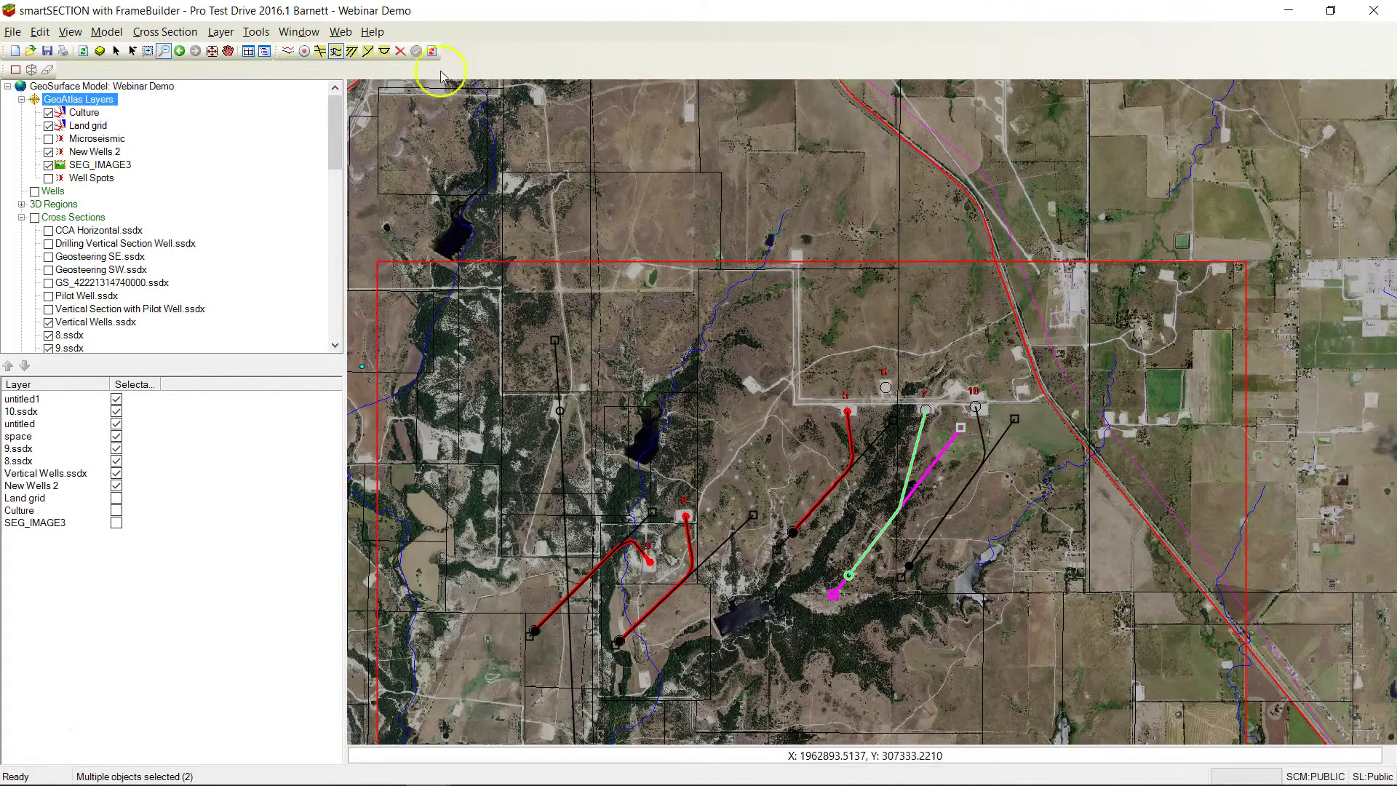
{"action": "left_click", "coordinate": [225, 54]}
{"action": "left_click_drag", "start_coordinate": [973, 319], "coordinate": [965, 195]}
{"action": "left_click_drag", "start_coordinate": [1002, 337], "coordinate": [1034, 295]}
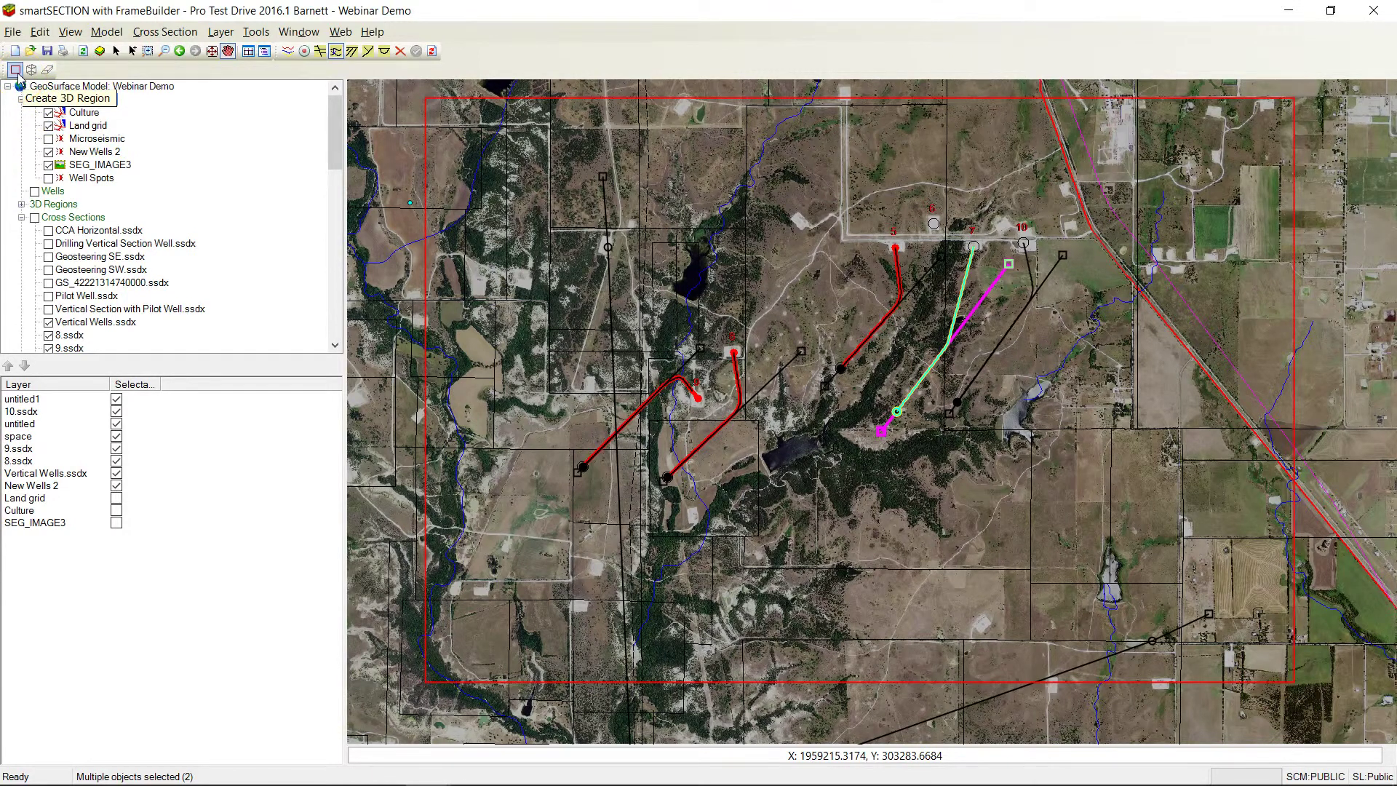
{"action": "left_click", "coordinate": [135, 50]}
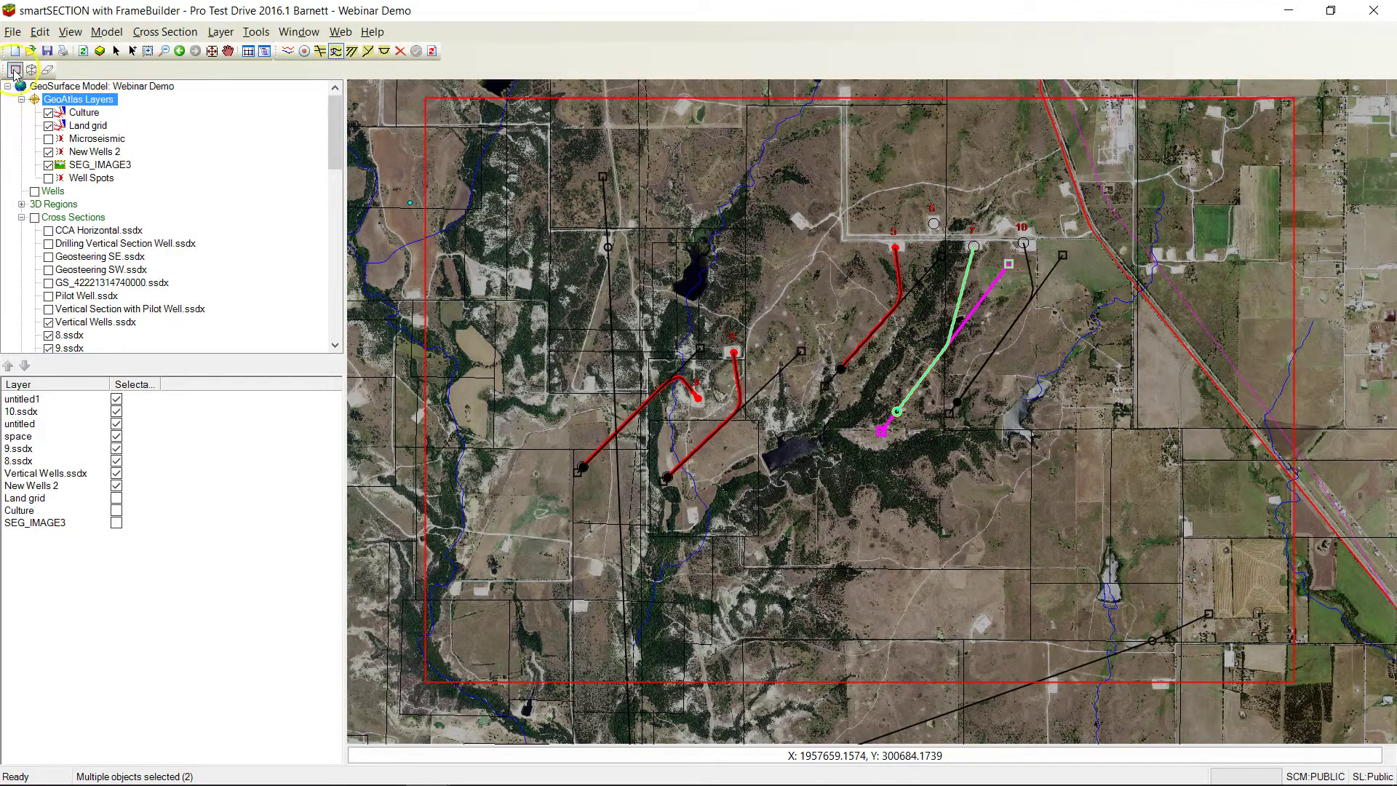
{"action": "left_click", "coordinate": [429, 367]}
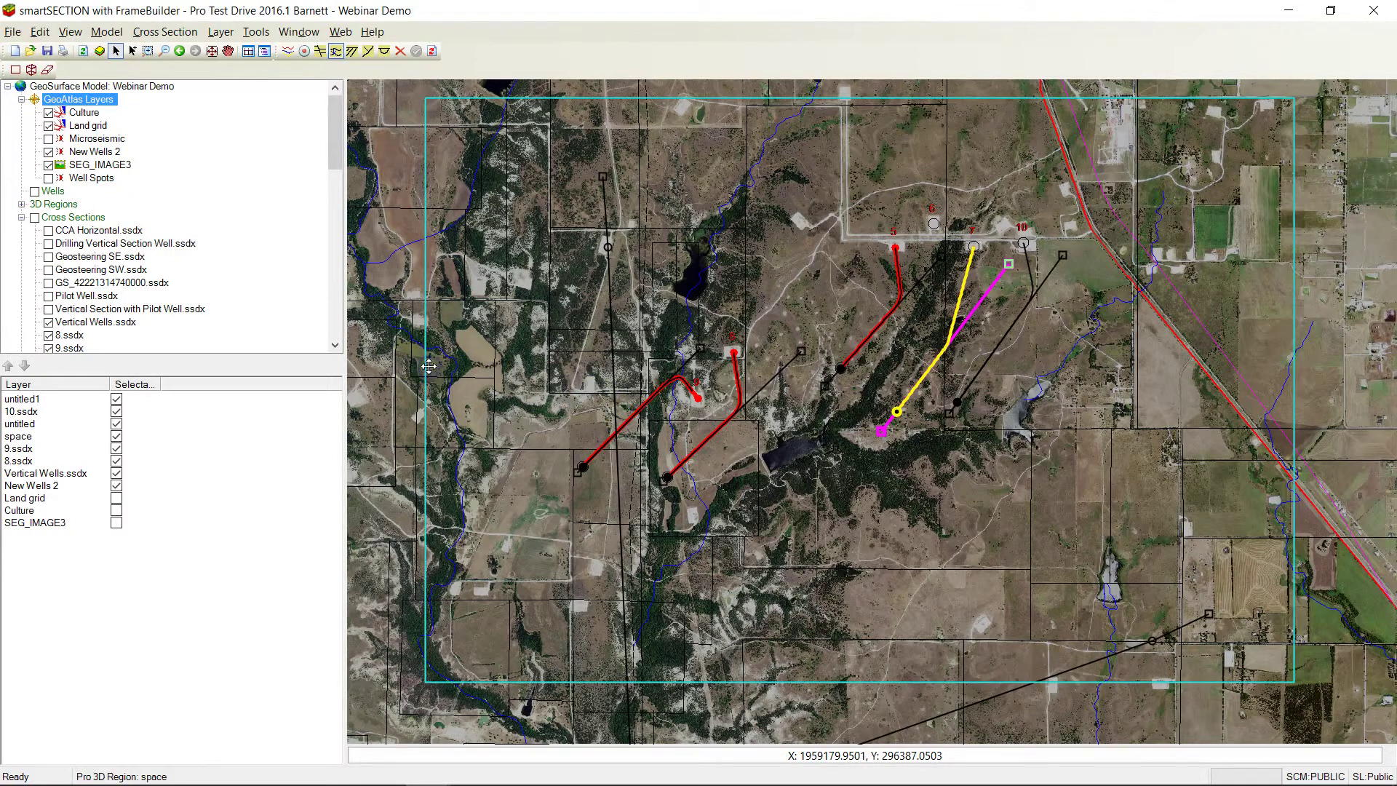
{"action": "left_click", "coordinate": [32, 70]}
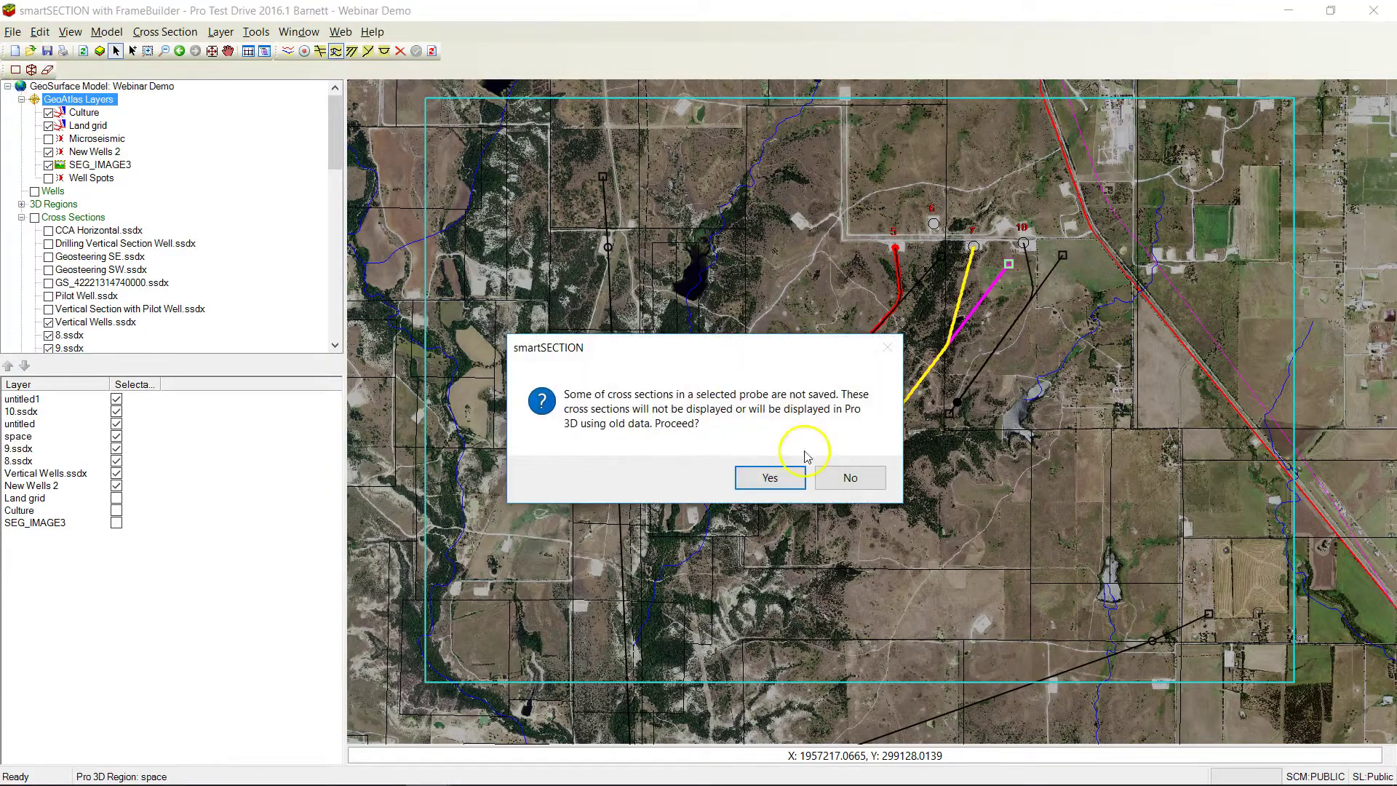
{"action": "left_click", "coordinate": [849, 476]}
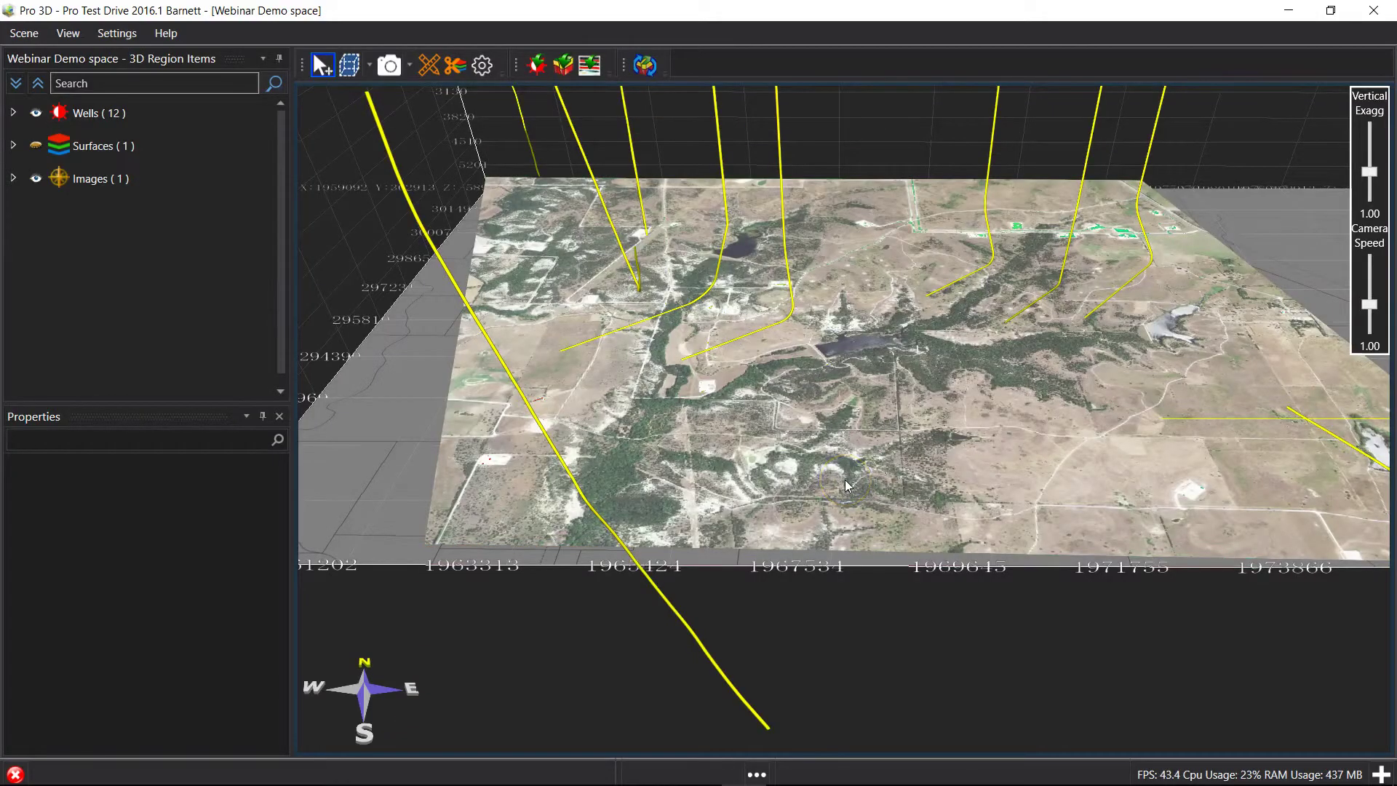
Locate the Barnett Targ surface among the Frame Builder correlation surfaces of the 3D region.
{"action": "mouse_move", "coordinate": [888, 227]}
{"action": "left_mouse_down"}
{"action": "mouse_move", "coordinate": [895, 272]}
{"action": "mouse_move", "coordinate": [898, 228]}
{"action": "mouse_move", "coordinate": [876, 232]}
{"action": "left_mouse_up"}
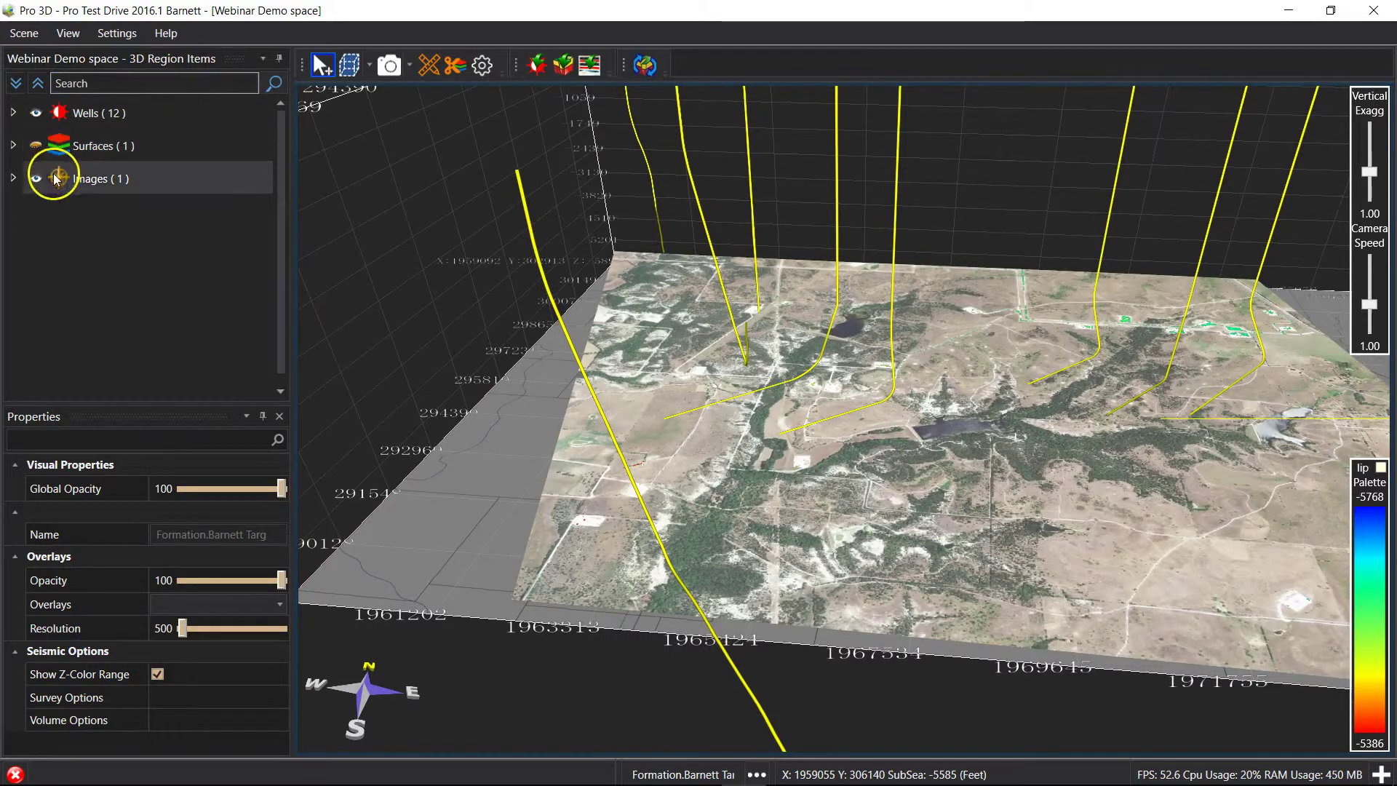
{"action": "left_click", "coordinate": [29, 180]}
{"action": "left_click", "coordinate": [13, 148]}
{"action": "left_click", "coordinate": [32, 179]}
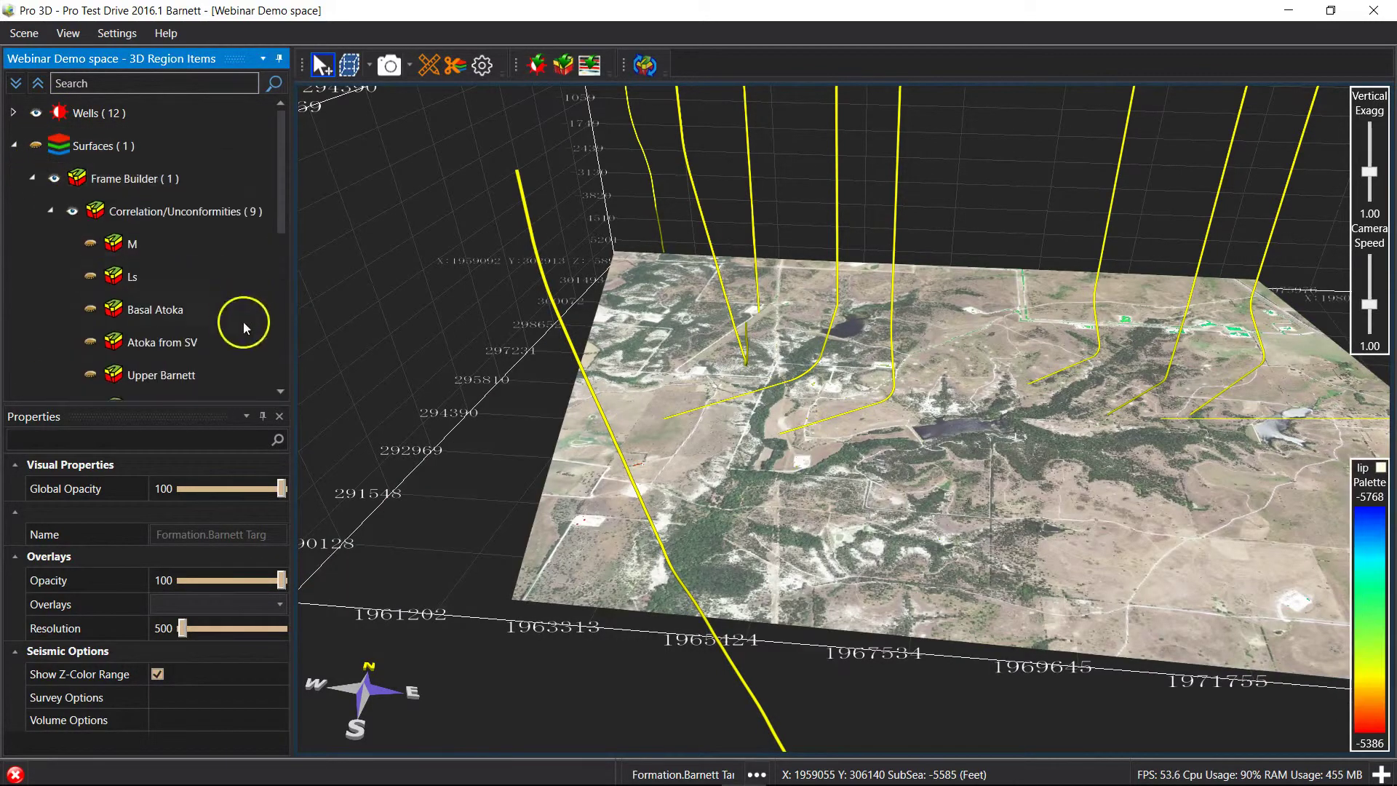
{"action": "left_click_drag", "start_coordinate": [282, 235], "coordinate": [285, 287]}
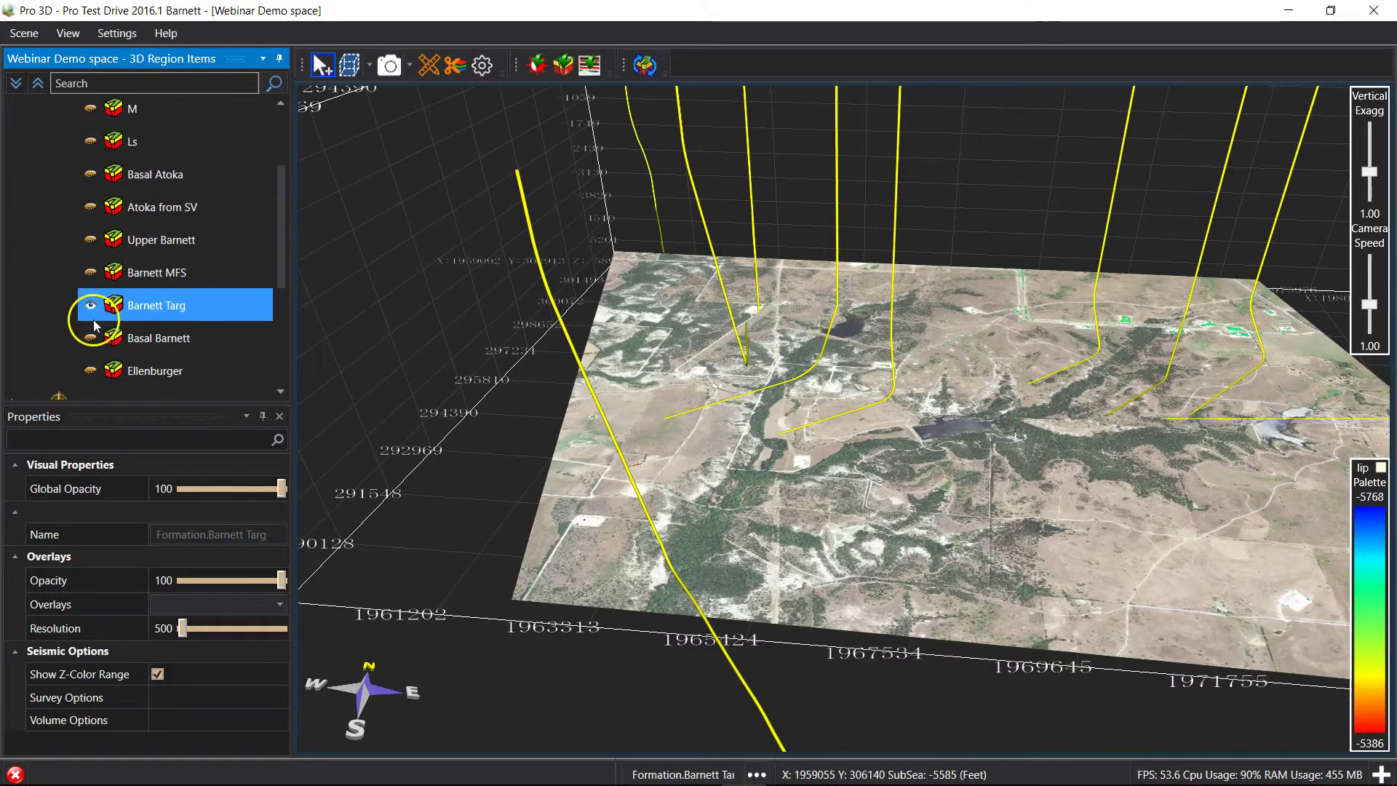
Examine the planned well paths over the Barnett Targ surface in 3D and compare them with the smartSECTION map.
{"action": "double_click", "coordinate": [976, 490]}
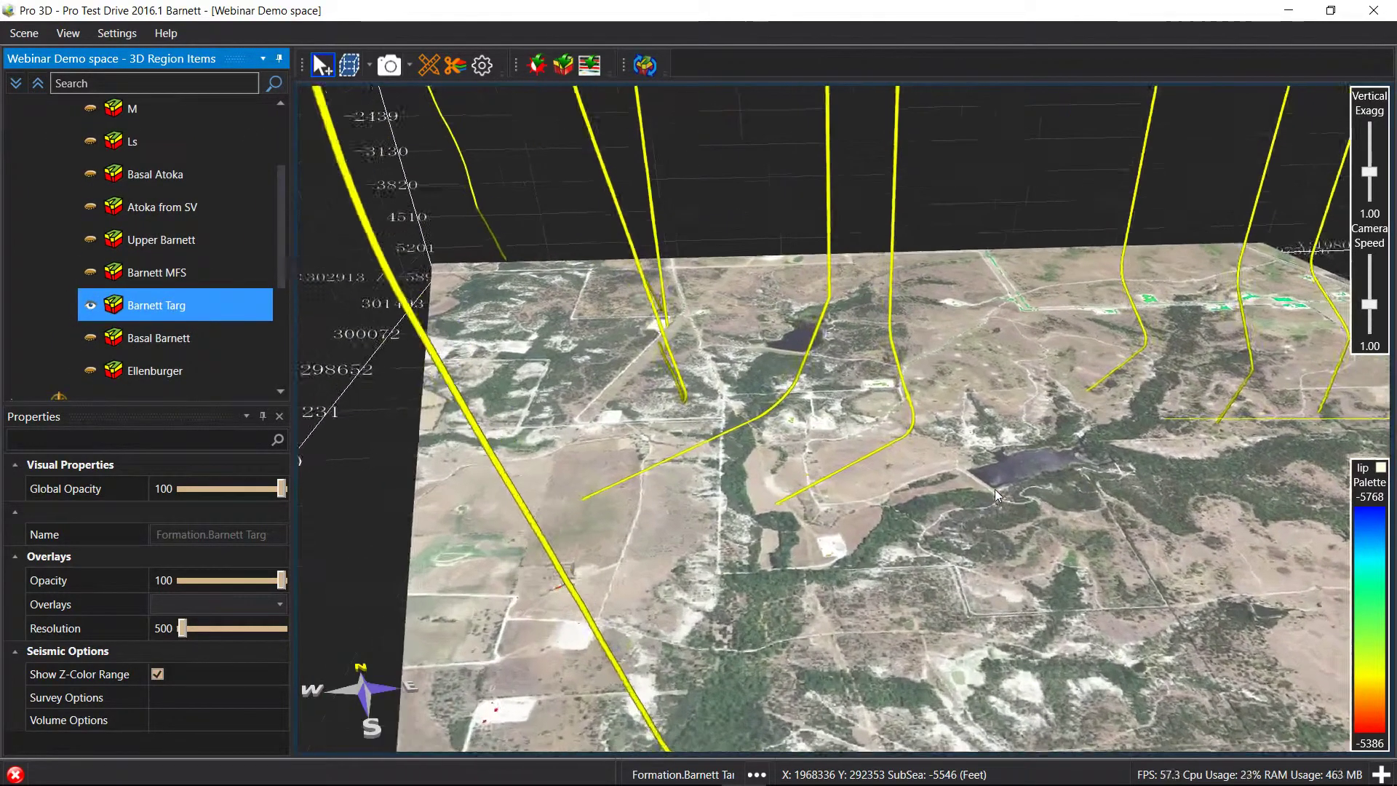
{"action": "left_click_drag", "start_coordinate": [996, 496], "coordinate": [991, 540]}
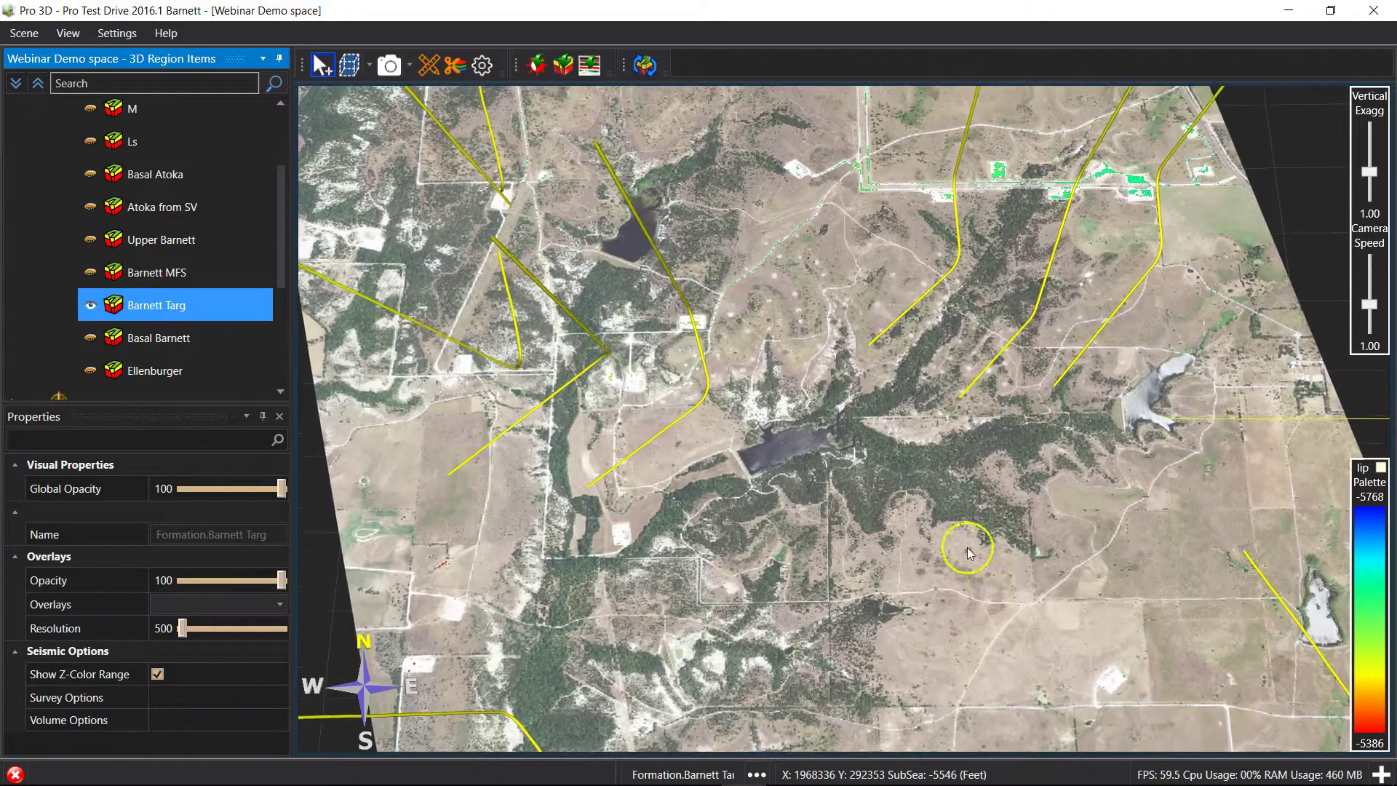
{"action": "mouse_move", "coordinate": [593, 780]}
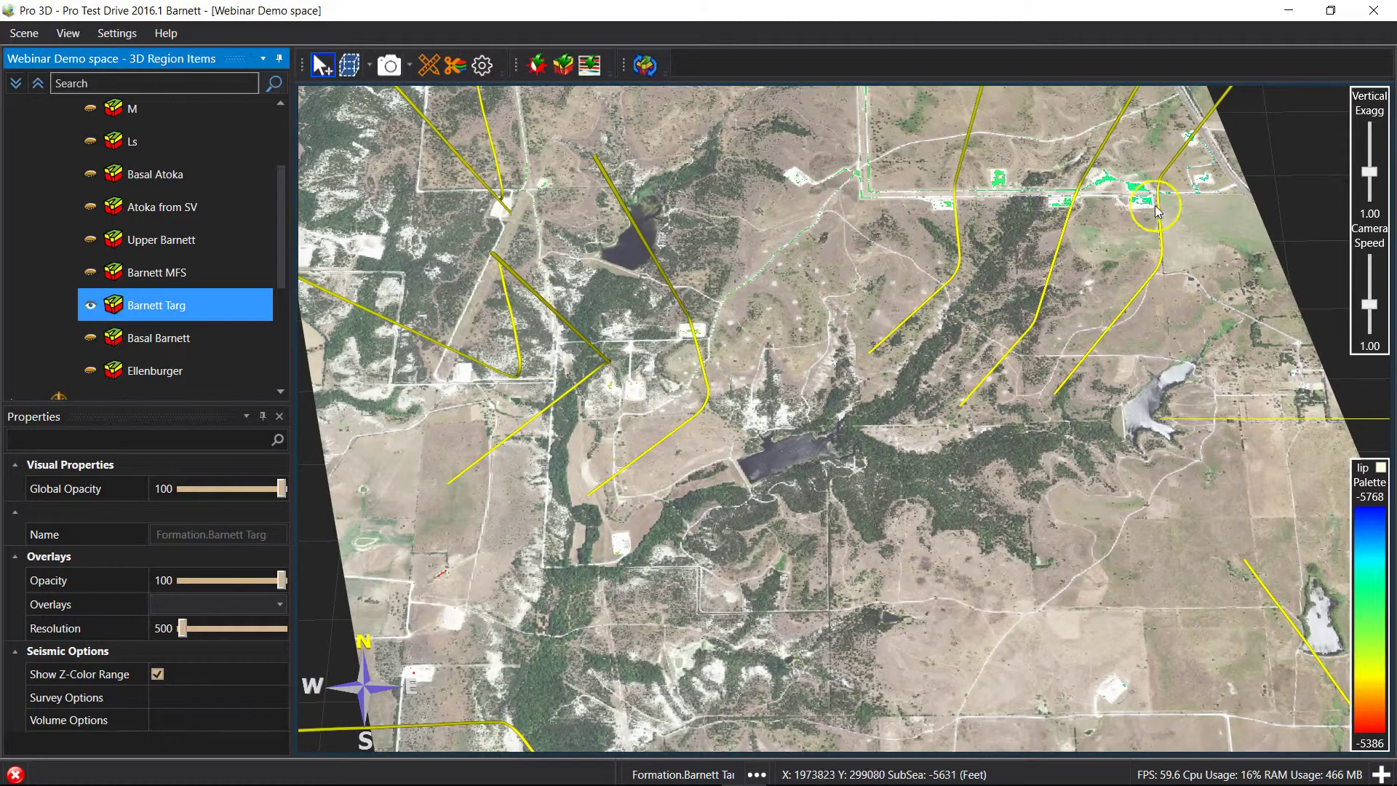
{"action": "left_click", "coordinate": [424, 773]}
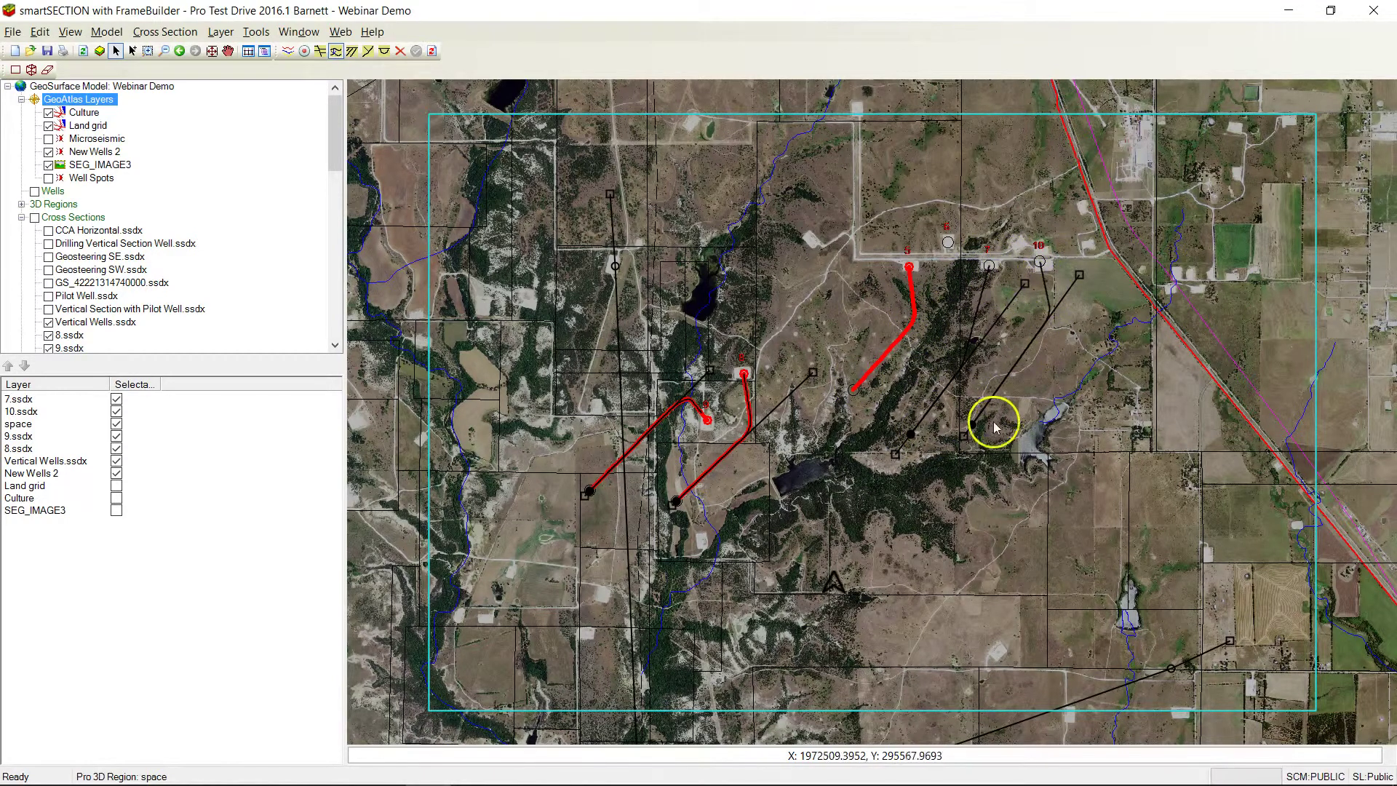
{"action": "left_click", "coordinate": [1281, 10]}
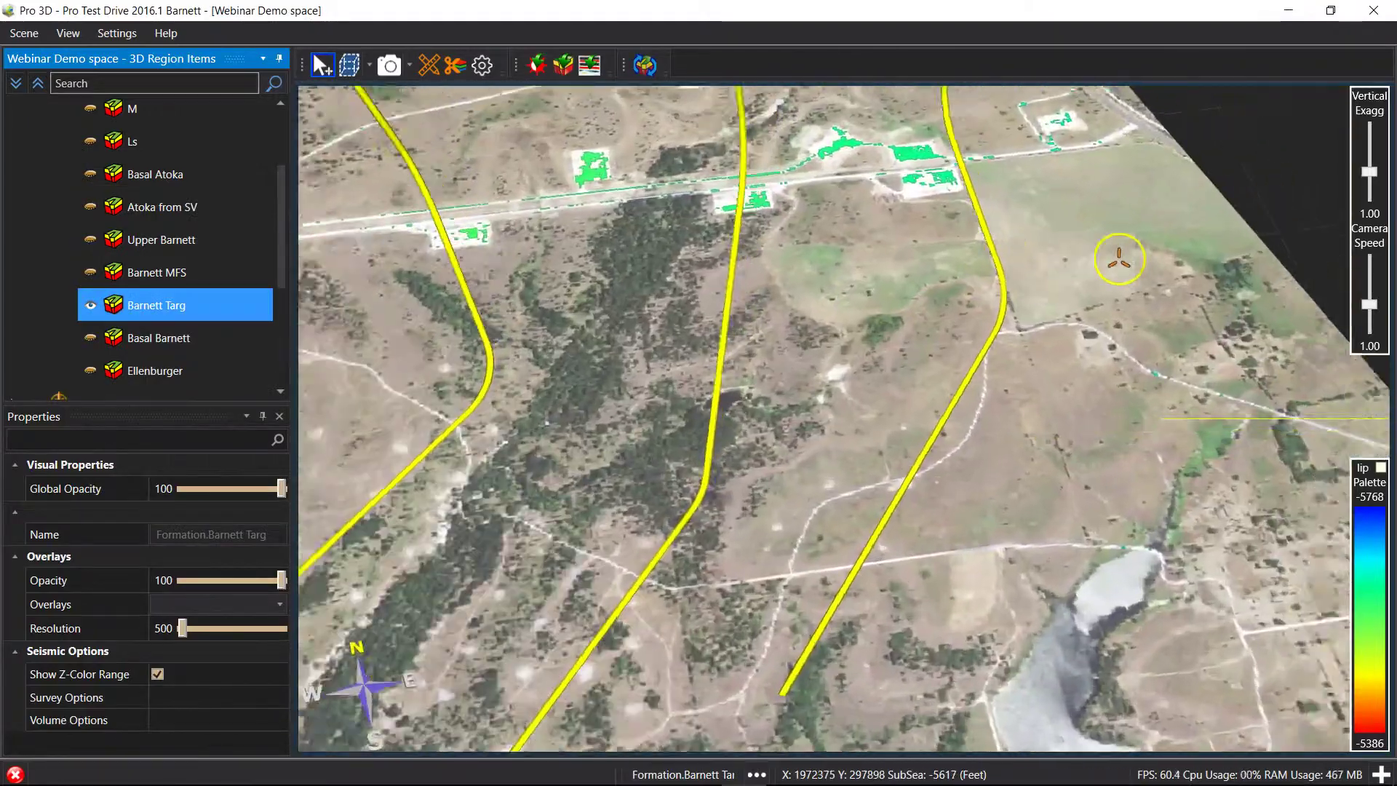
{"action": "left_click_drag", "start_coordinate": [1119, 258], "coordinate": [844, 362]}
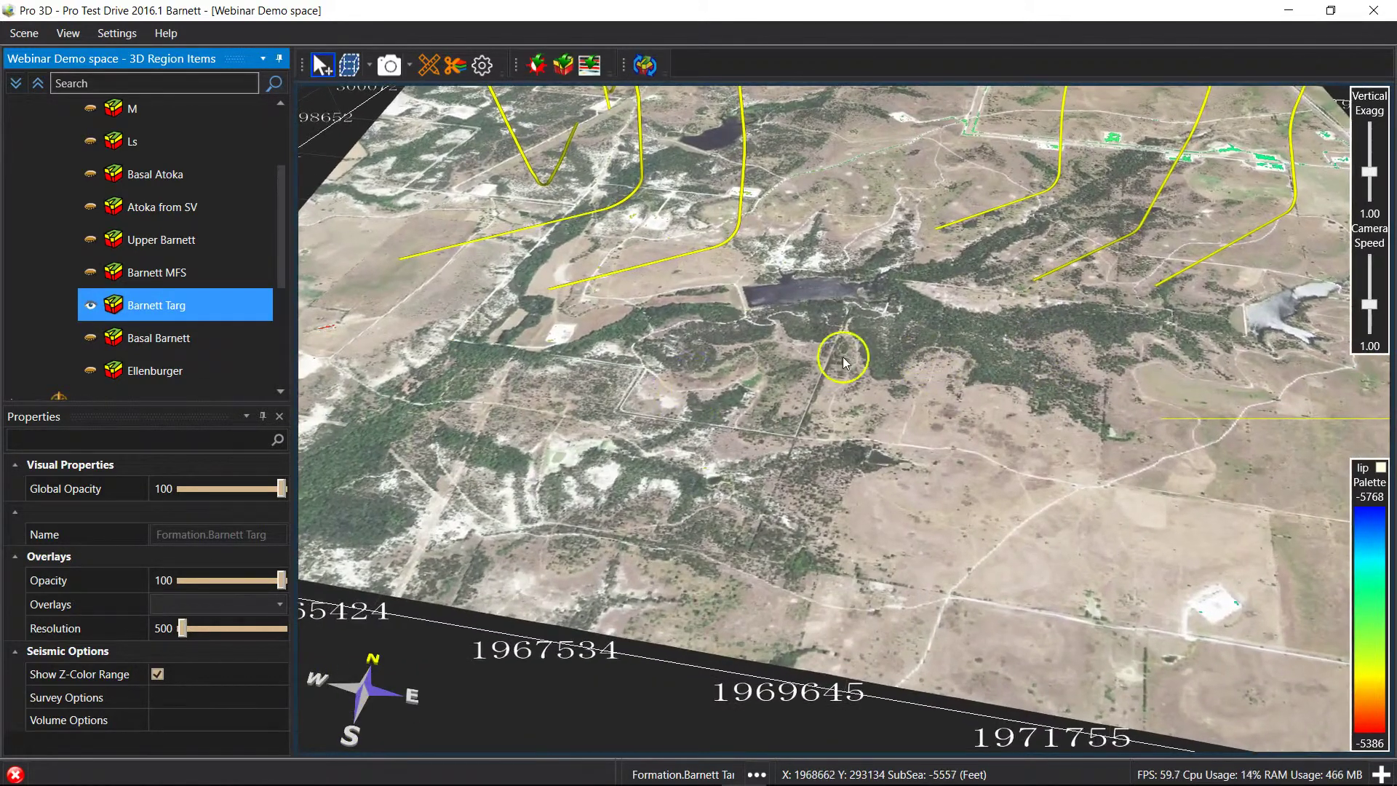
Overlay the Barnett Target Surface contour layer on the Barnett Targ surface.
{"action": "left_click", "coordinate": [264, 604]}
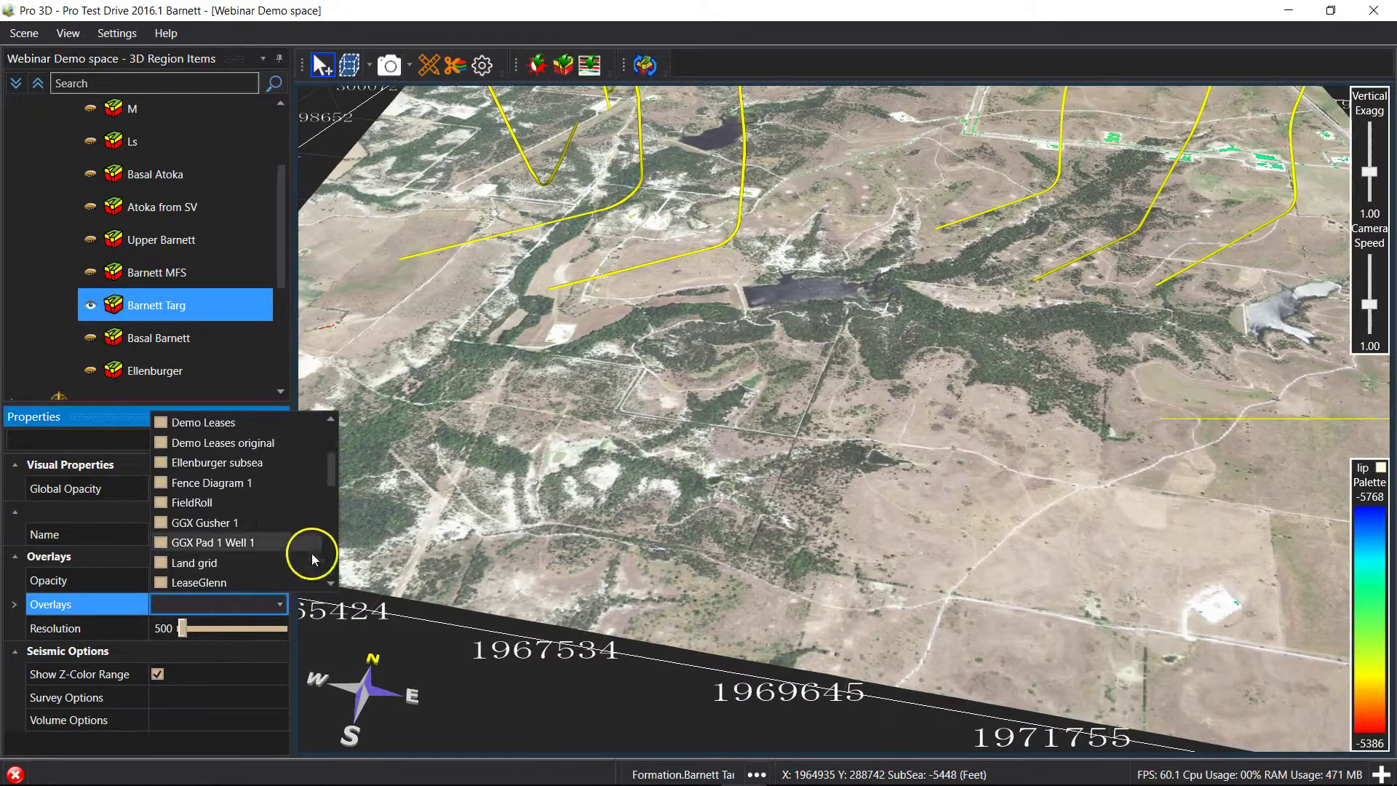
{"action": "left_click_drag", "start_coordinate": [330, 492], "coordinate": [326, 453]}
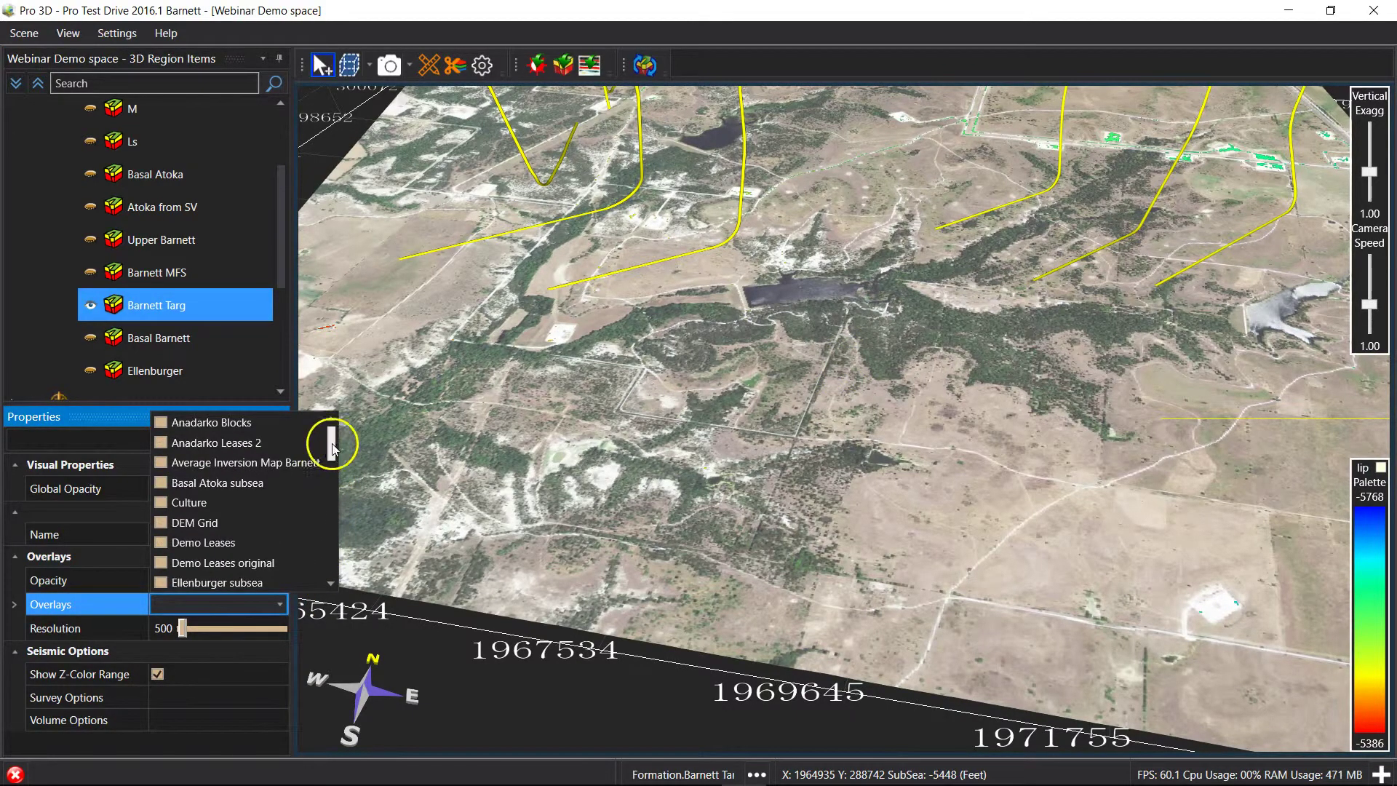
{"action": "left_click", "coordinate": [390, 437]}
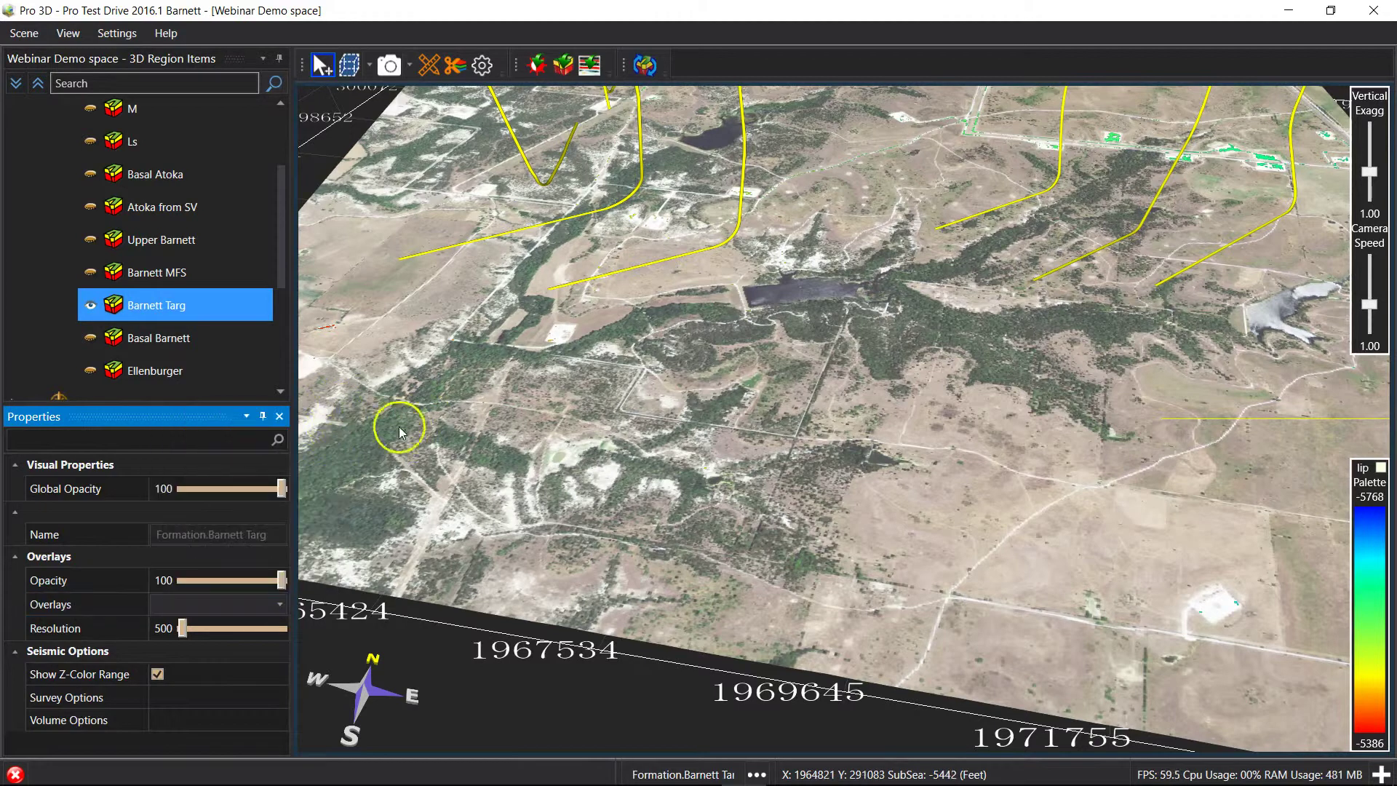
{"action": "left_click", "coordinate": [280, 604]}
{"action": "scroll", "coordinate": [333, 489], "scroll_direction": "down", "scroll_amount": 3}
{"action": "scroll", "coordinate": [334, 489], "scroll_direction": "down", "scroll_amount": 3}
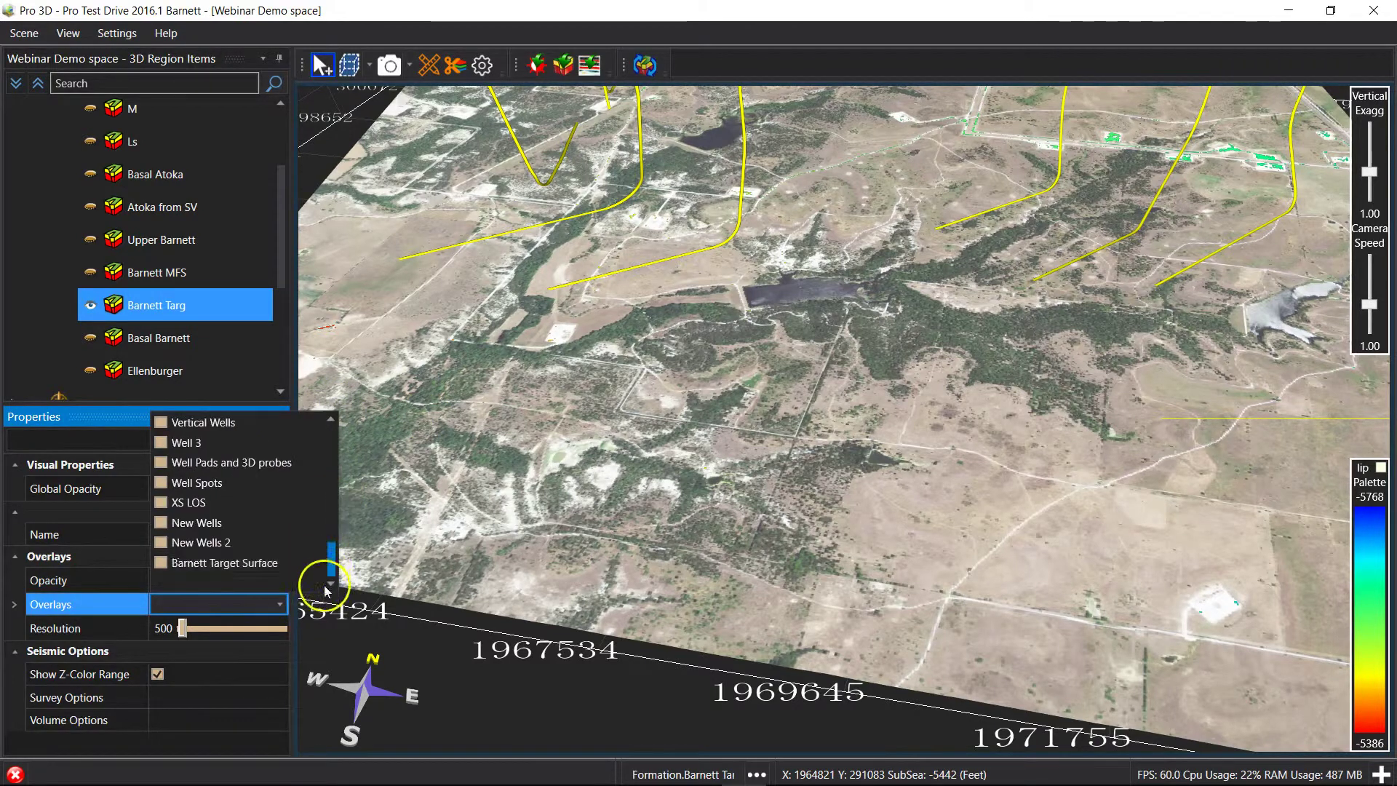
{"action": "left_click", "coordinate": [162, 563]}
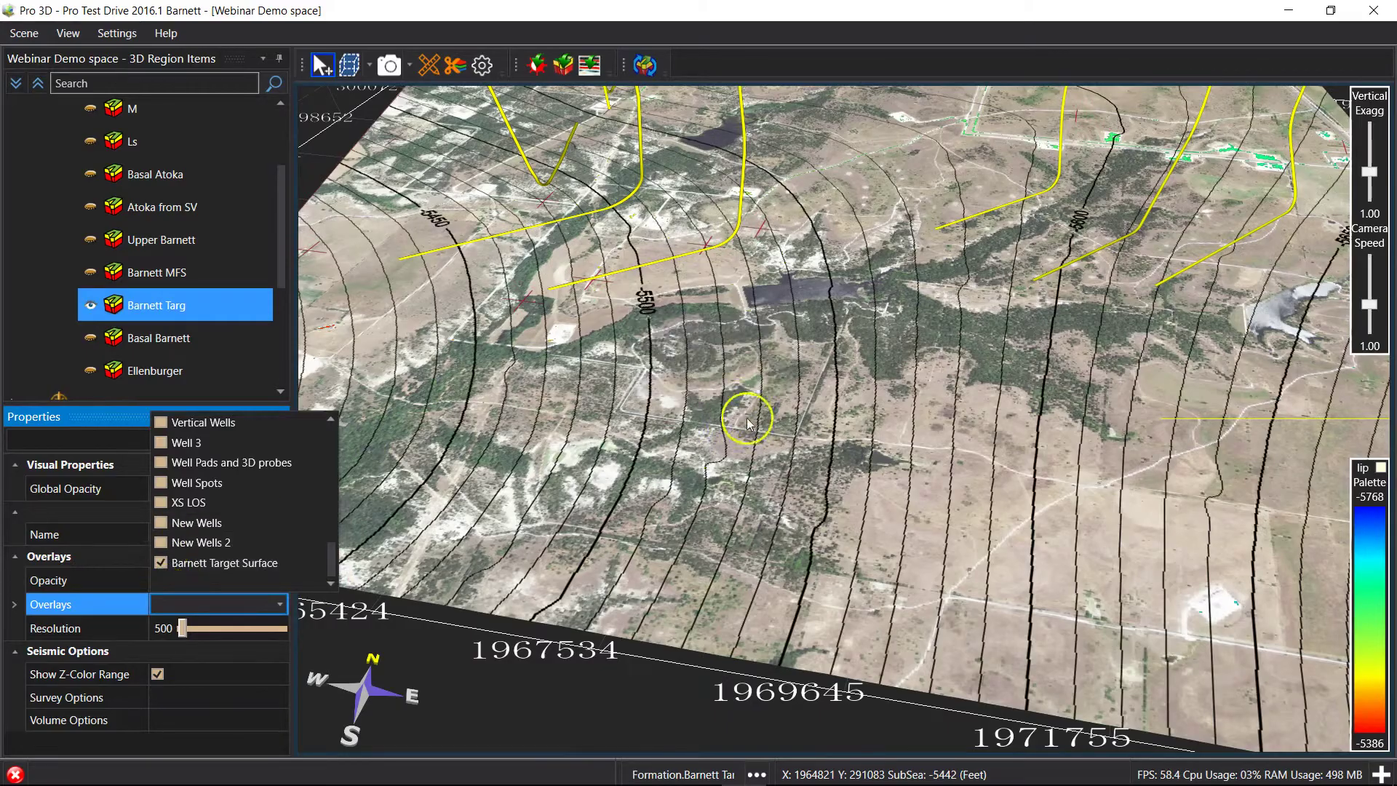
{"action": "left_click", "coordinate": [928, 364]}
{"action": "left_click_drag", "start_coordinate": [928, 364], "coordinate": [1078, 372]}
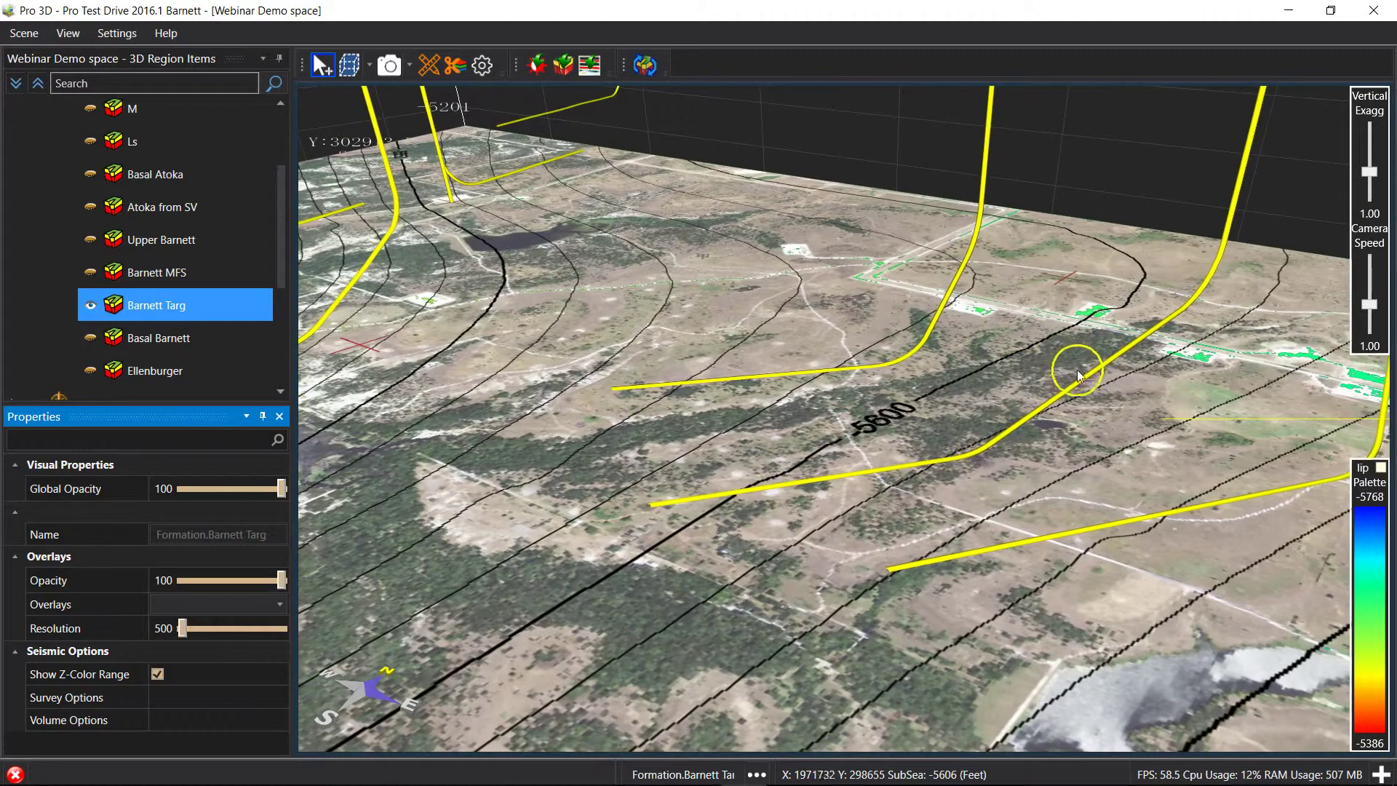
{"action": "left_click", "coordinate": [1082, 383]}
{"action": "right_click", "coordinate": [1082, 382]}
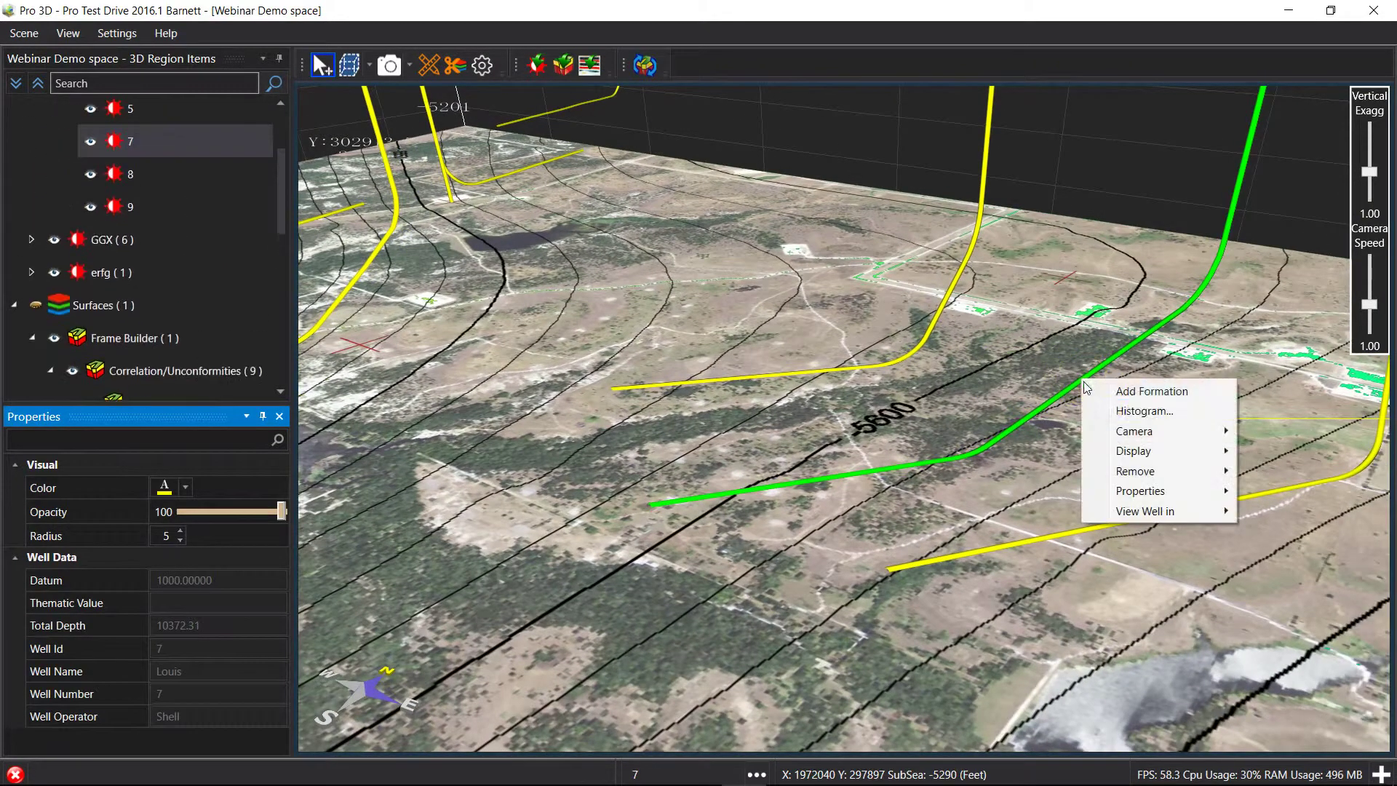
{"action": "mouse_move", "coordinate": [1186, 459]}
{"action": "left_click", "coordinate": [1303, 471]}
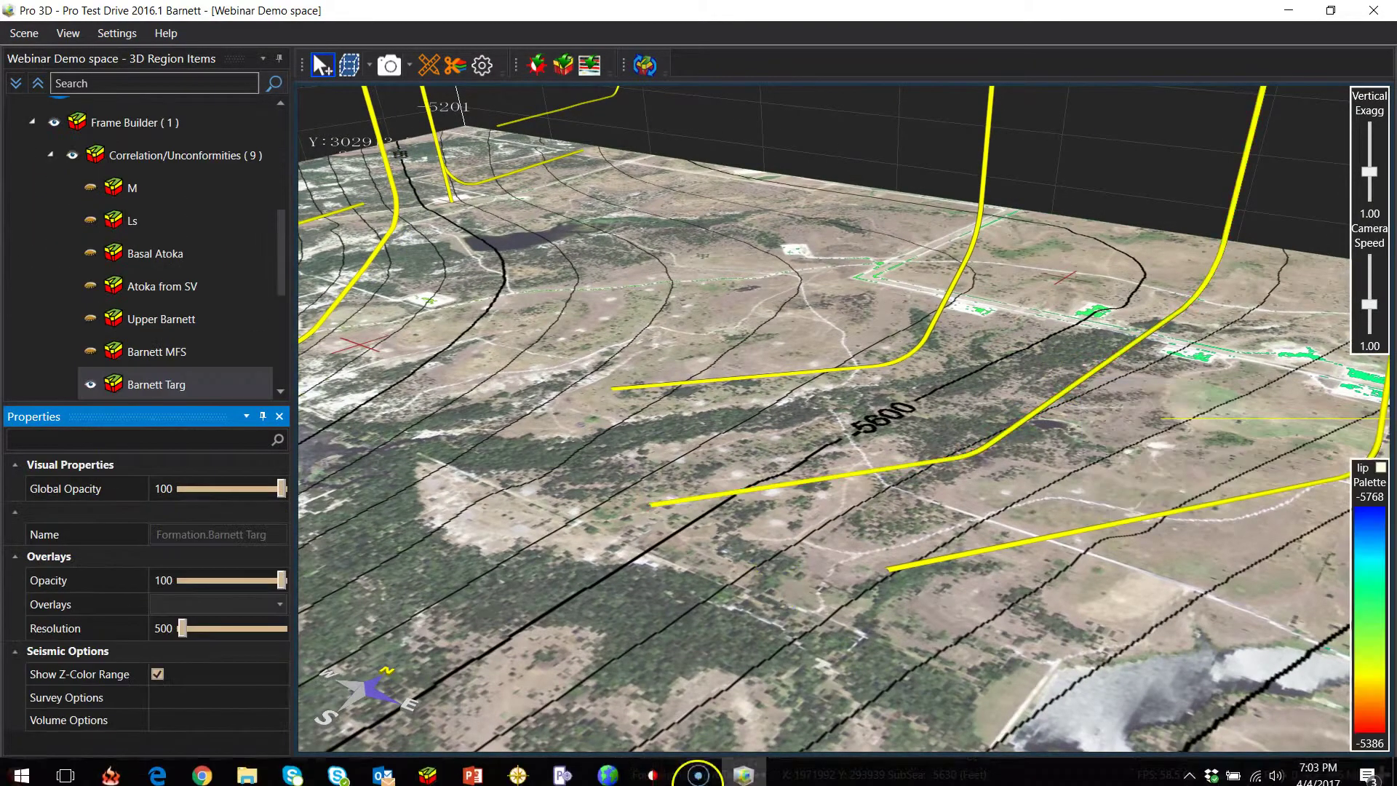
Switch to GVERSE Planner, load well plan 10, and shift its two middle target points in plan view to bend the lateral.
{"action": "left_click", "coordinate": [573, 781]}
{"action": "double_click", "coordinate": [1030, 16]}
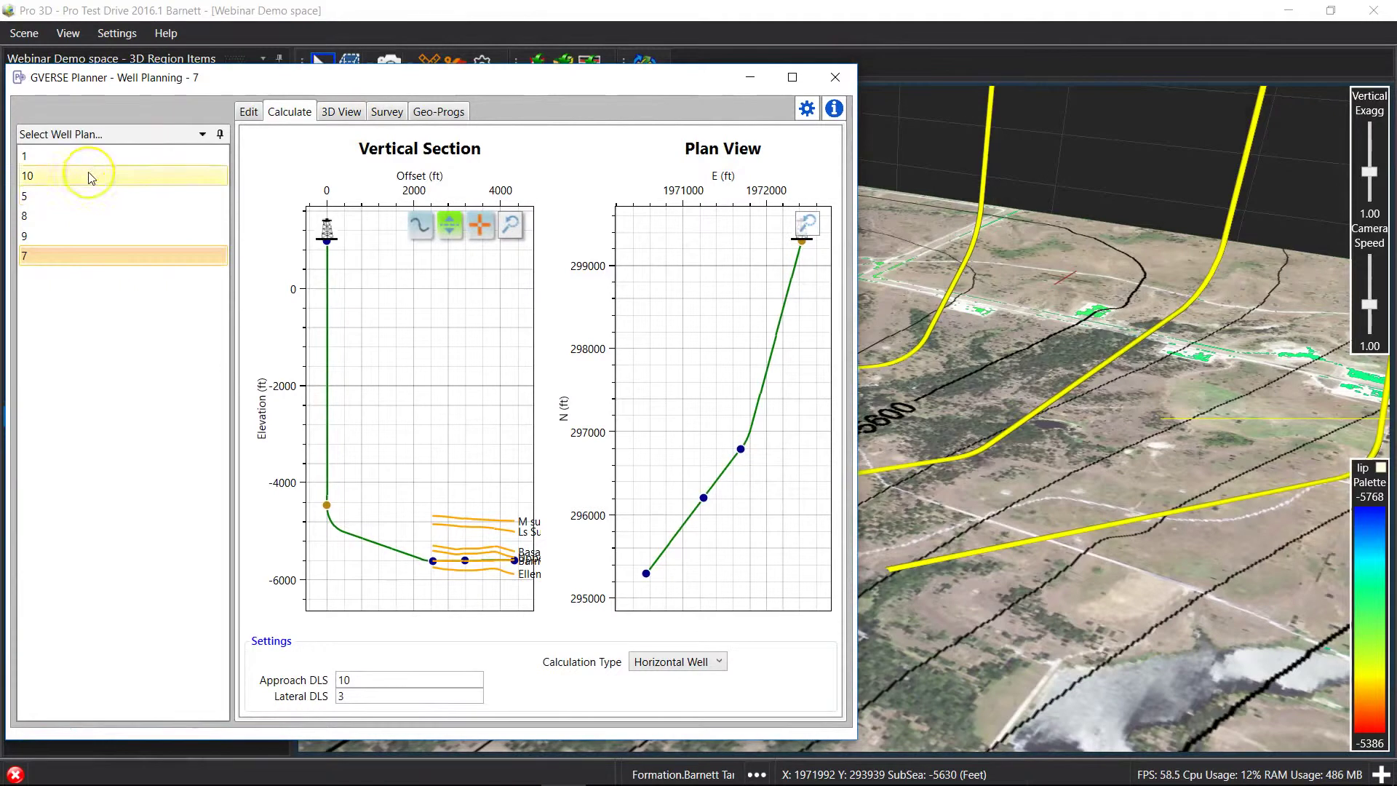
{"action": "left_click", "coordinate": [91, 178]}
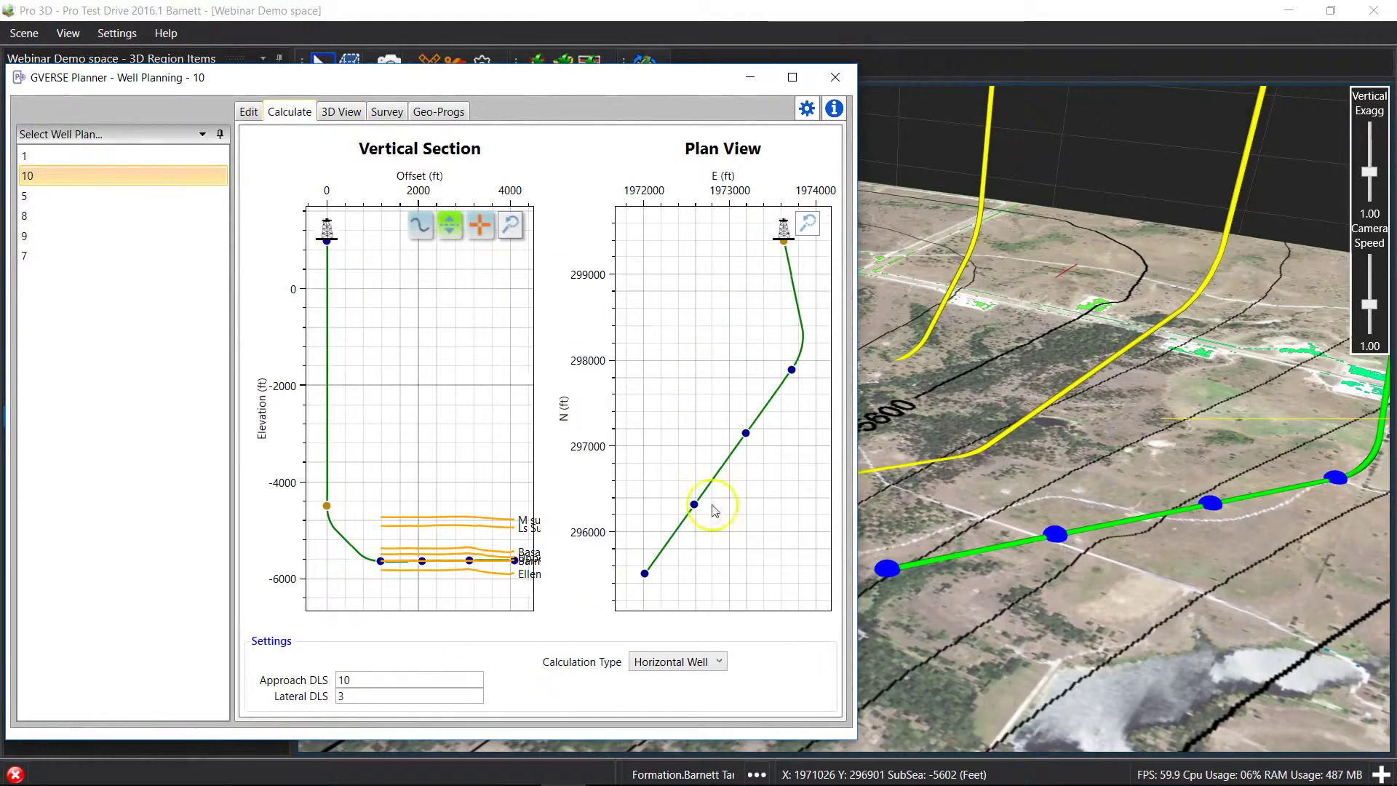
{"action": "mouse_move", "coordinate": [746, 434]}
{"action": "left_mouse_down"}
{"action": "mouse_move", "coordinate": [763, 438]}
{"action": "mouse_move", "coordinate": [748, 435]}
{"action": "left_mouse_up"}
{"action": "left_click_drag", "start_coordinate": [719, 486], "coordinate": [691, 493]}
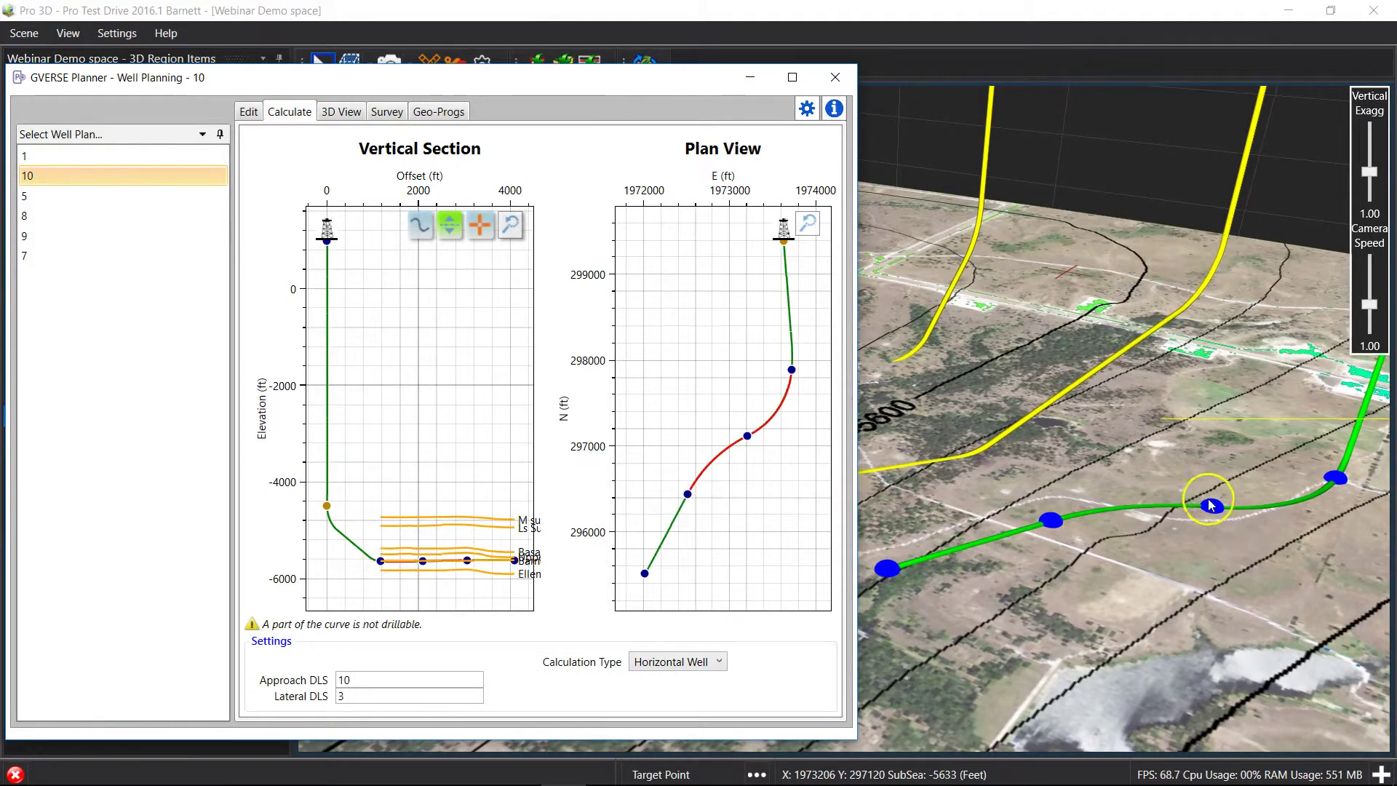
Display the seismic along well 10's path in the Pro 3D scene.
{"action": "right_click", "coordinate": [1135, 510]}
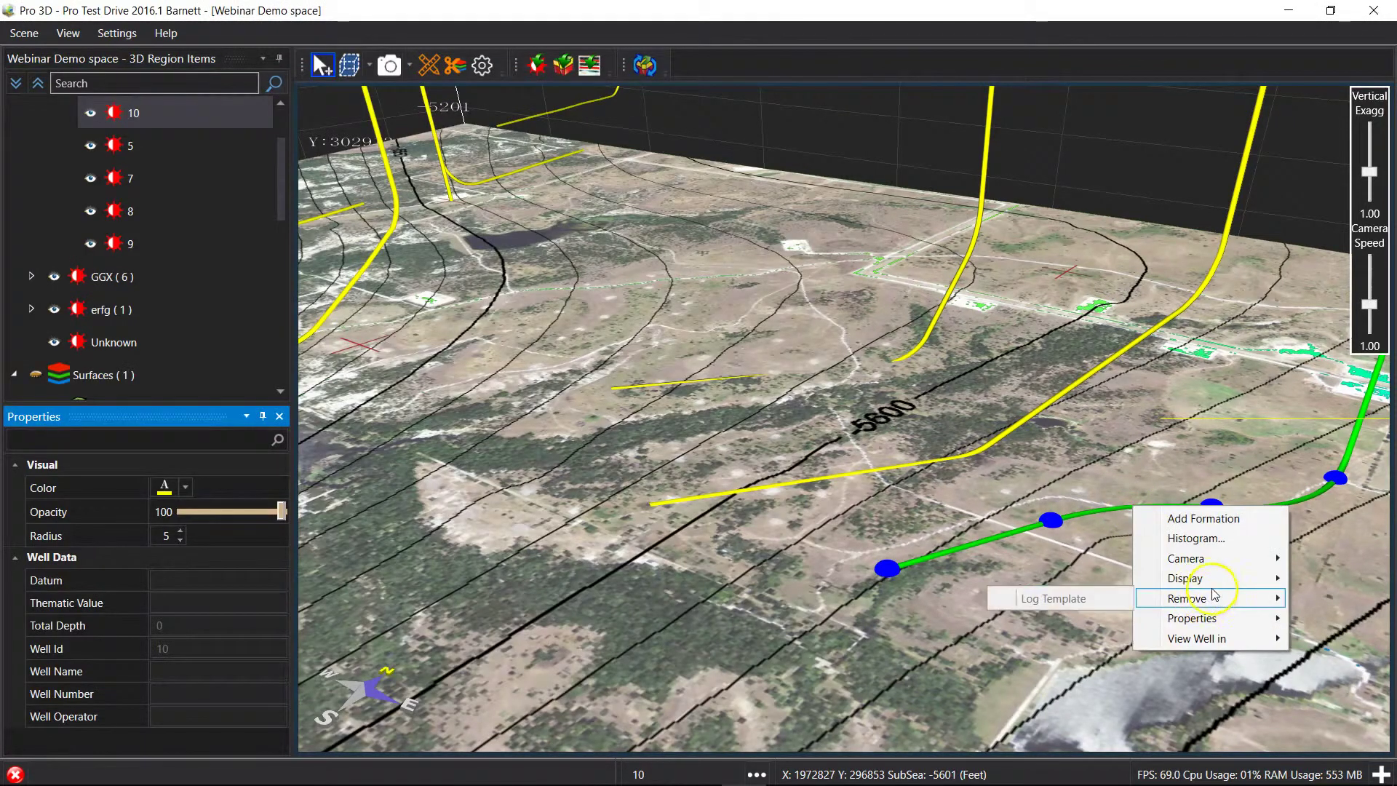
{"action": "mouse_move", "coordinate": [1214, 588]}
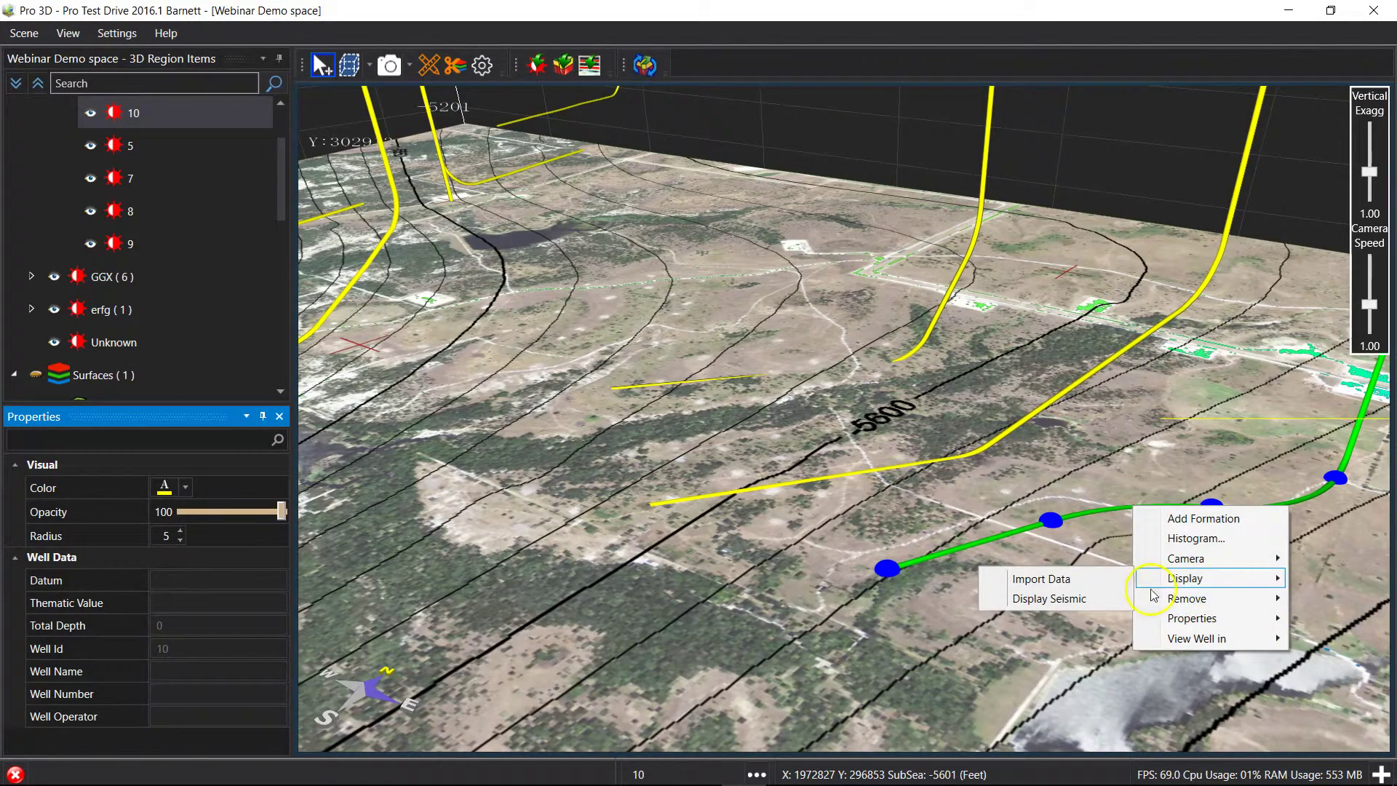
{"action": "left_click", "coordinate": [1085, 602]}
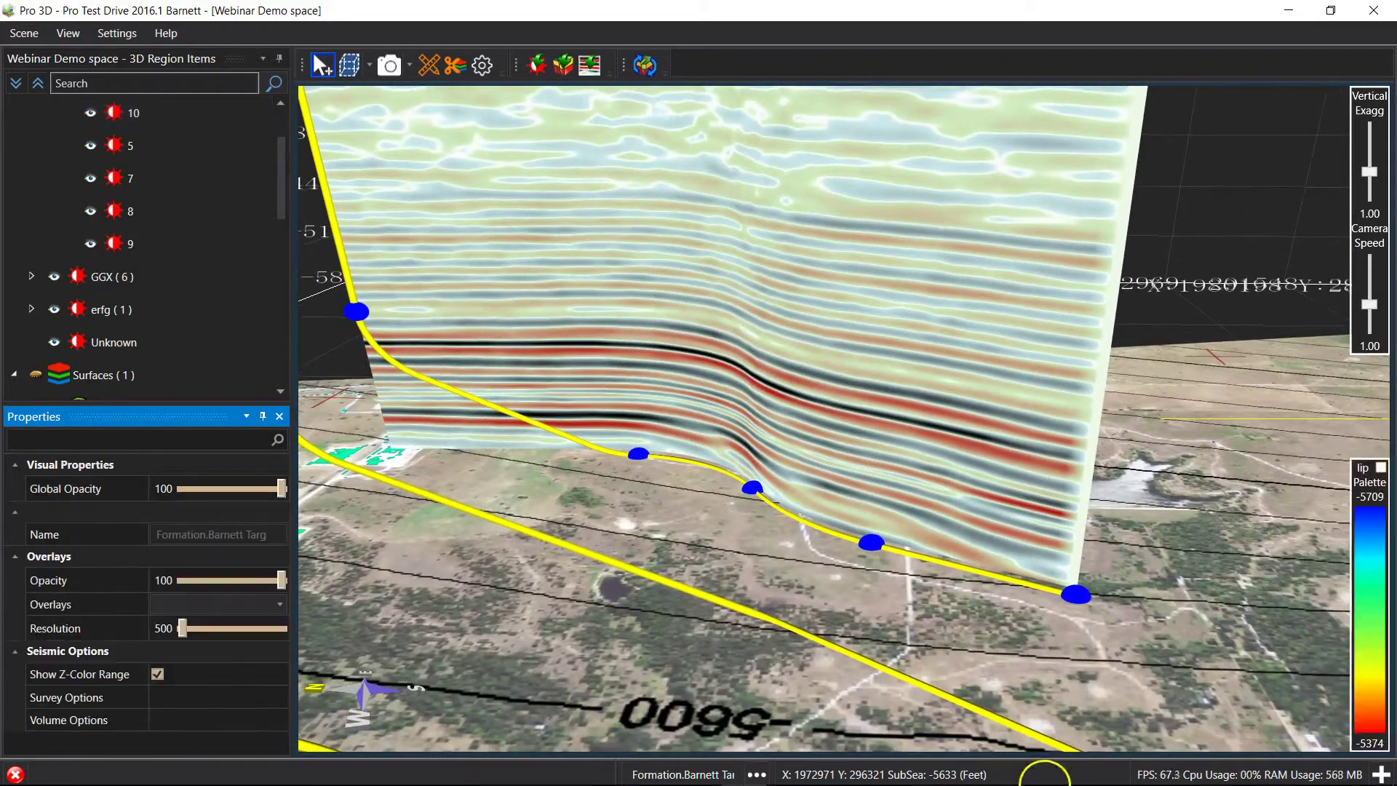
In GVERSE Planner, move well 10's displaced target point to about E 1972579, N 296382 and adjust a lateral target in the vertical section.
{"action": "left_click", "coordinate": [563, 768]}
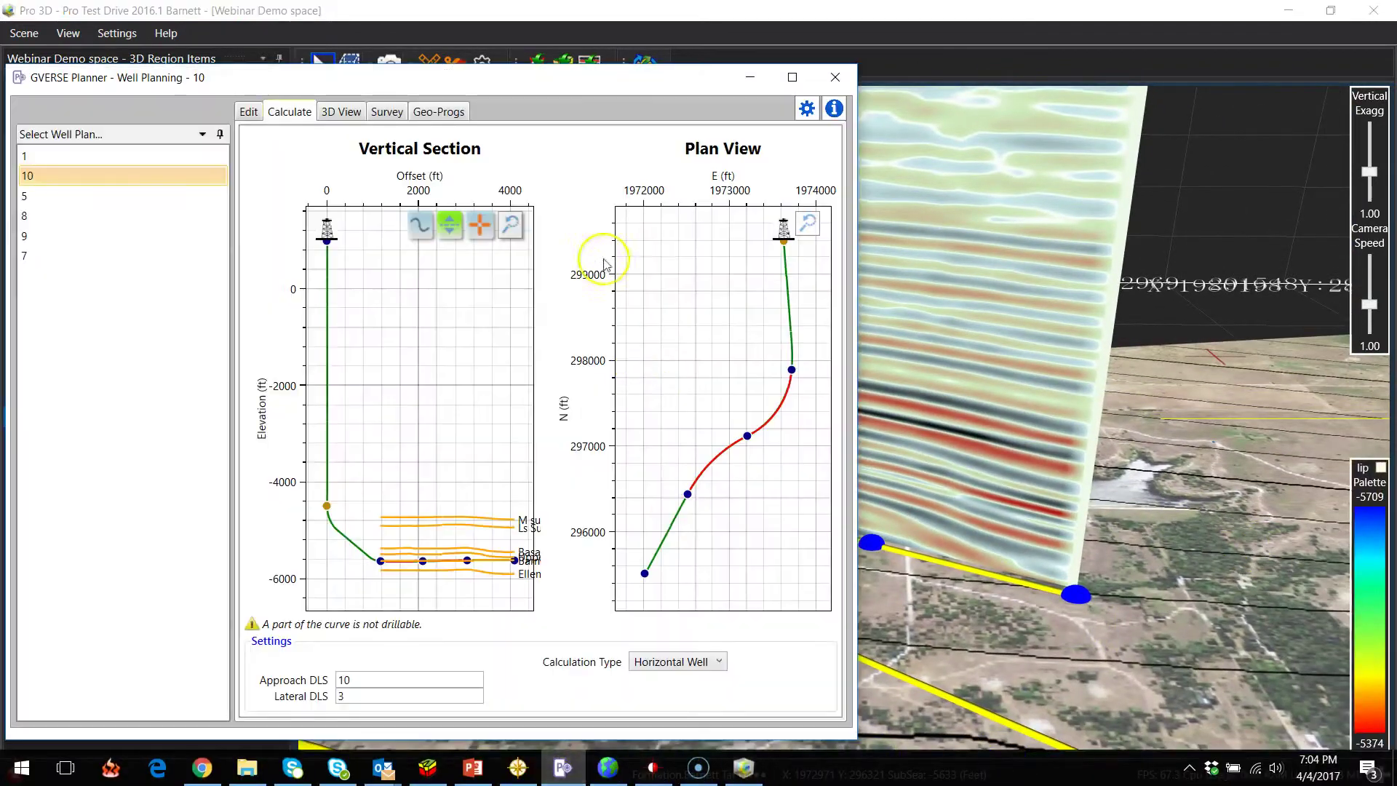
{"action": "left_click_drag", "start_coordinate": [662, 80], "coordinate": [418, 87]}
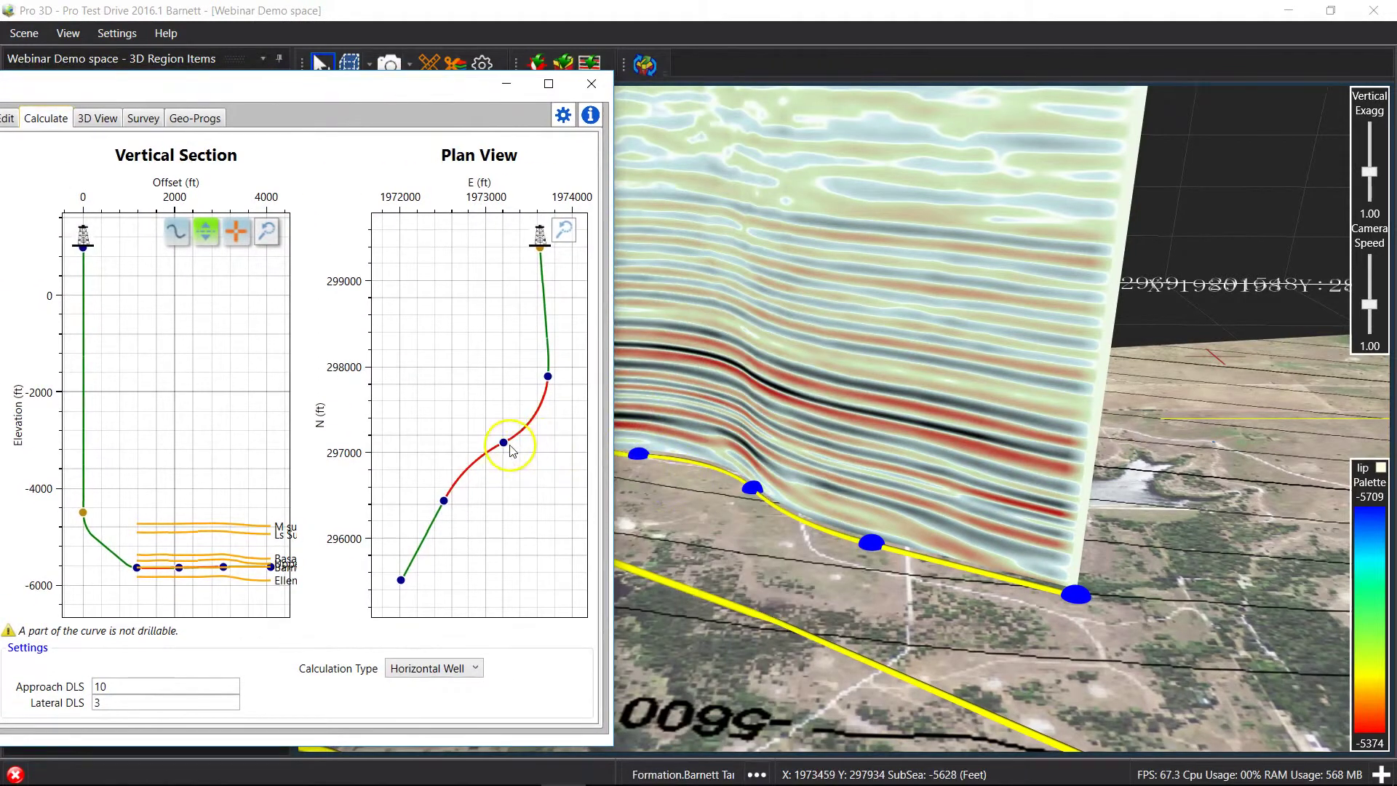
{"action": "left_click_drag", "start_coordinate": [446, 507], "coordinate": [470, 490]}
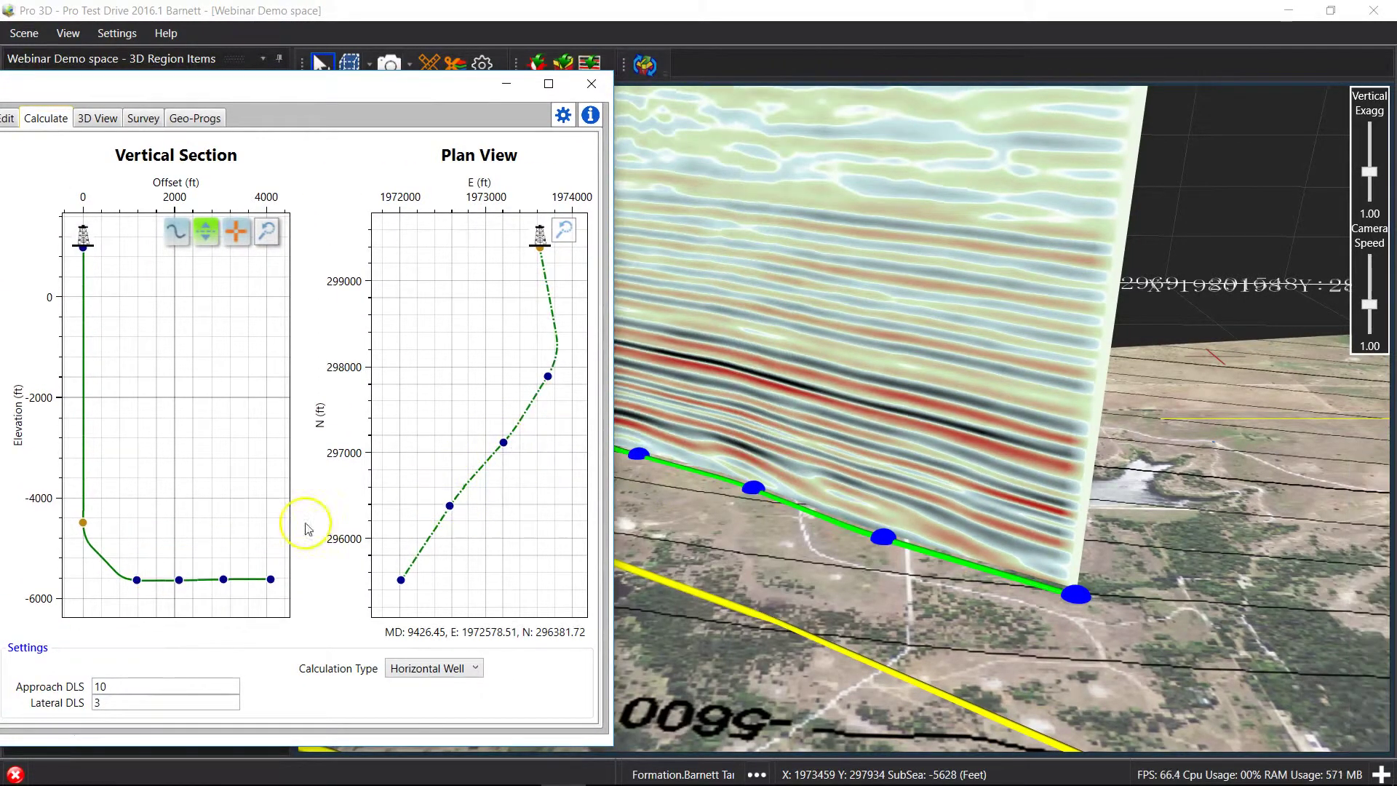
{"action": "left_click_drag", "start_coordinate": [231, 561], "coordinate": [233, 564]}
{"action": "left_click_drag", "start_coordinate": [233, 557], "coordinate": [233, 572]}
{"action": "left_click_drag", "start_coordinate": [910, 528], "coordinate": [966, 511]}
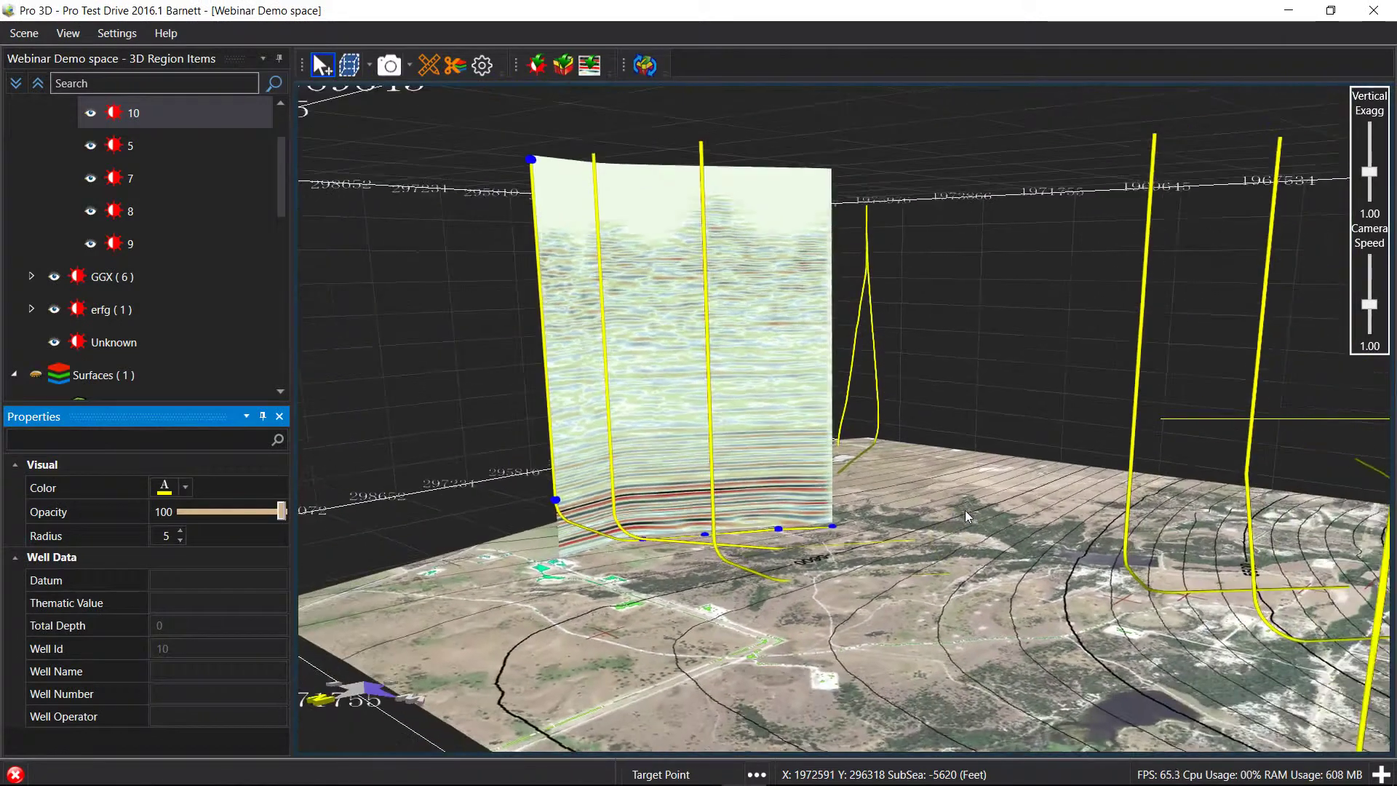
Open the Wells Data Importer for all wells, review its importable data types, and close it without loading anything.
{"action": "left_click", "coordinate": [967, 509]}
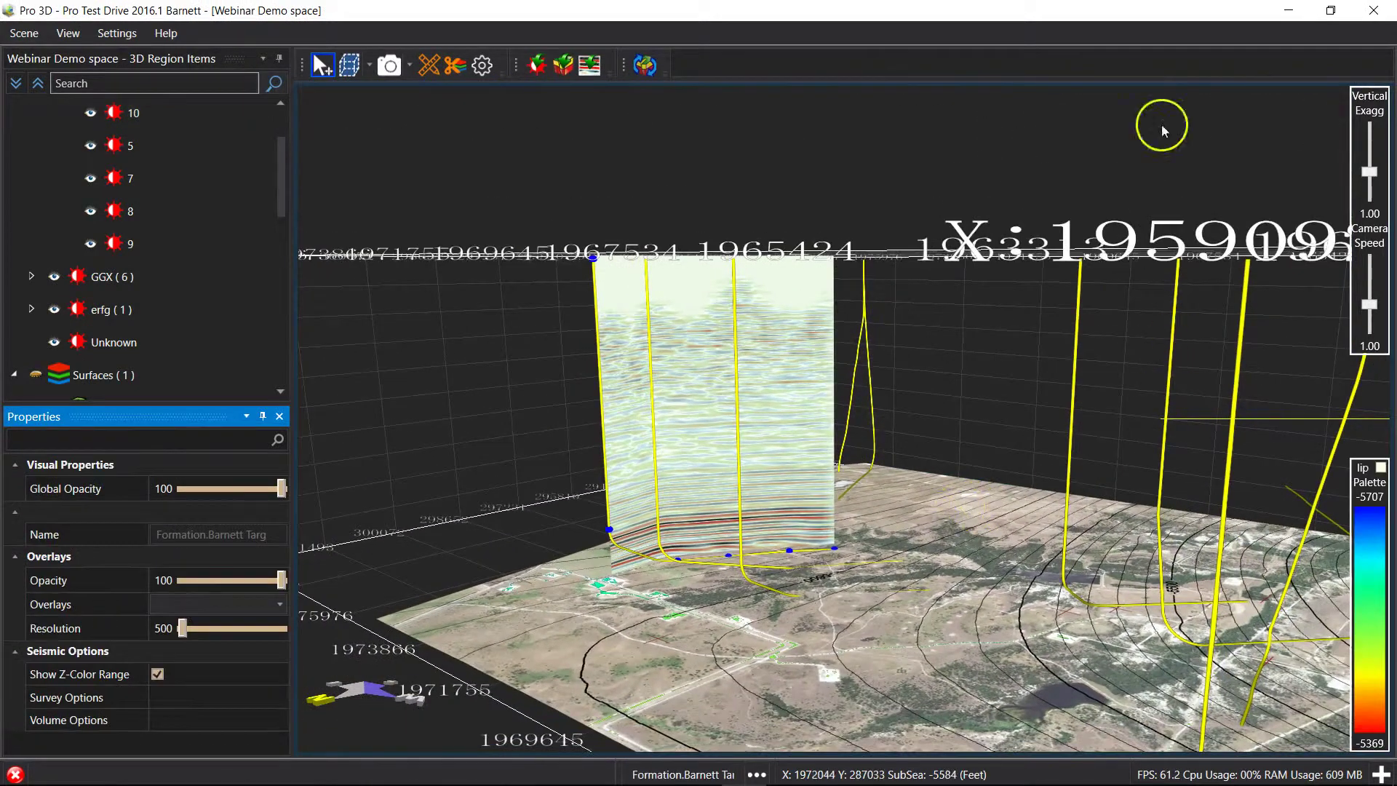
{"action": "left_click", "coordinate": [548, 76]}
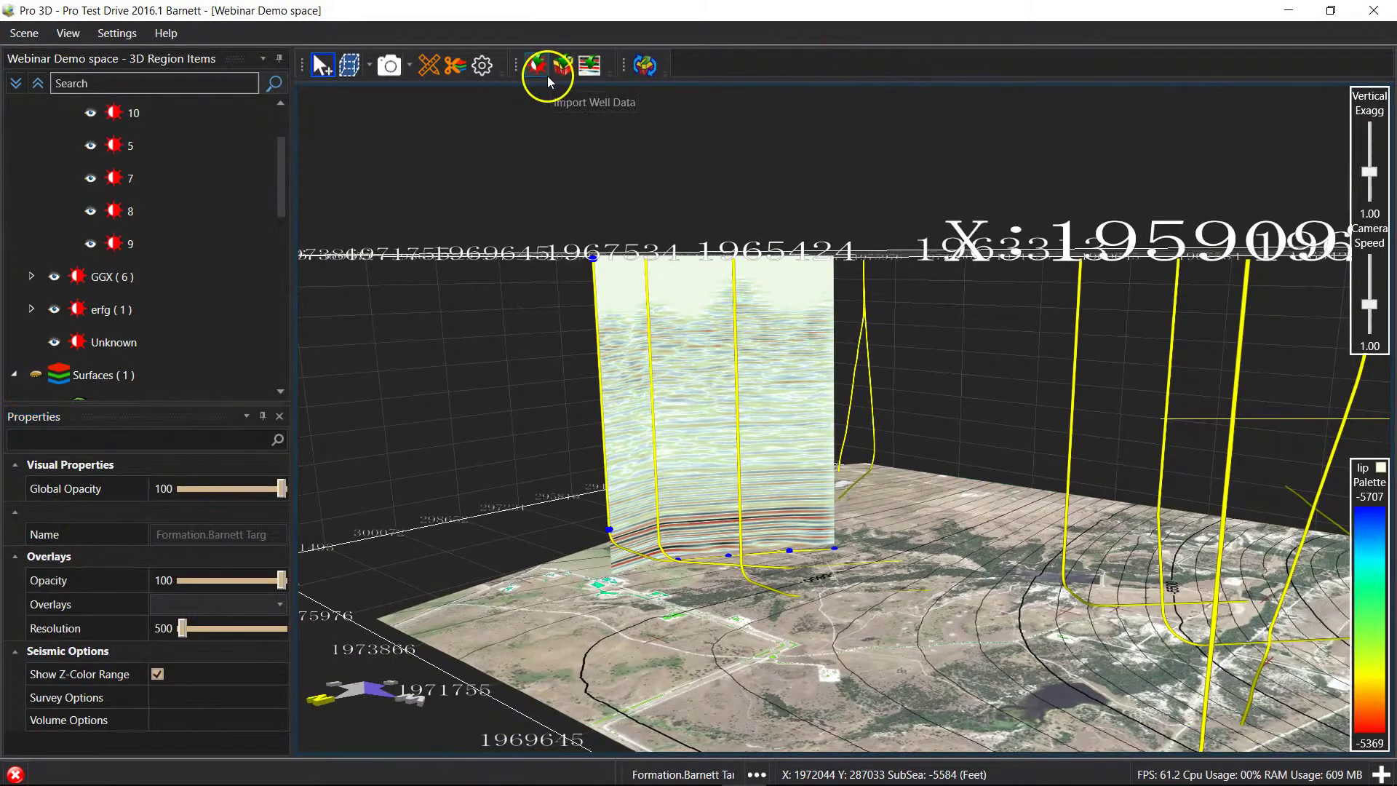
{"action": "left_click_drag", "start_coordinate": [315, 37], "coordinate": [601, 188]}
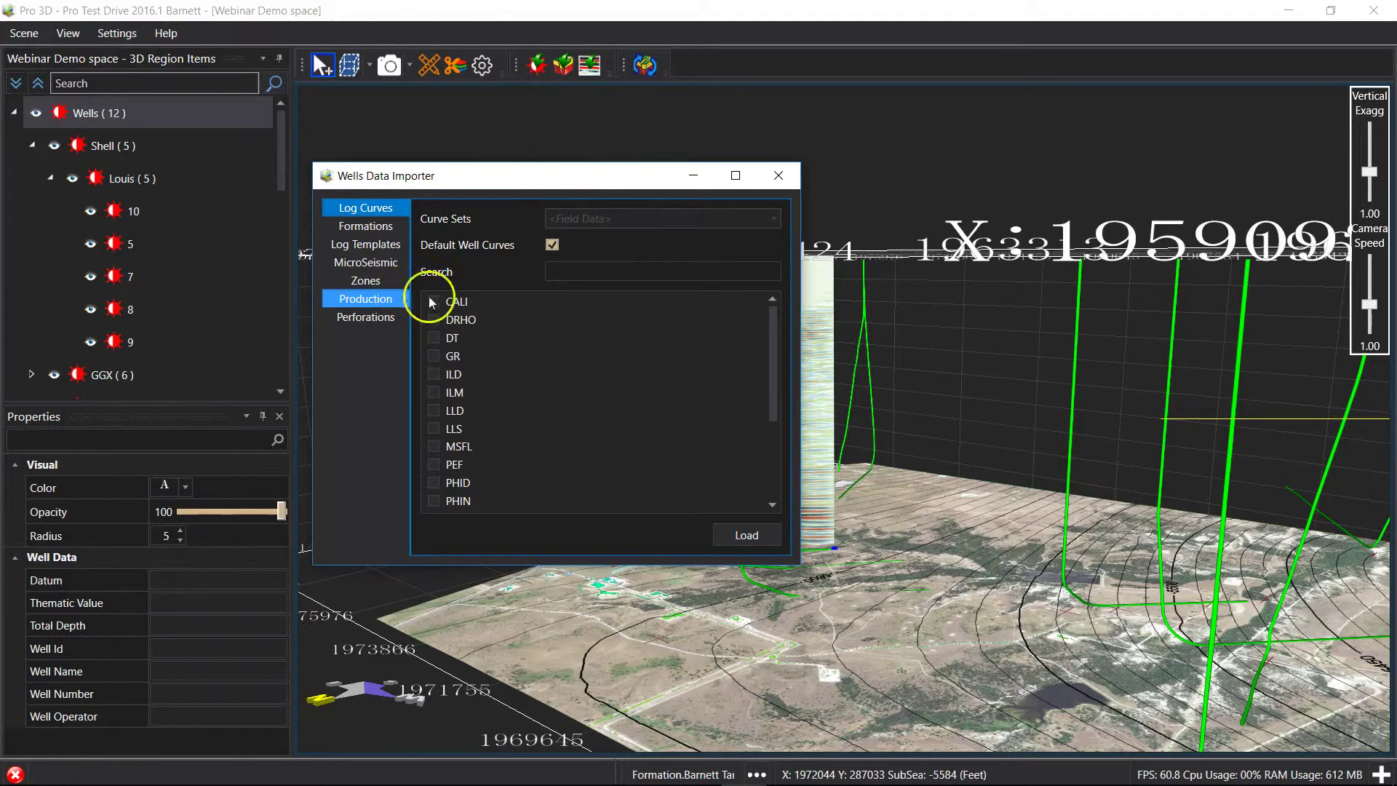
{"action": "left_click", "coordinate": [775, 174]}
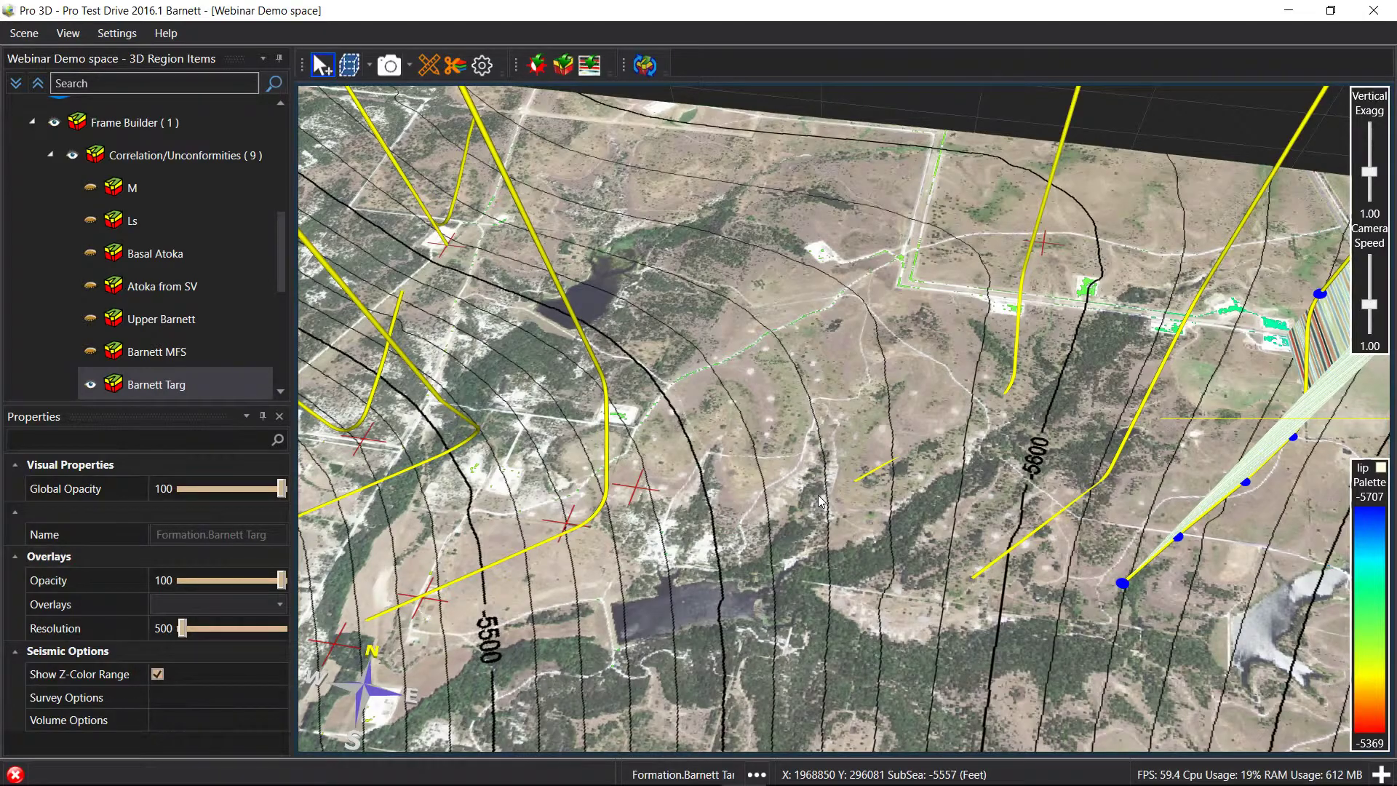
Switch to the webinar slide show and advance from the Next Steps slide to the Thank You slide.
{"action": "key", "text": "alt+Tab"}
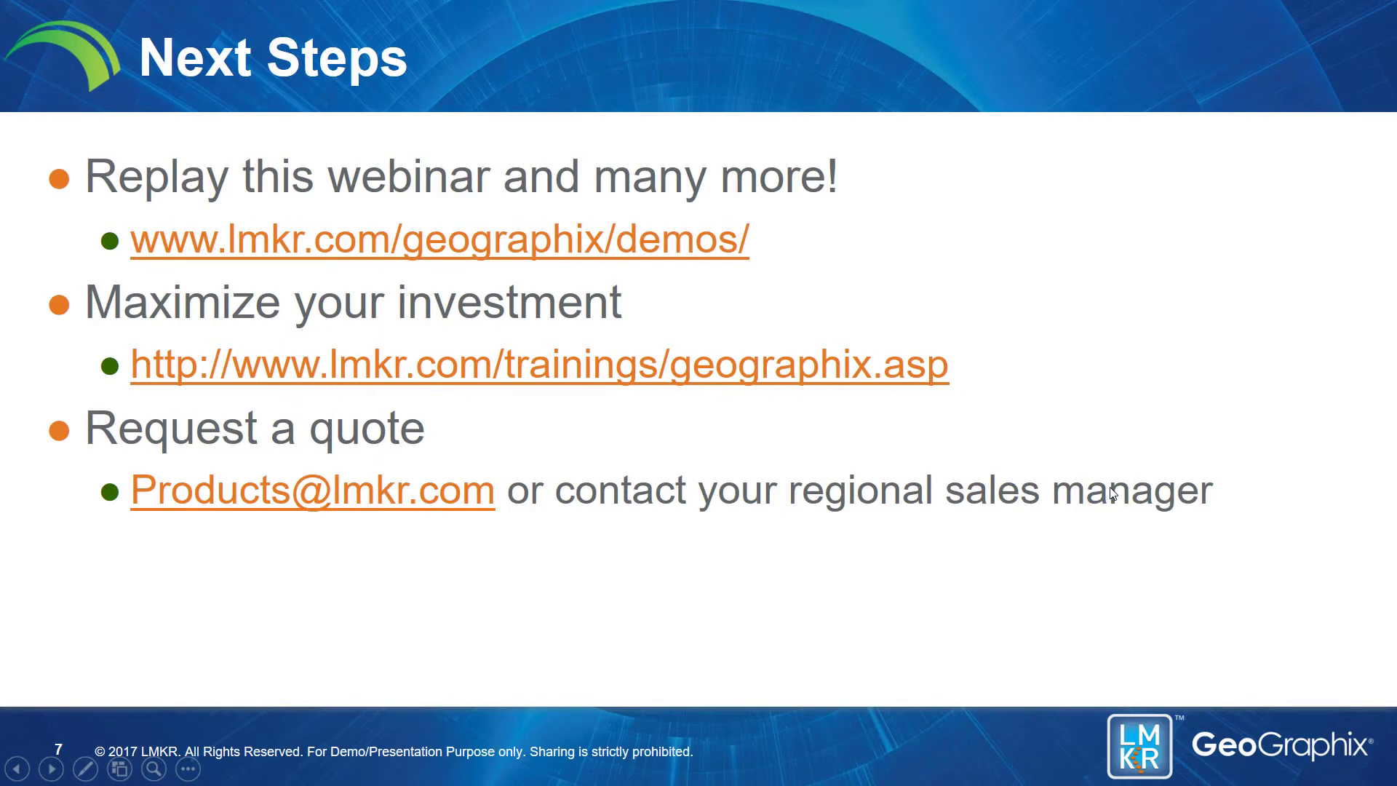
{"action": "key", "text": "Right"}
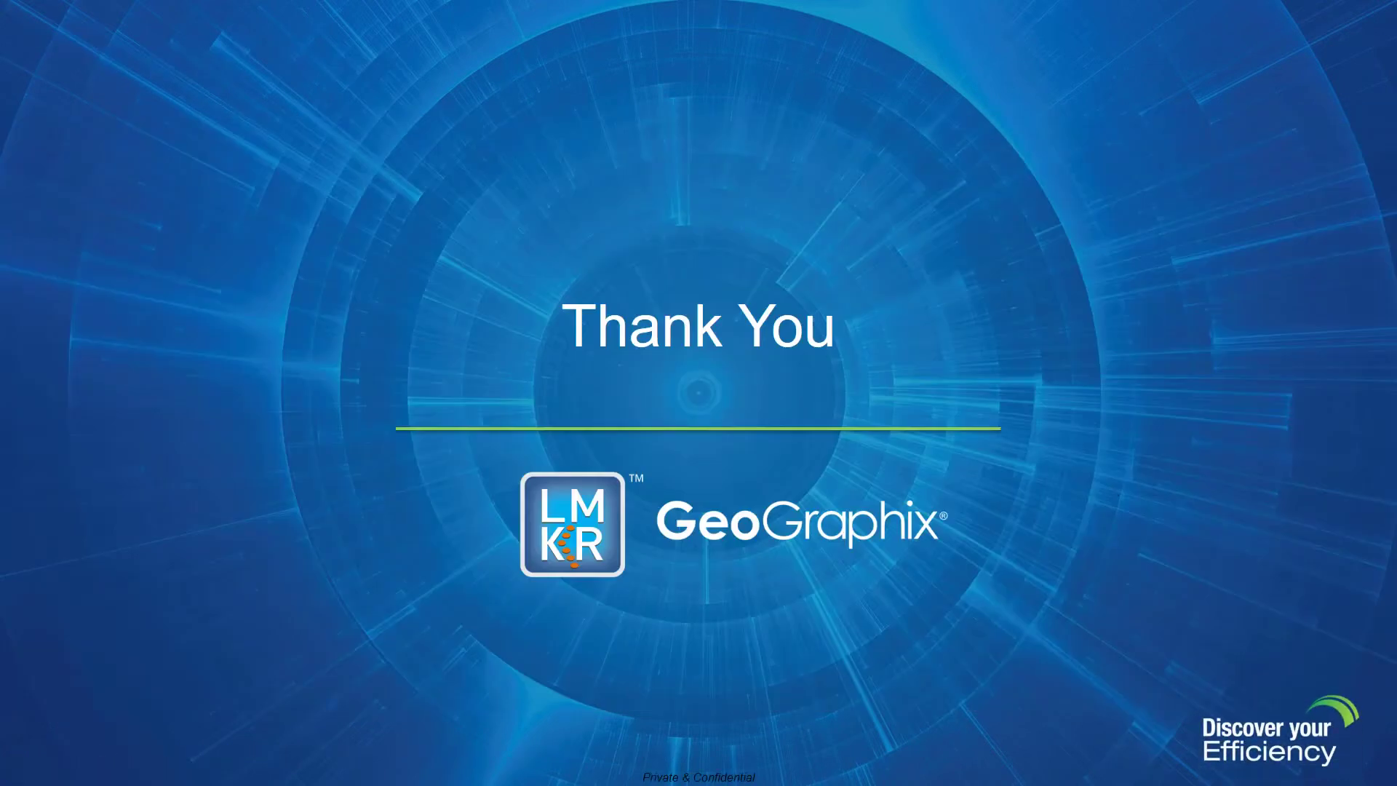